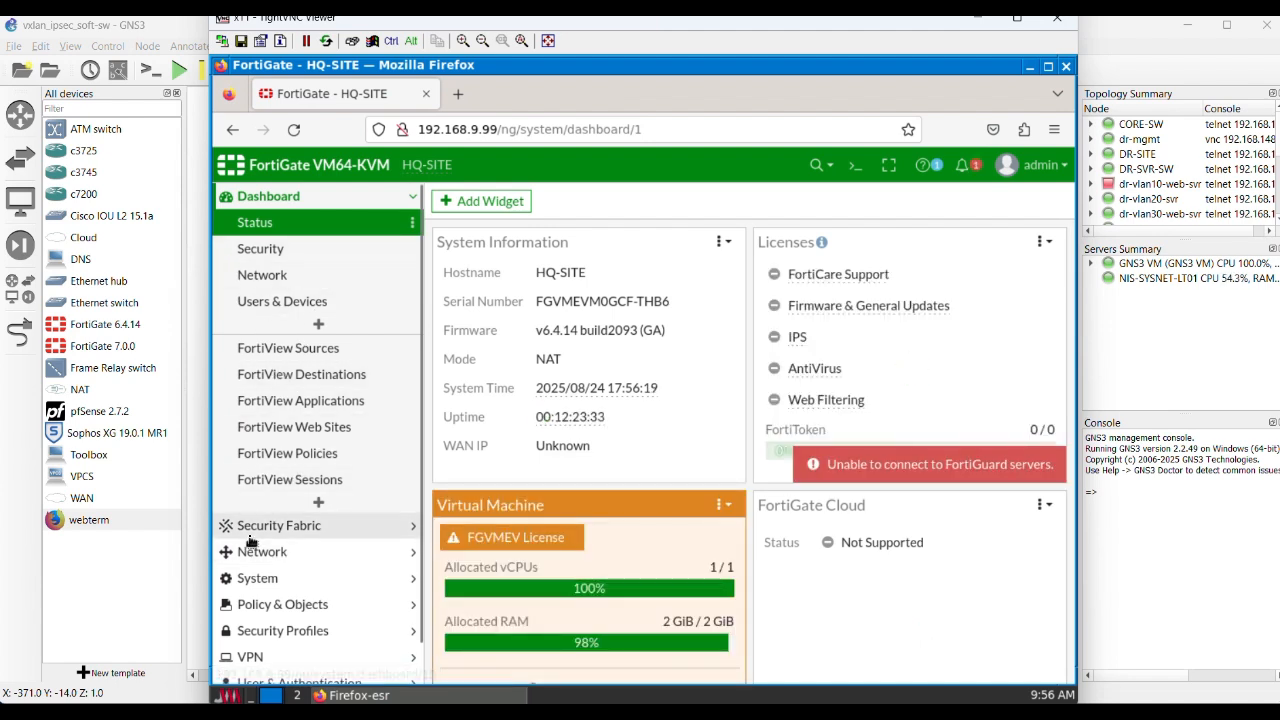
Step: Open the network interfaces list and expand WAN1 (port1) to examine its tunnel interface alongside the TO-CORE (port3) entry
scroll(257, 535, down, 1)
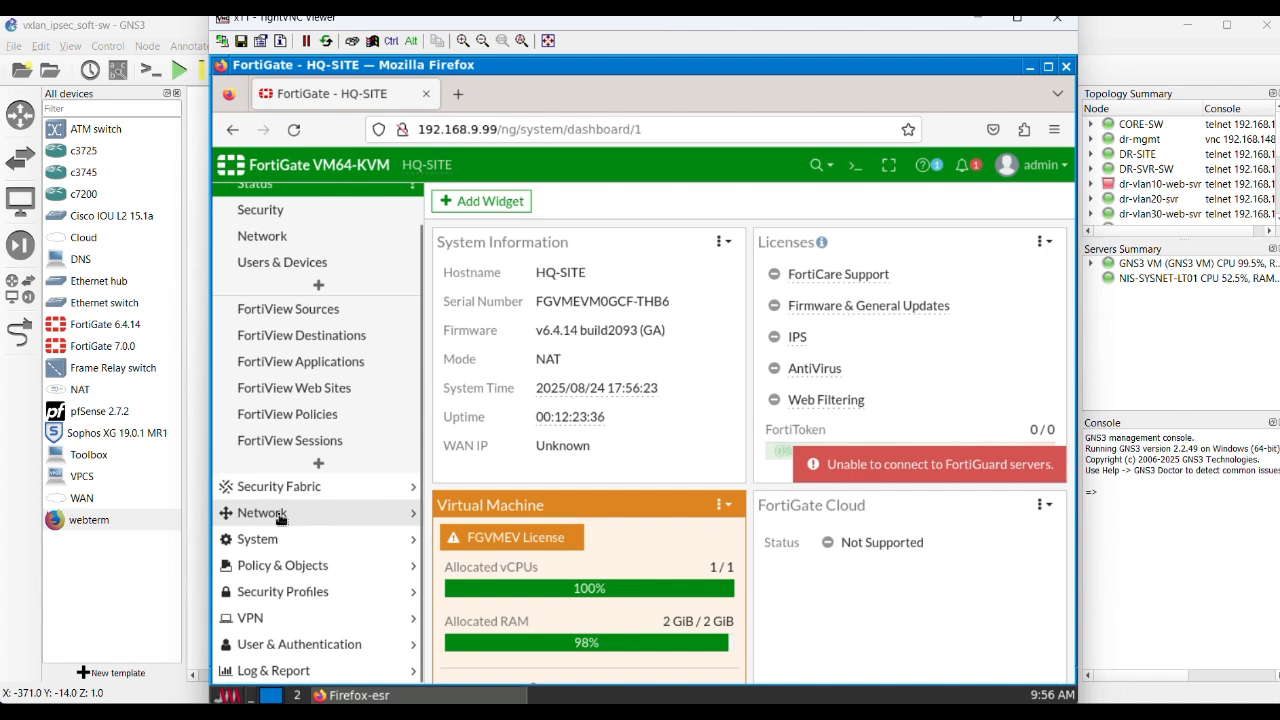
click(272, 513)
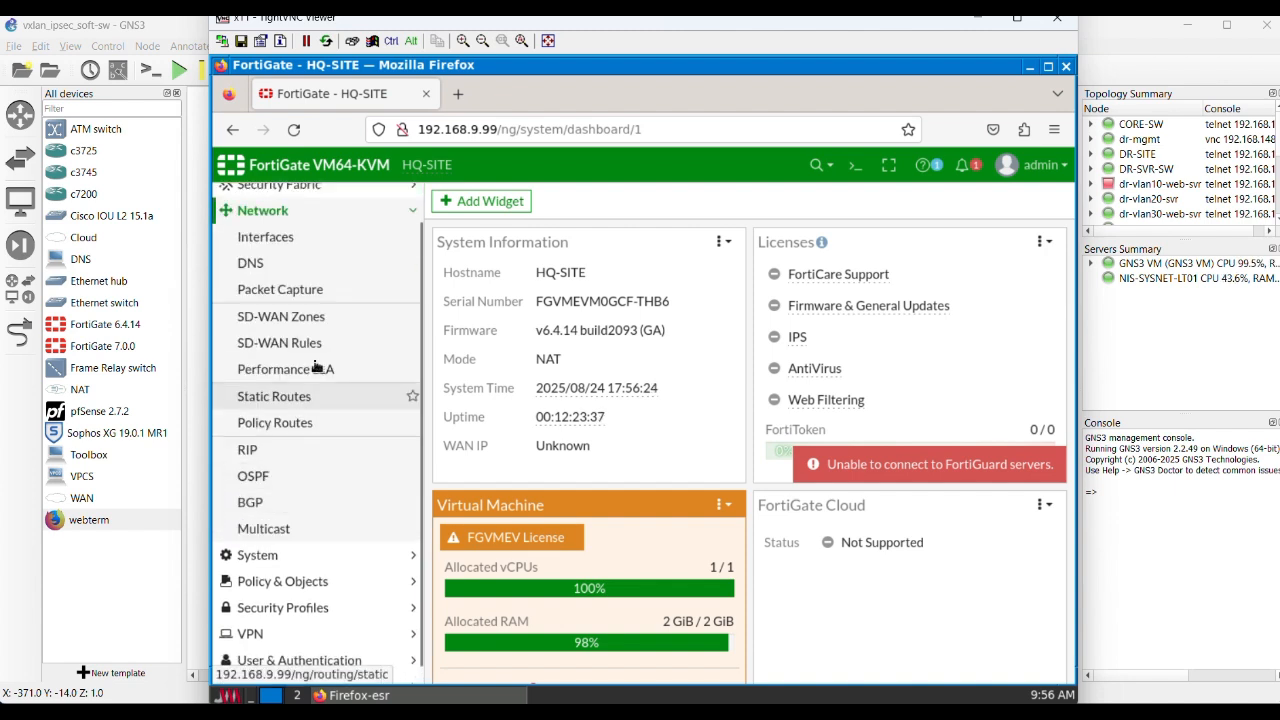
click(284, 240)
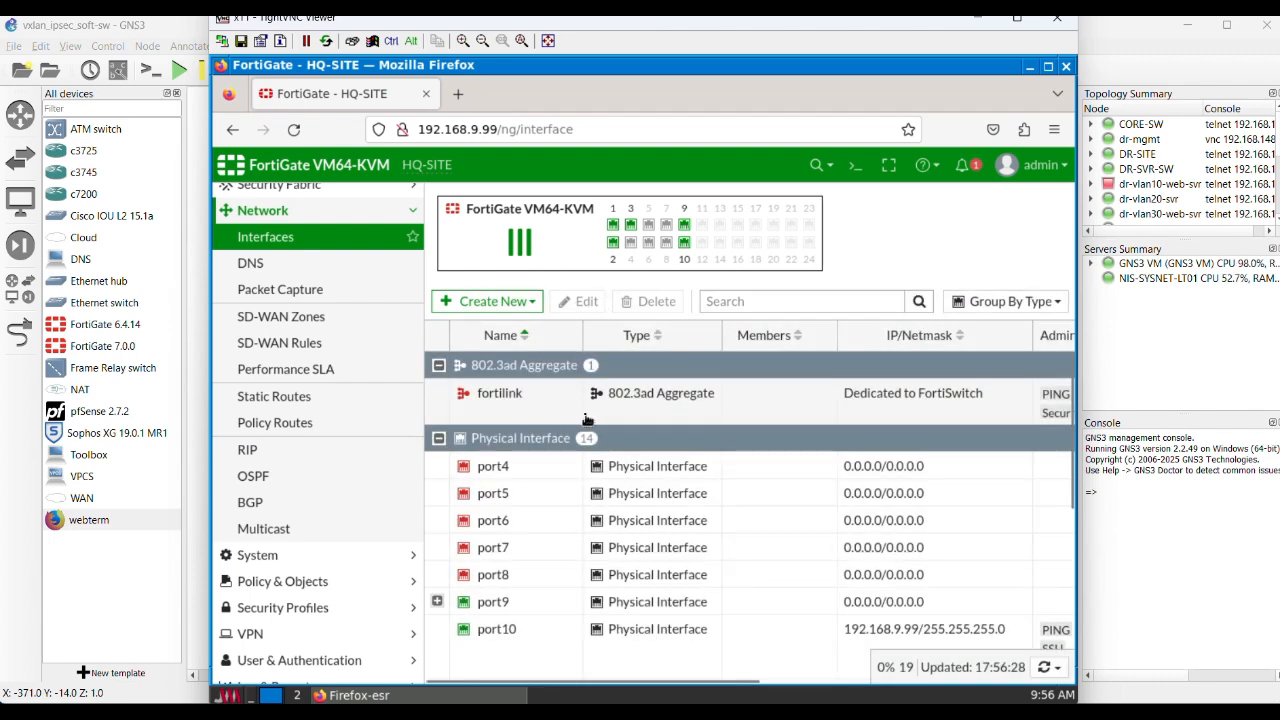
scroll(563, 432, down, 5)
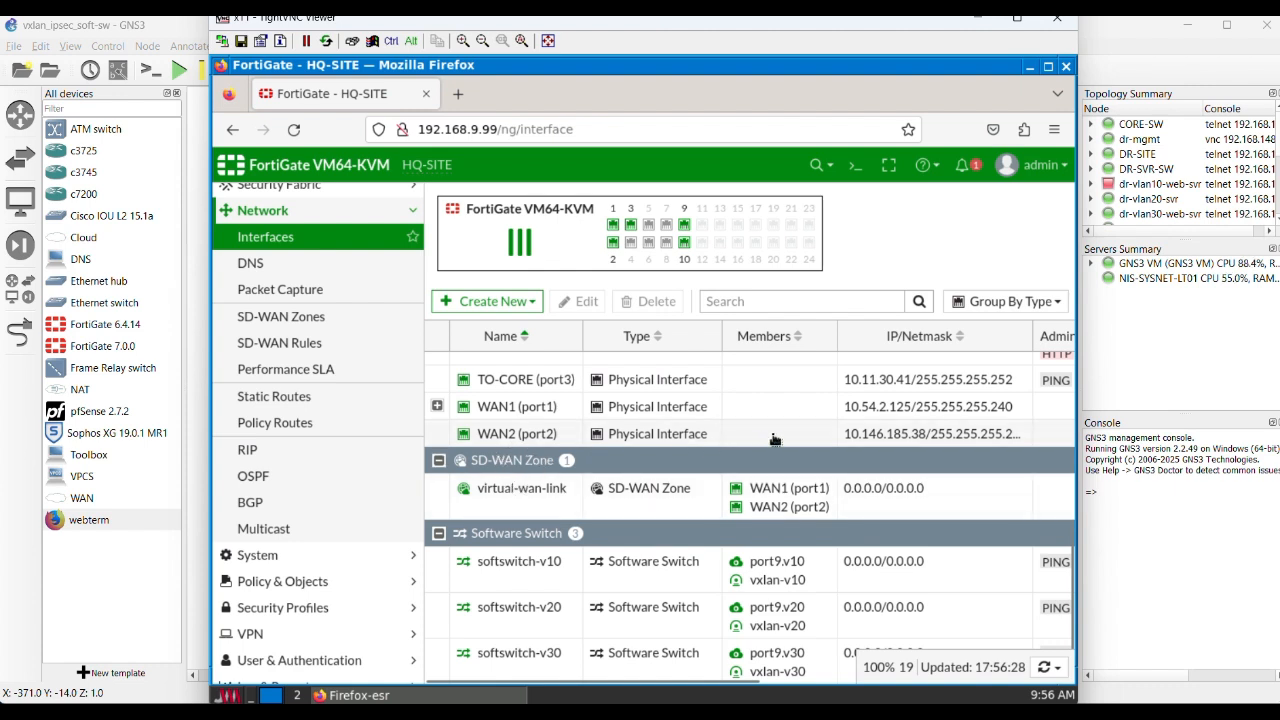
click(435, 409)
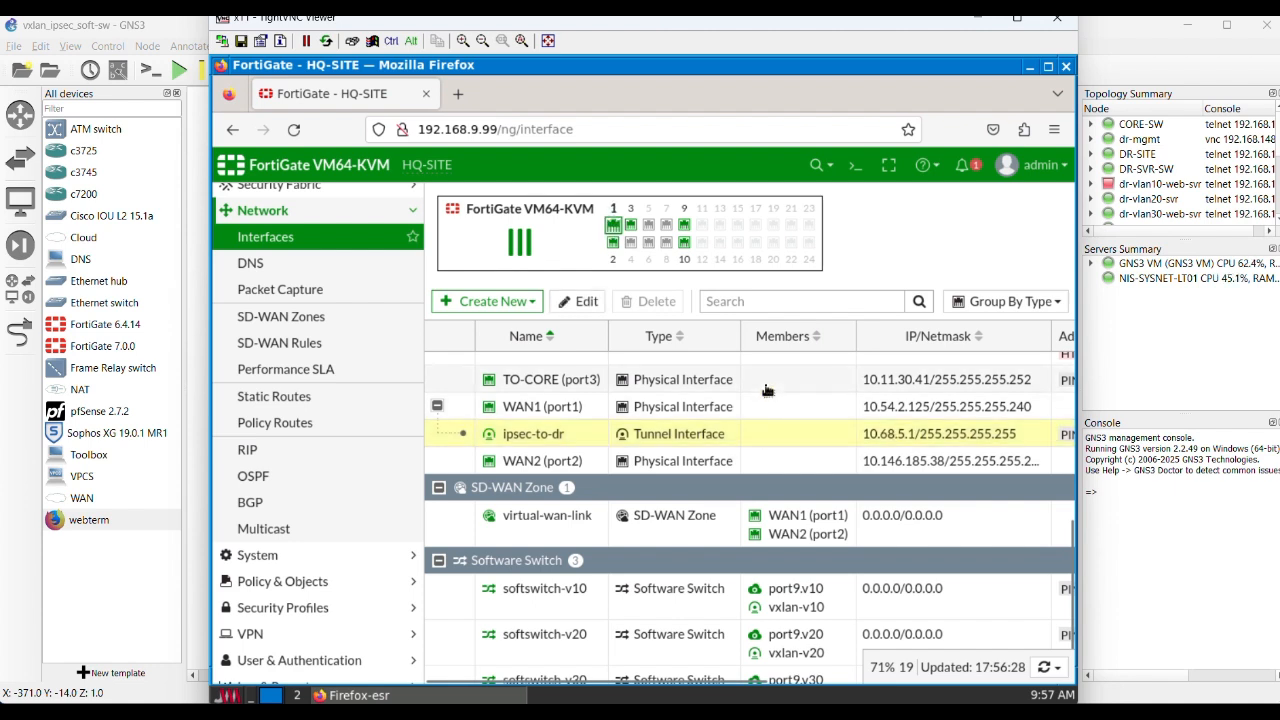
click(767, 387)
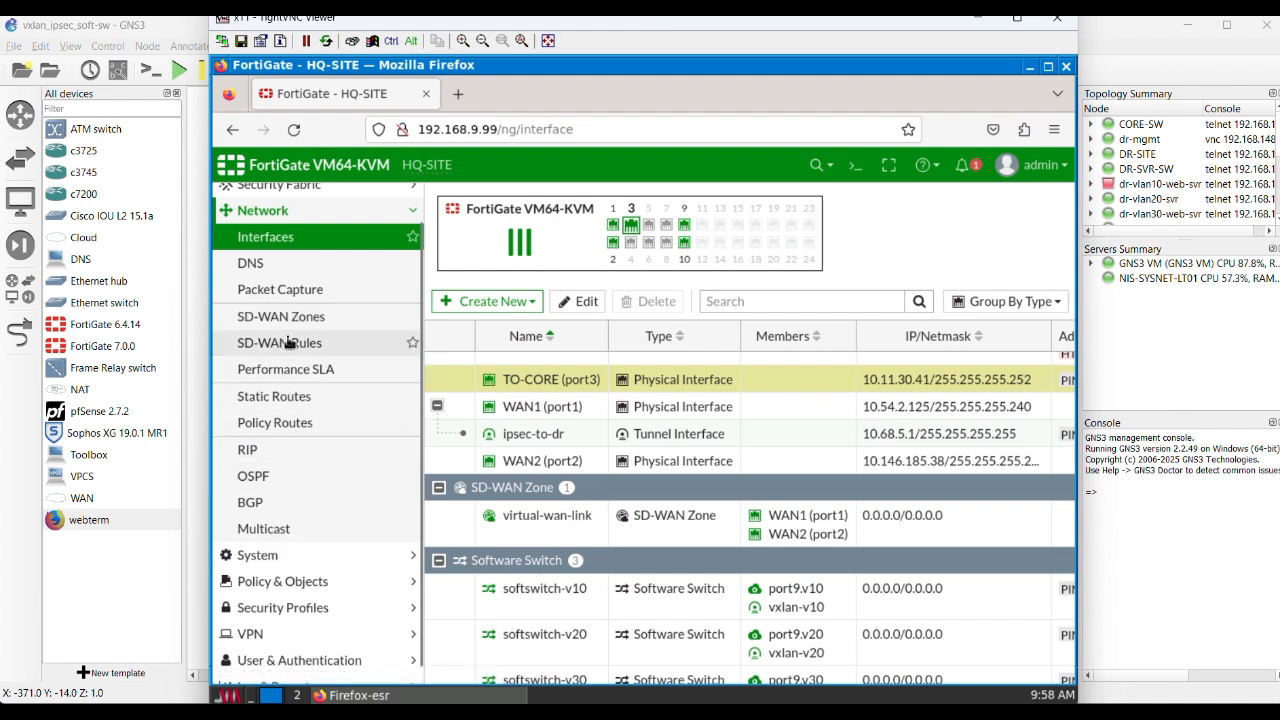
Step: Review the static routes, checking the 10.68.0.0/16 route through TO-CORE (port3) and the default route through SD-WAN
click(276, 401)
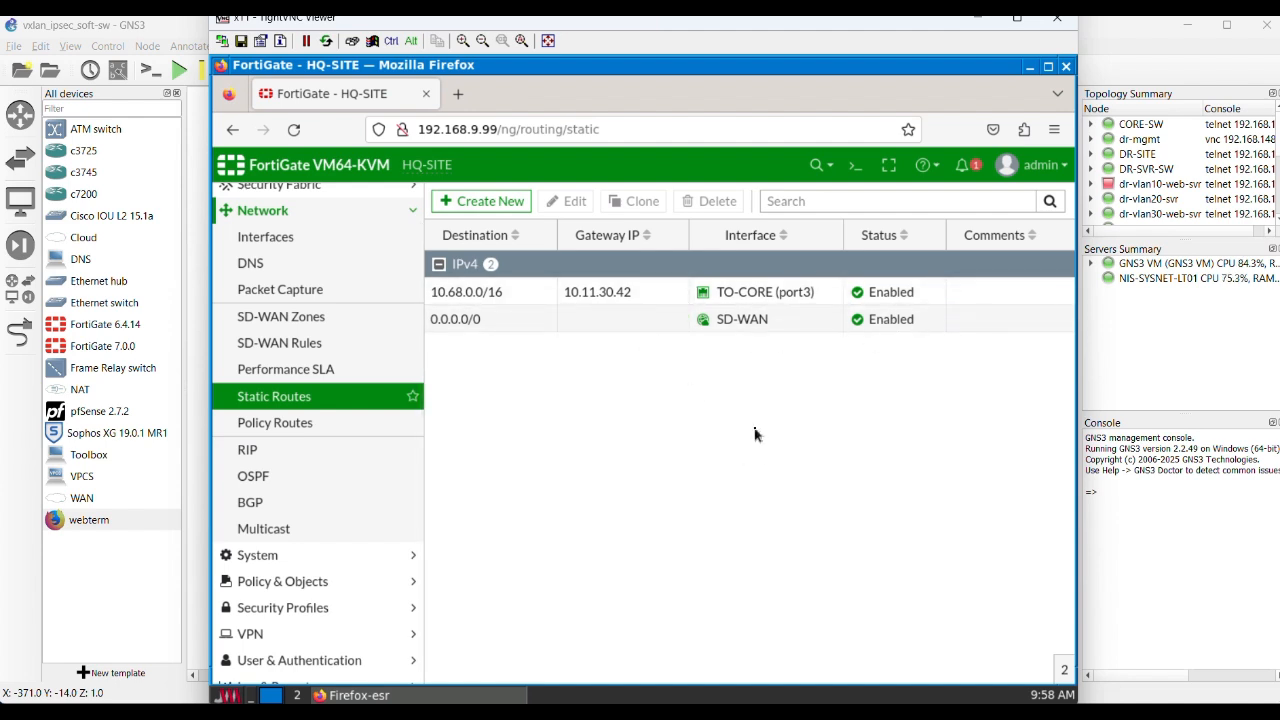
click(514, 297)
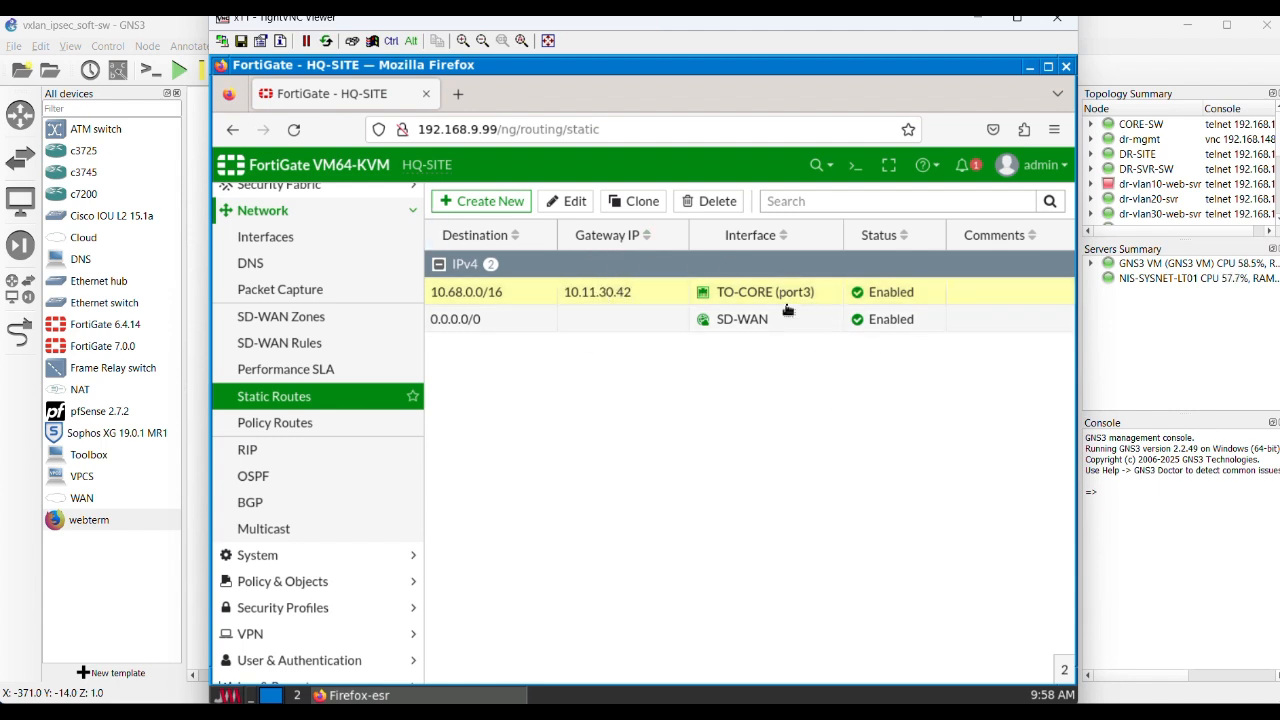
click(515, 329)
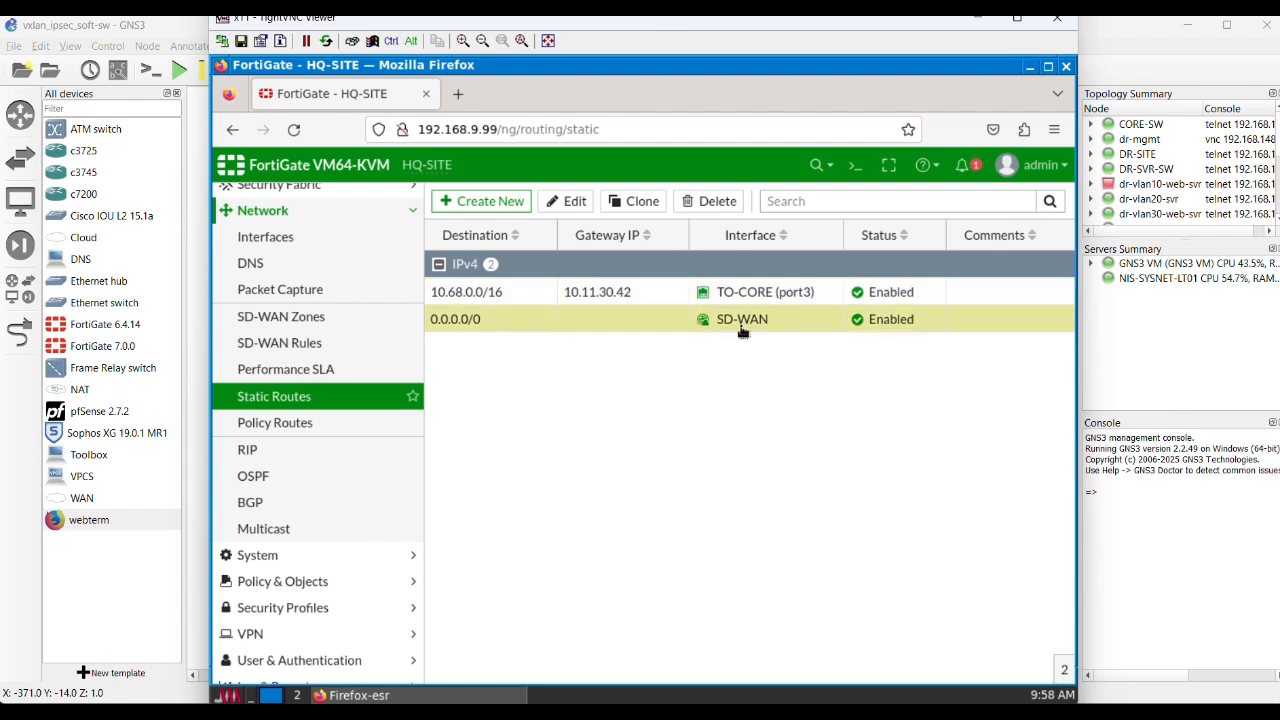
mouse_move(745, 330)
Step: Test internet connectivity from the firewall's CLI console with "execute ping 8.8.8.8", and close the console
click(857, 176)
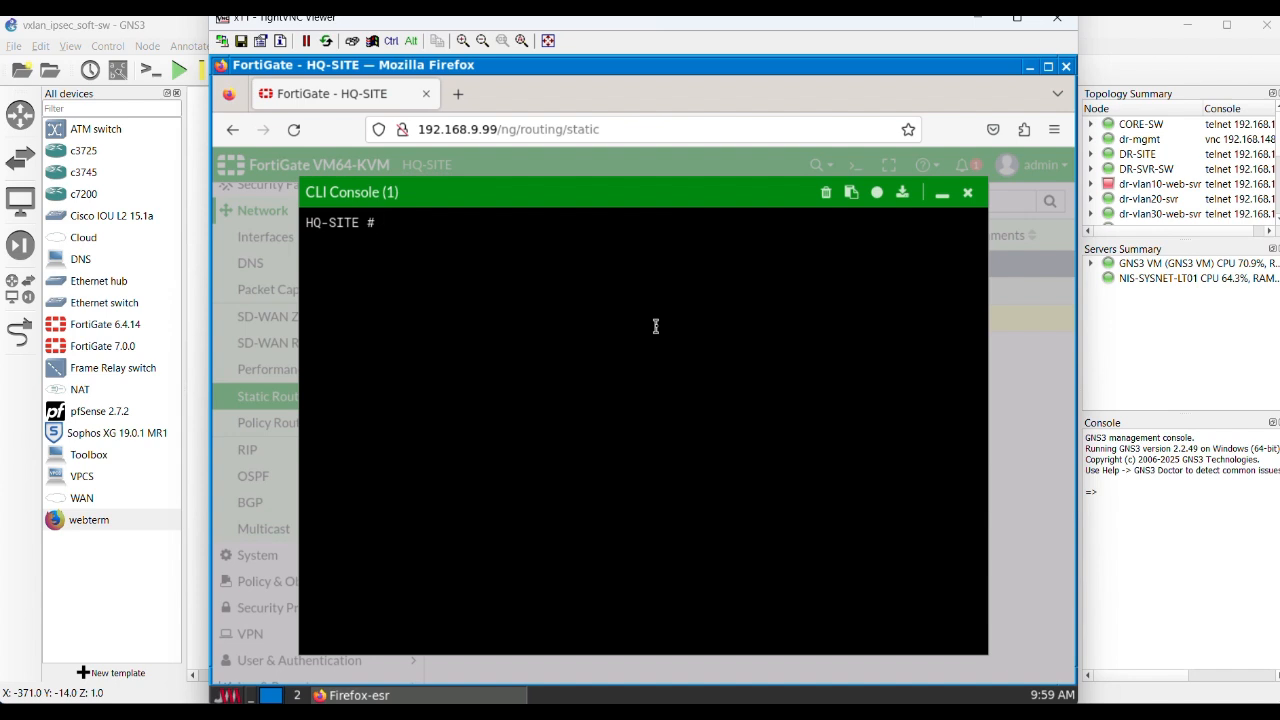
text(execute pin)
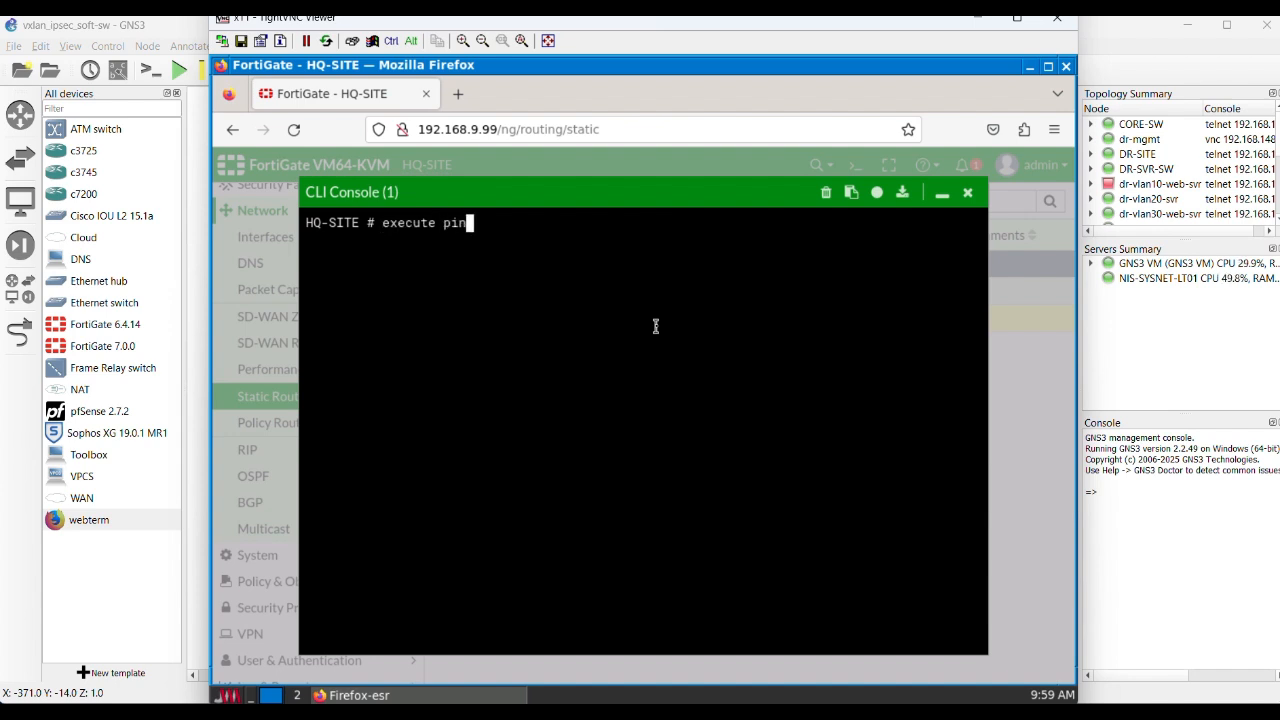
text(g 8.8.8.8)
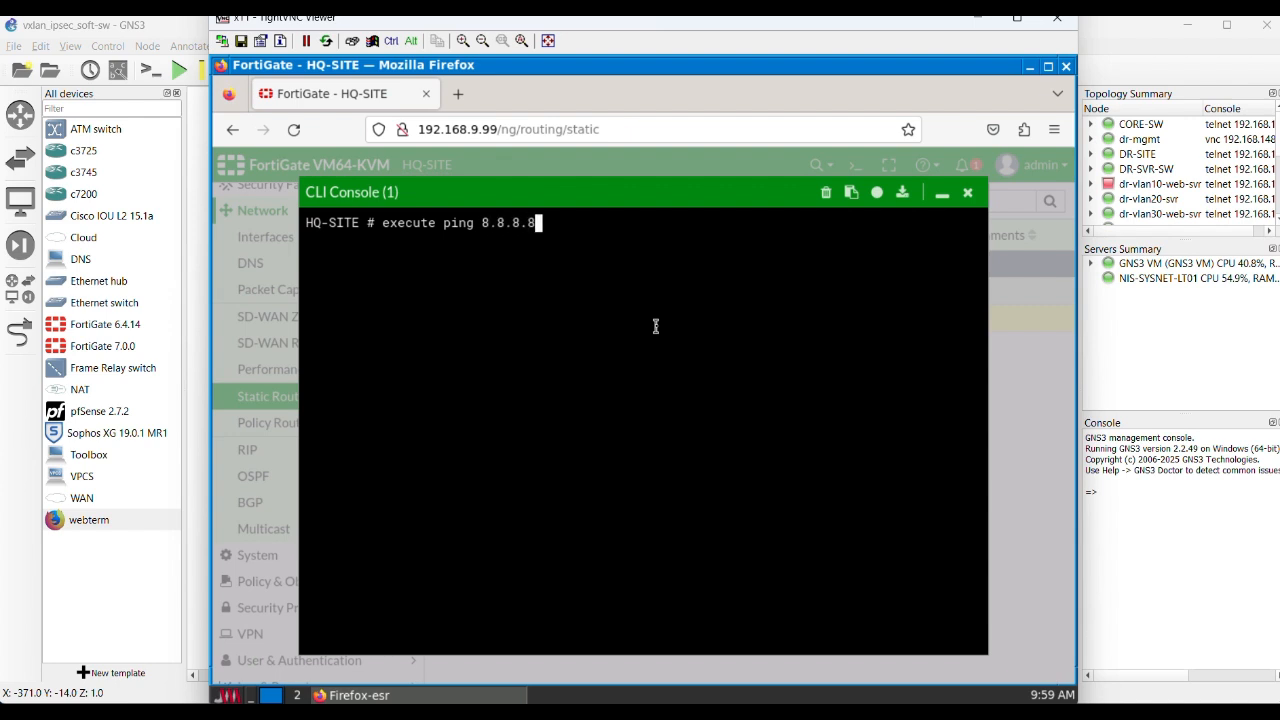
key(Return)
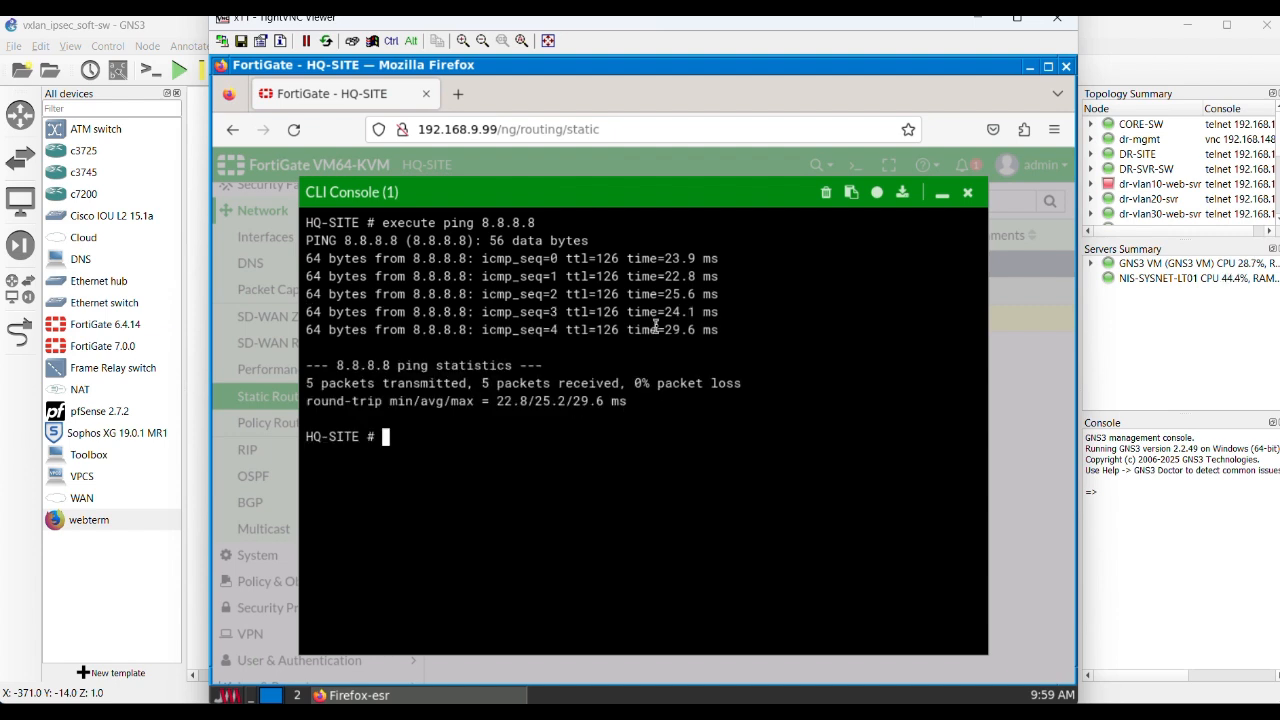
click(967, 192)
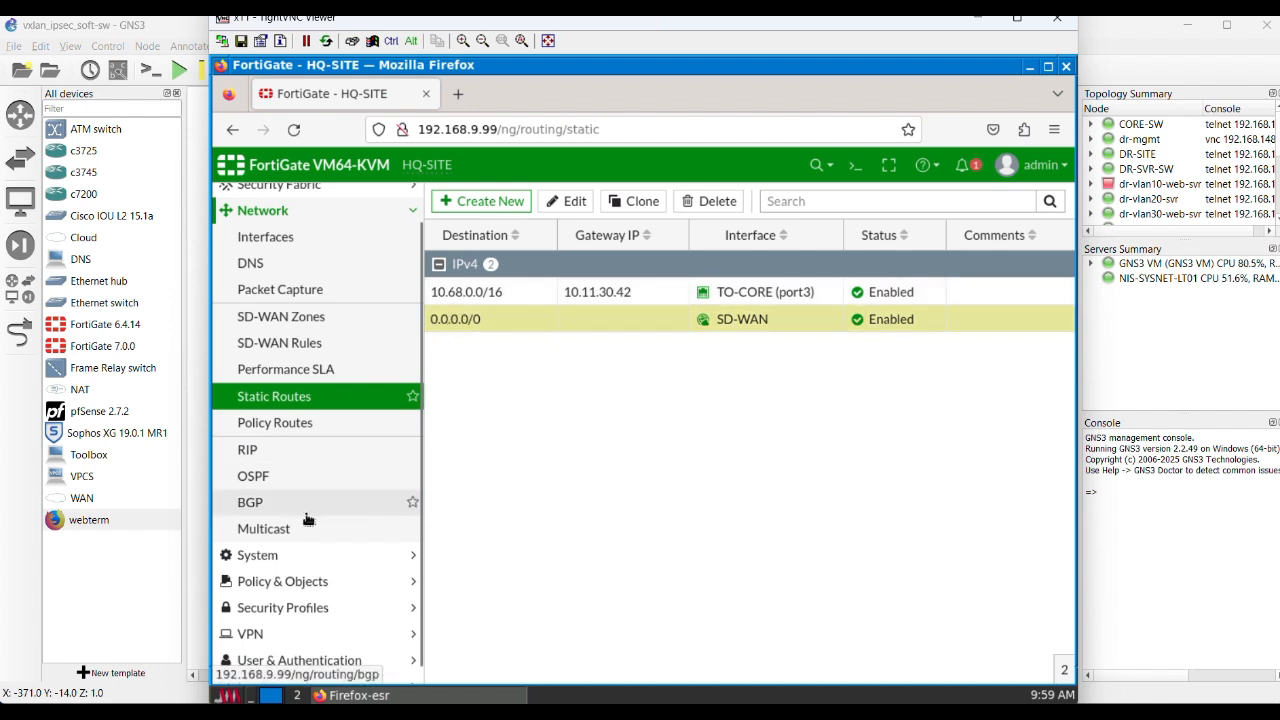
Step: Open the ipsec-to-dr IPsec tunnel in its edit view
scroll(308, 518, down, 1)
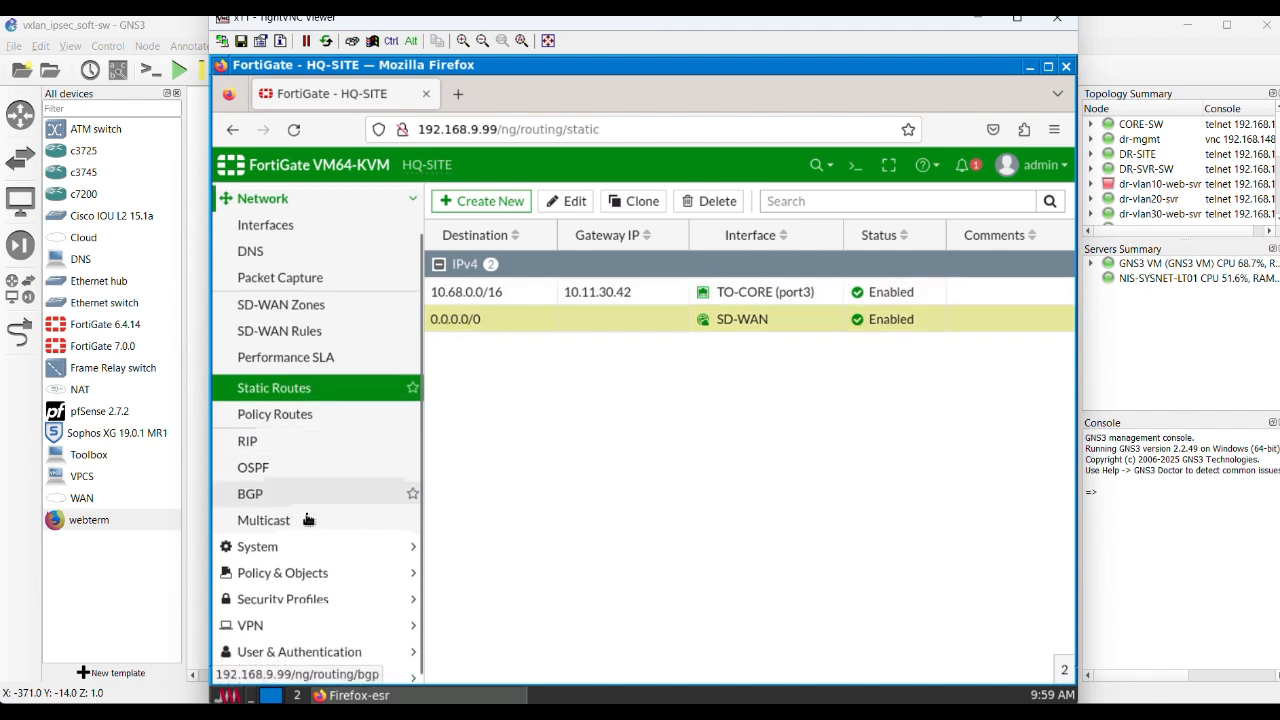
click(279, 619)
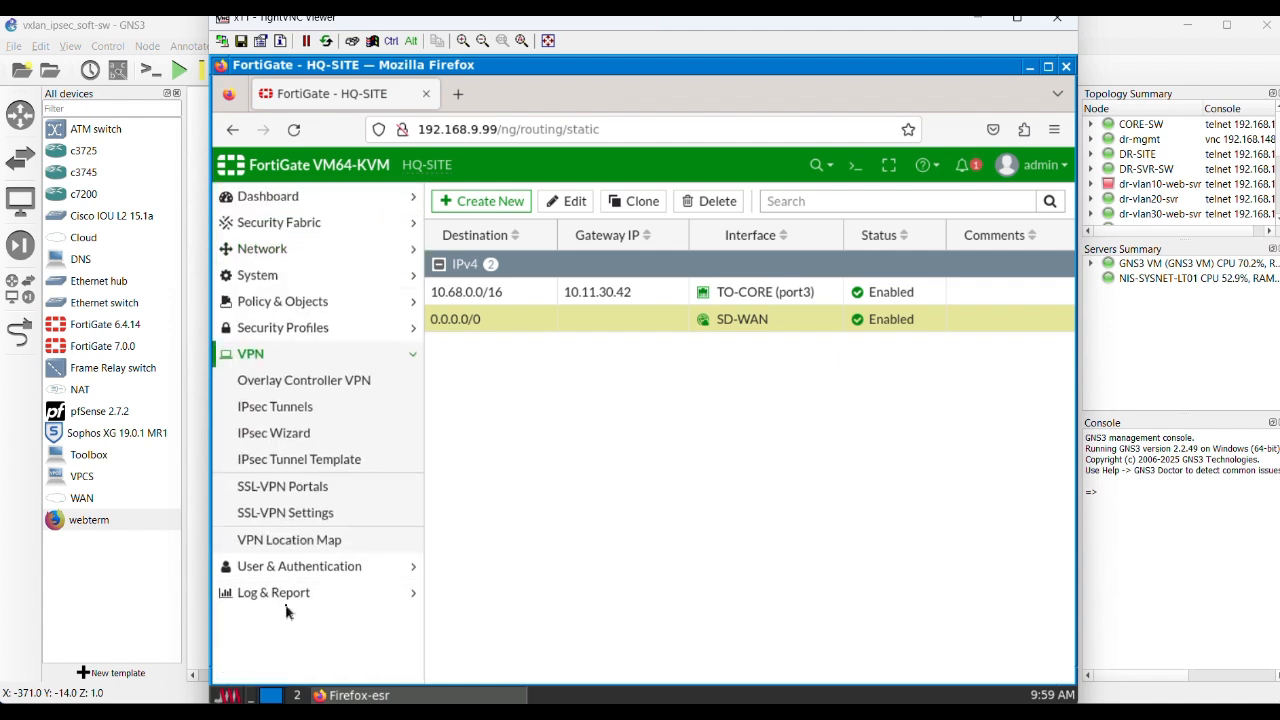
click(285, 407)
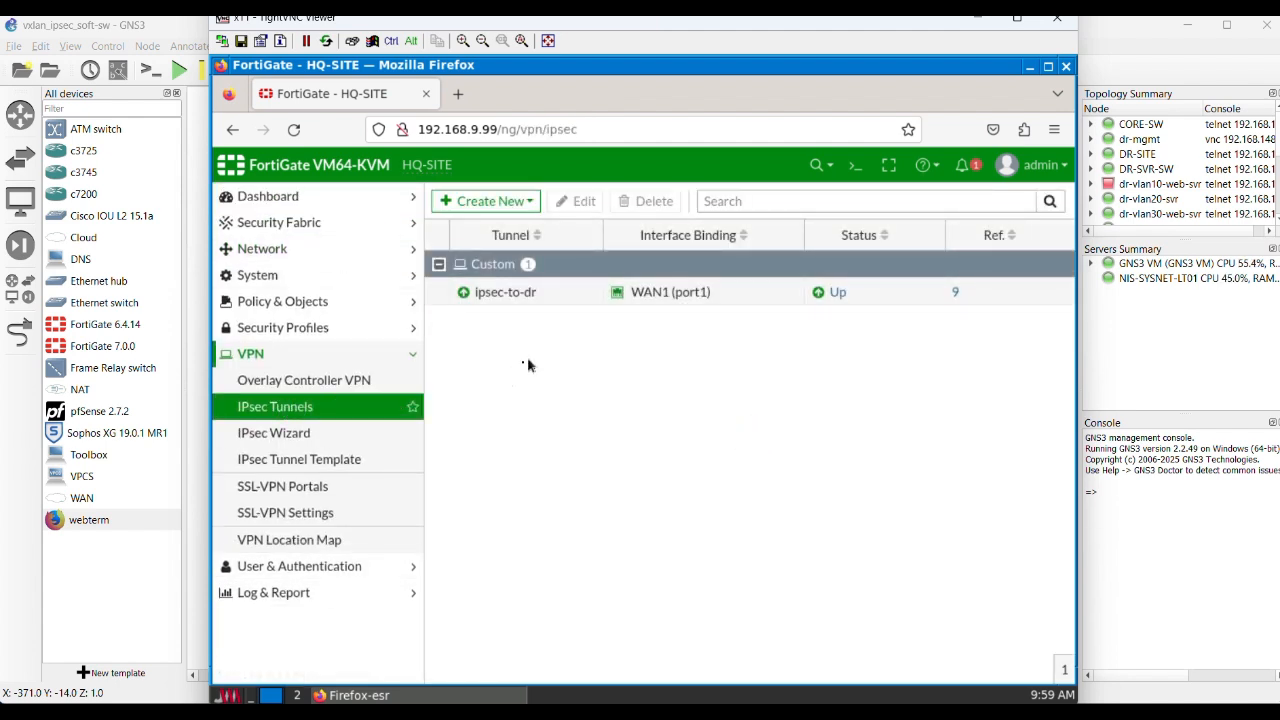
right_click(505, 300)
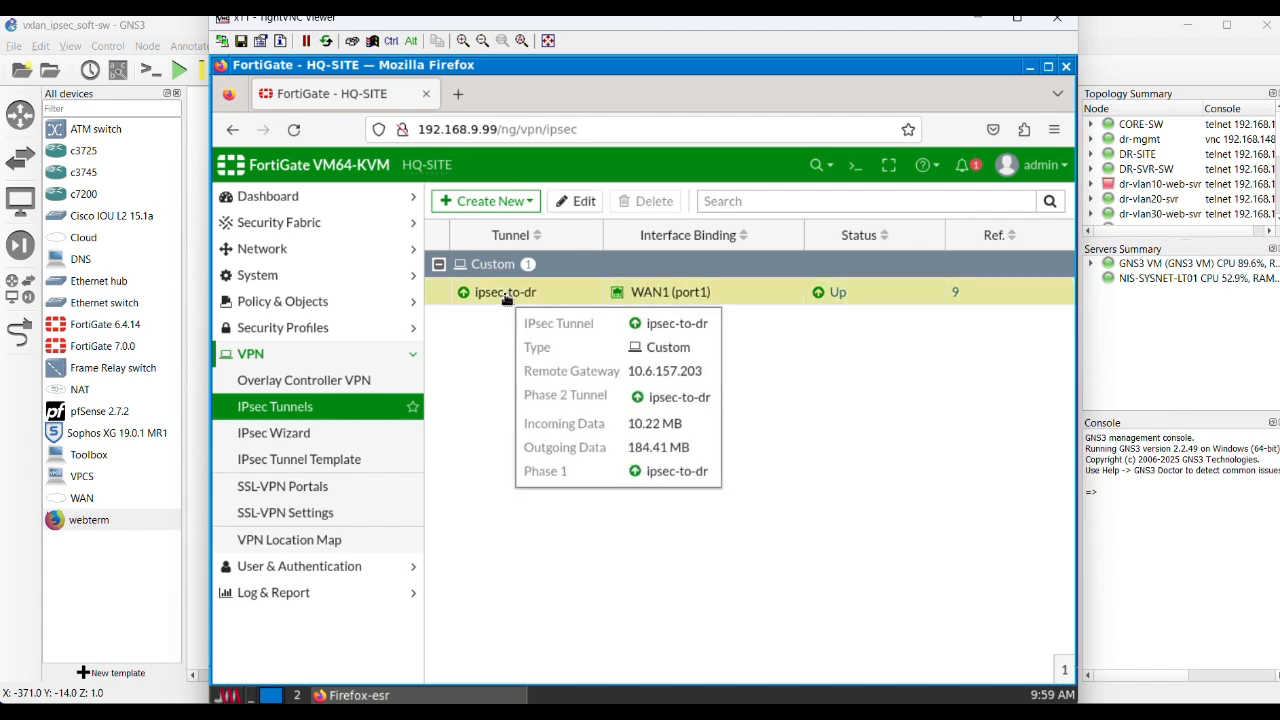
click(580, 201)
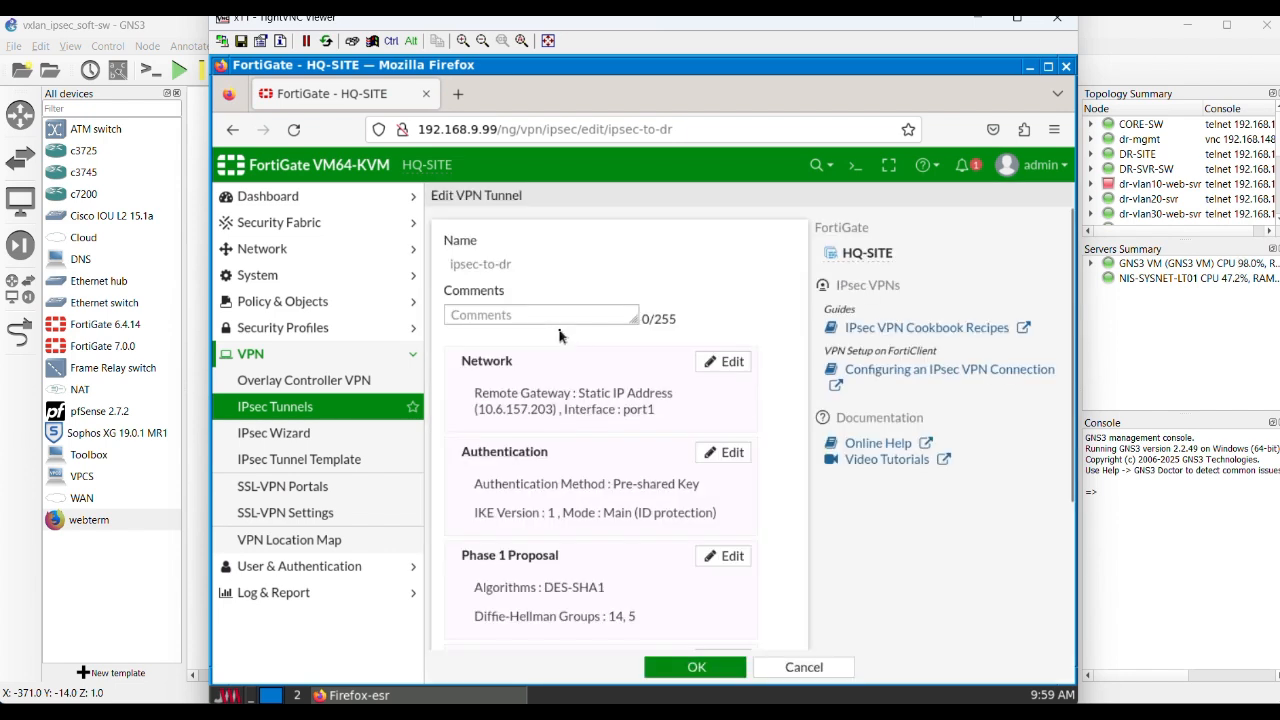
Step: Expand the tunnel's Network section and examine its remote gateway address, interface, NAT traversal and dead peer detection settings
click(734, 363)
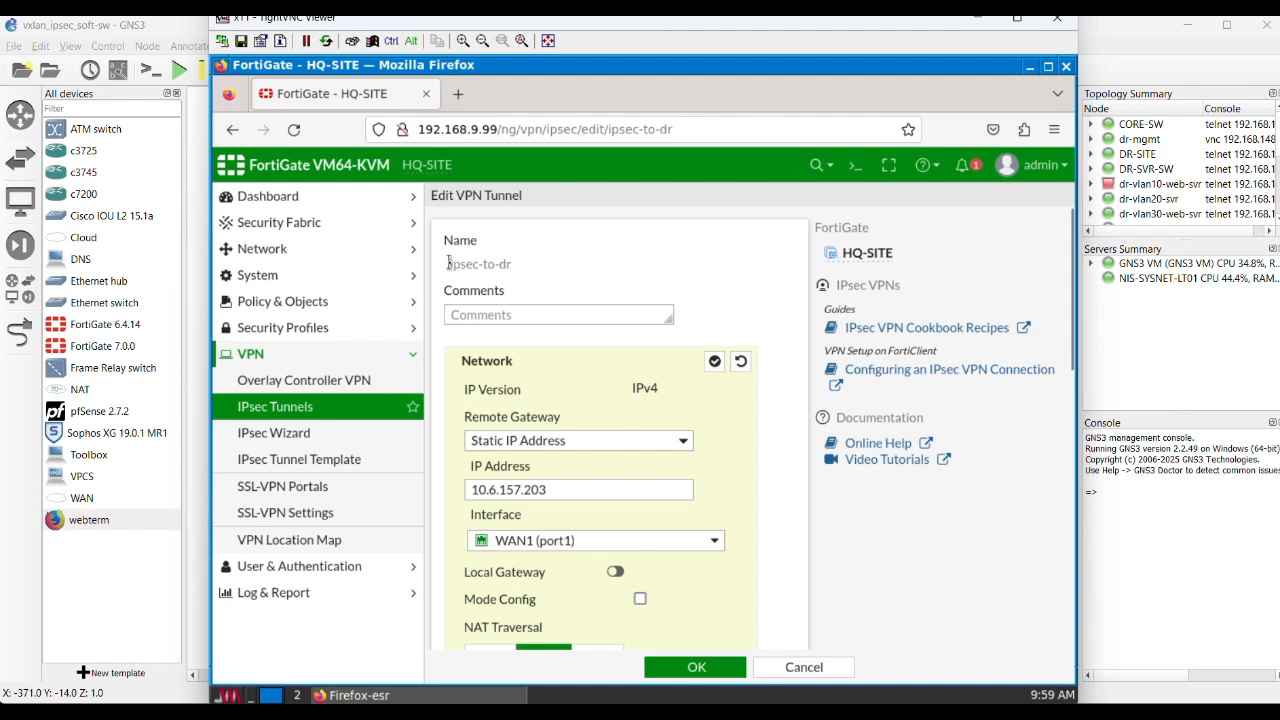
drag(448, 263, 518, 263)
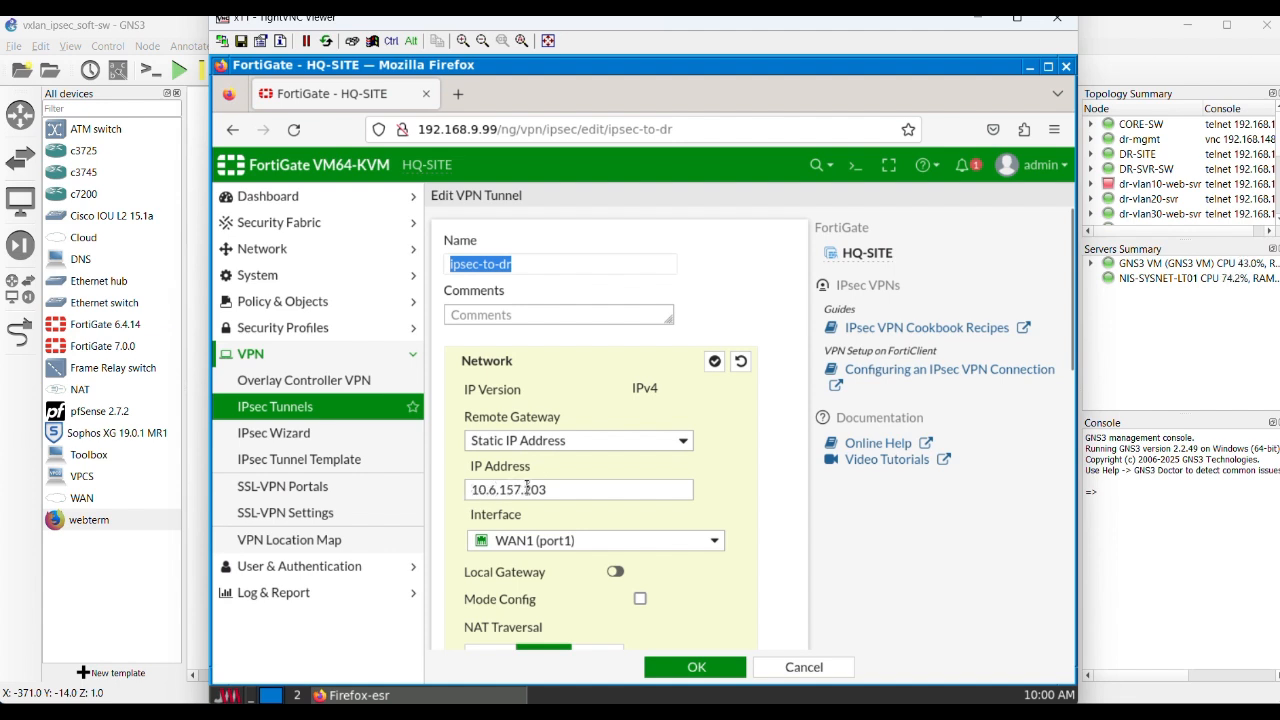
drag(553, 487, 459, 489)
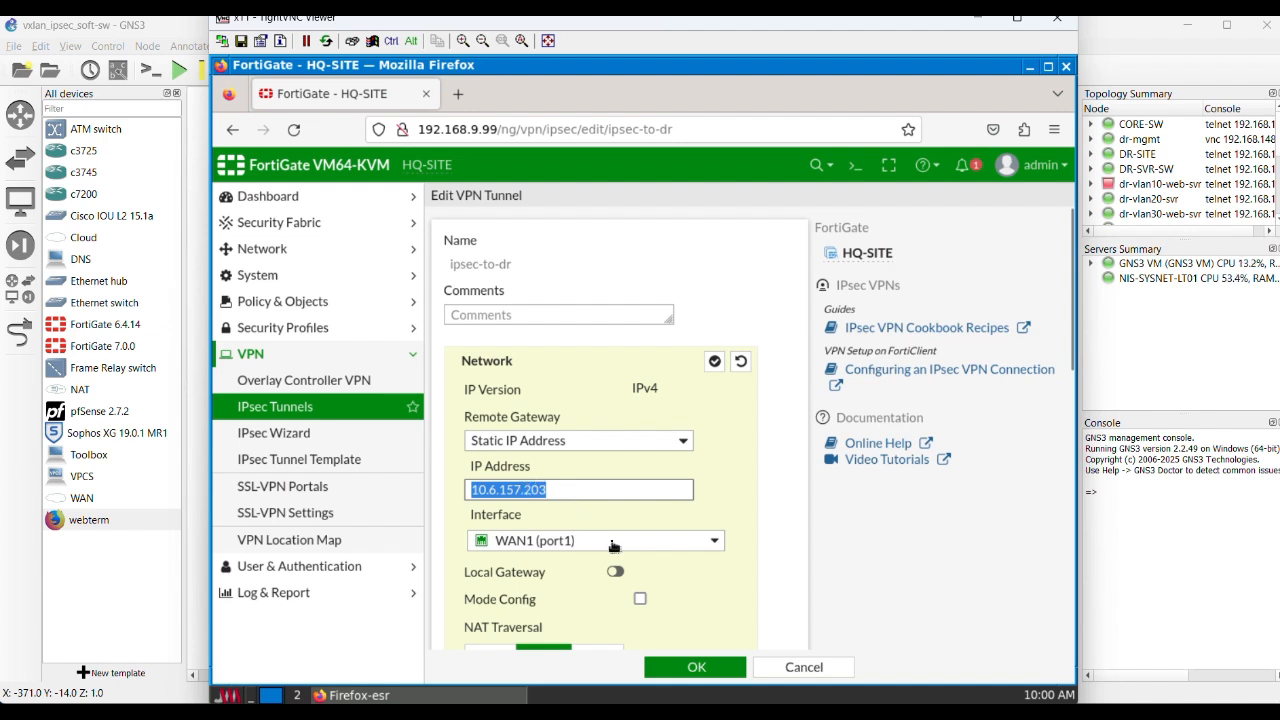
mouse_move(656, 549)
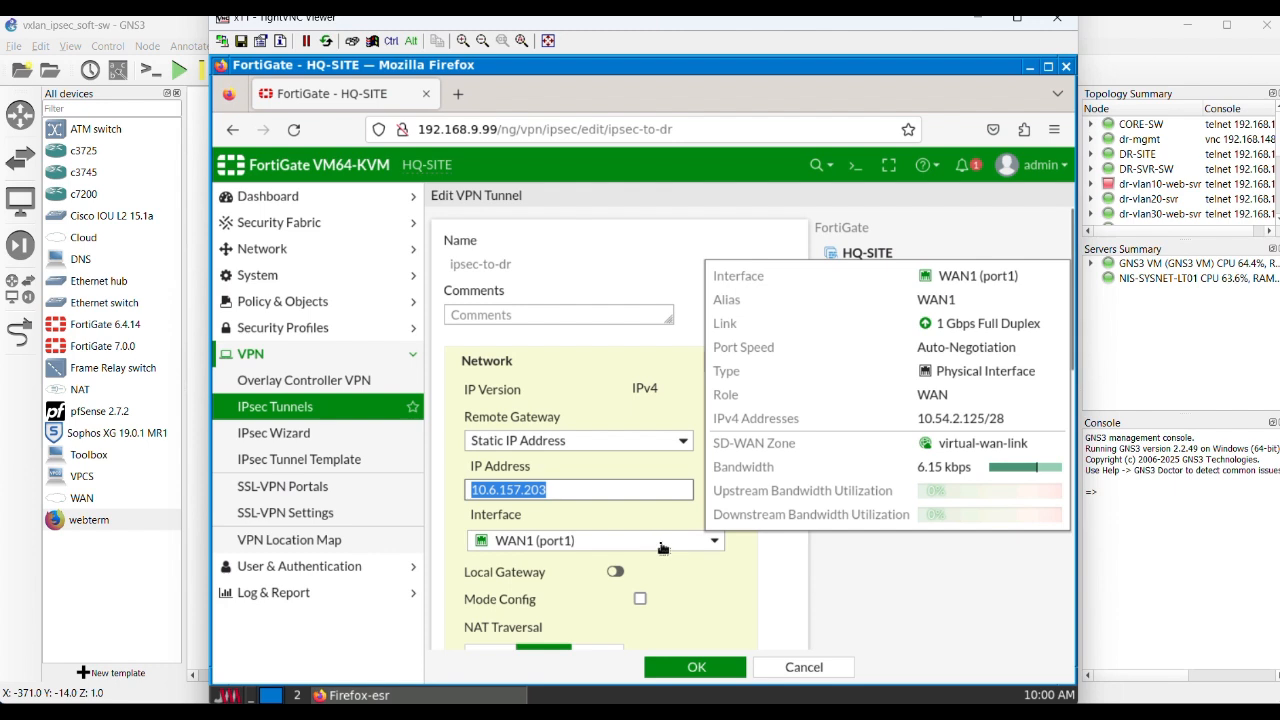
scroll(645, 525, down, 2)
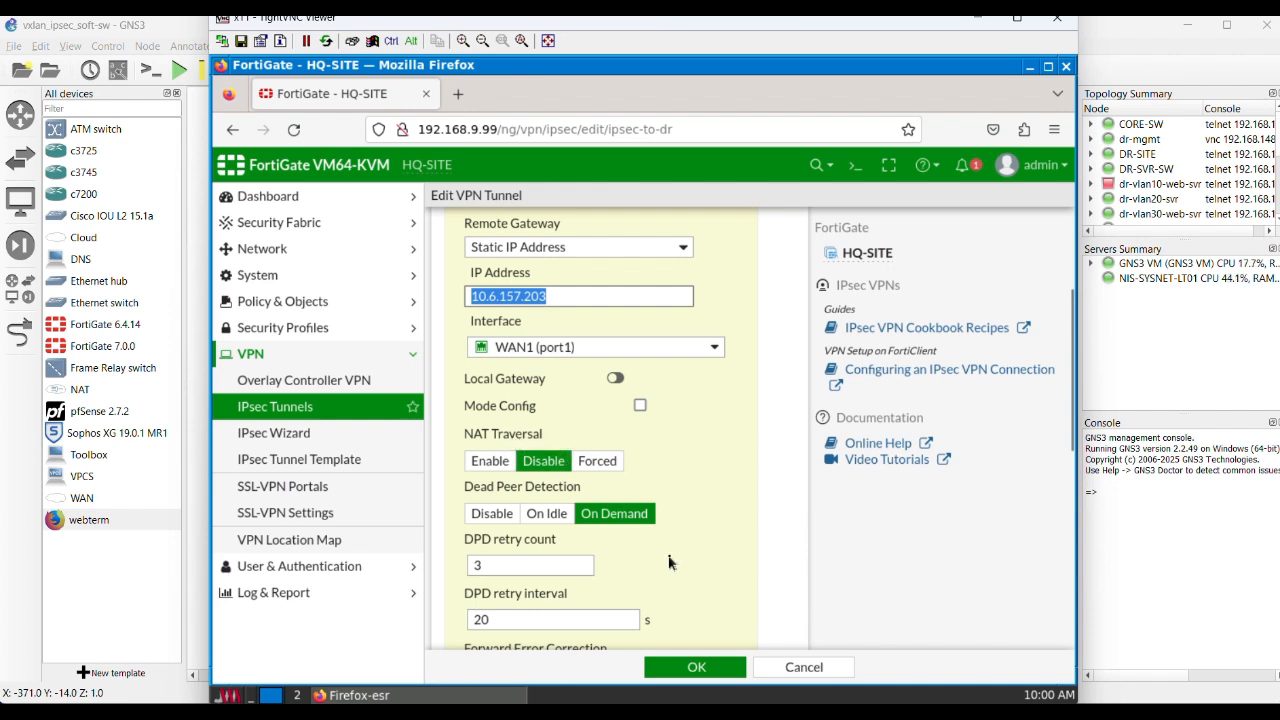
scroll(641, 564, down, 1)
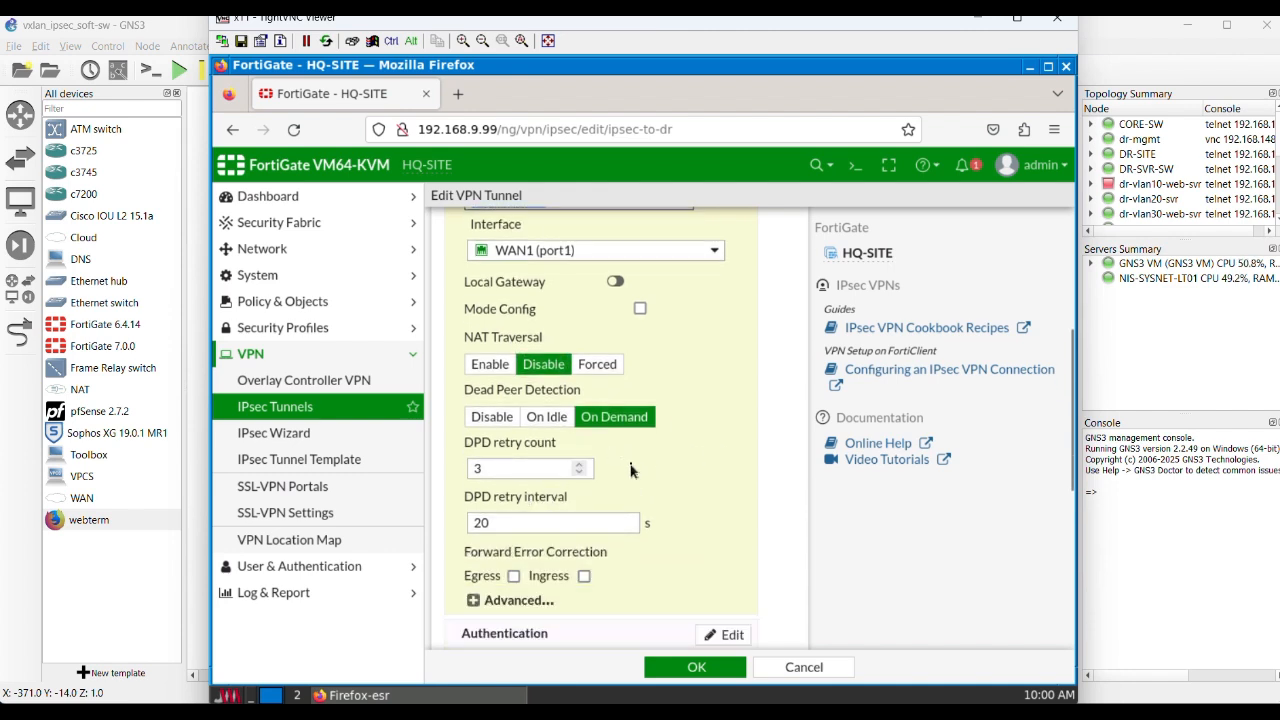
scroll(647, 533, down, 2)
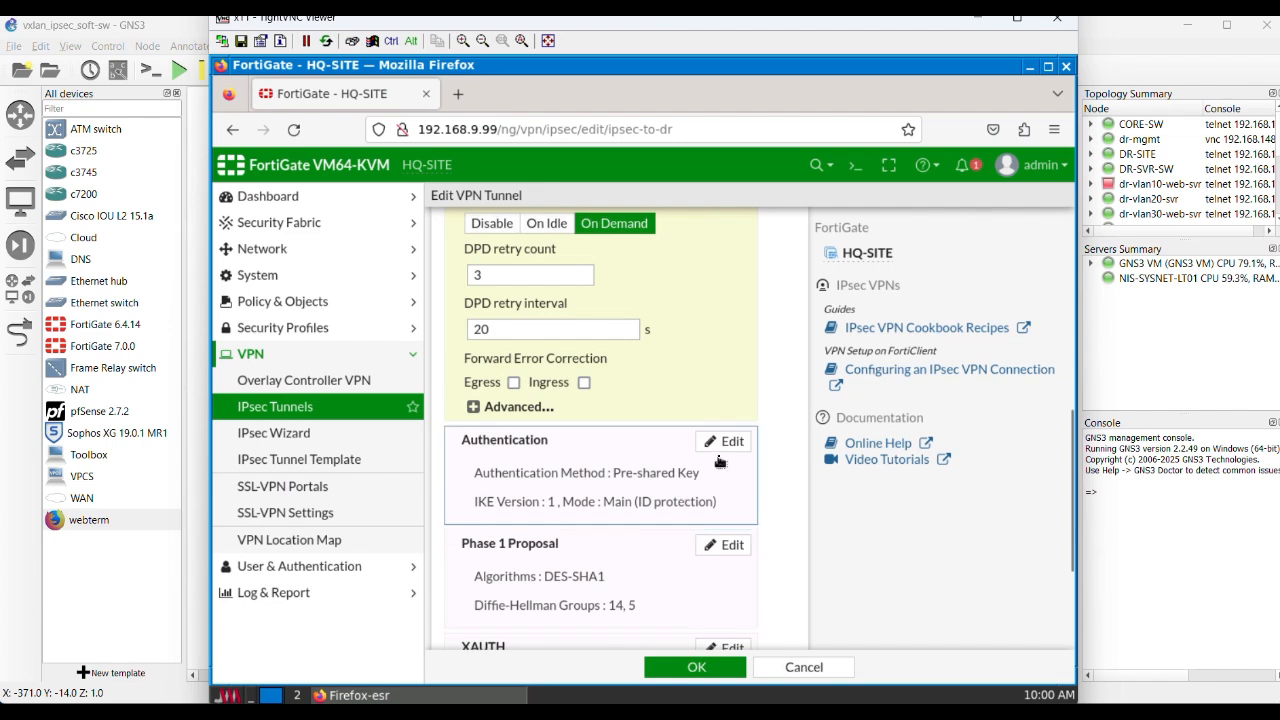
scroll(690, 410, up, 3)
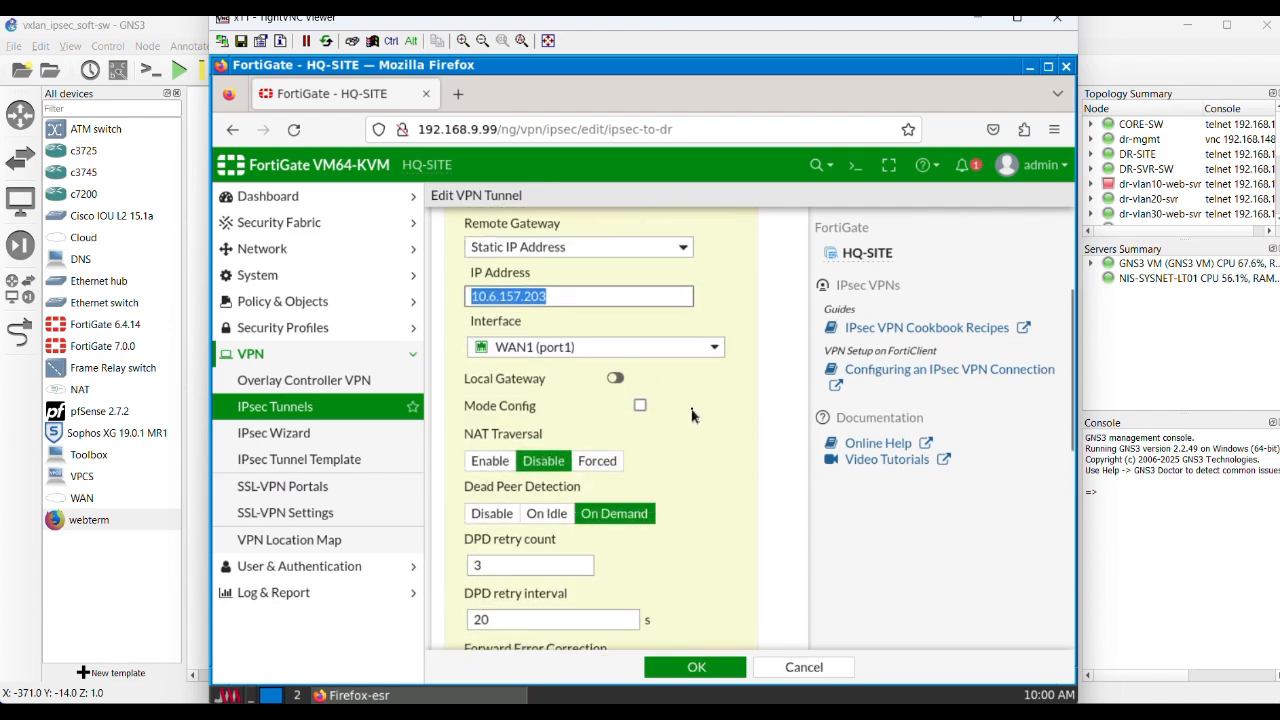
scroll(698, 485, down, 2)
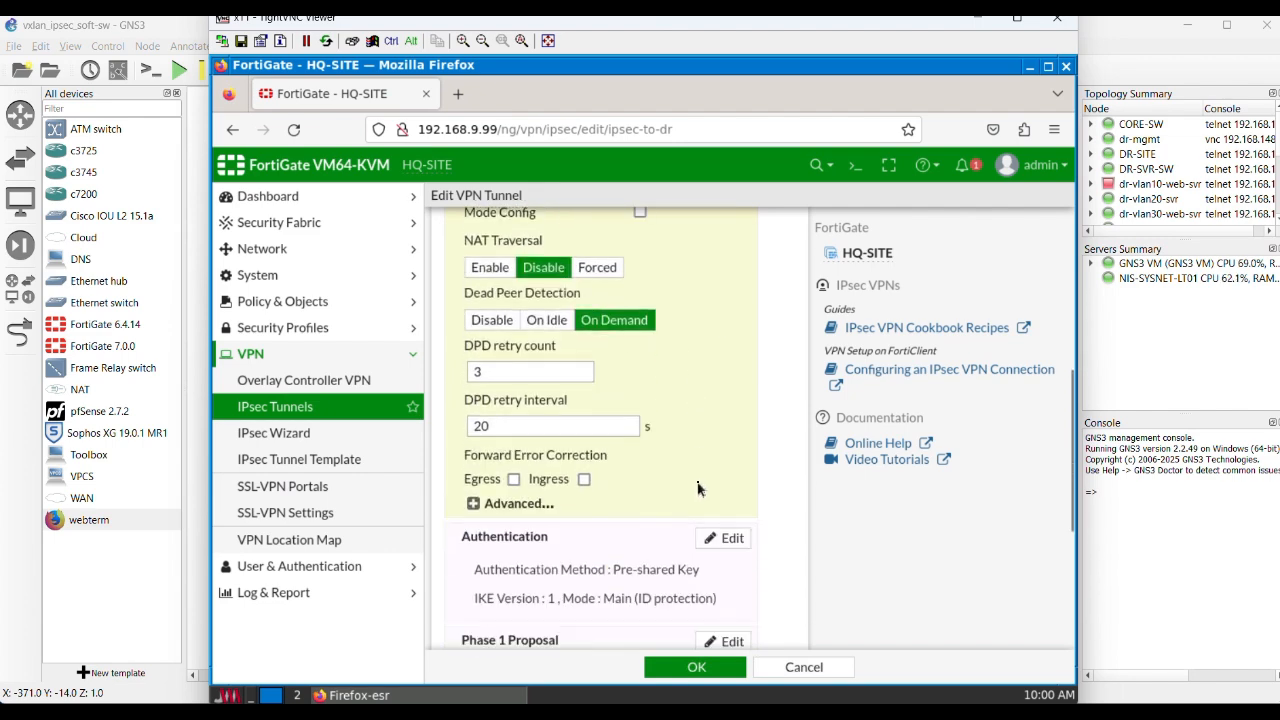
Step: Expand the tunnel's Authentication section and its Phase 1 Proposal to examine the IKE, encryption and Diffie-Hellman settings
click(724, 540)
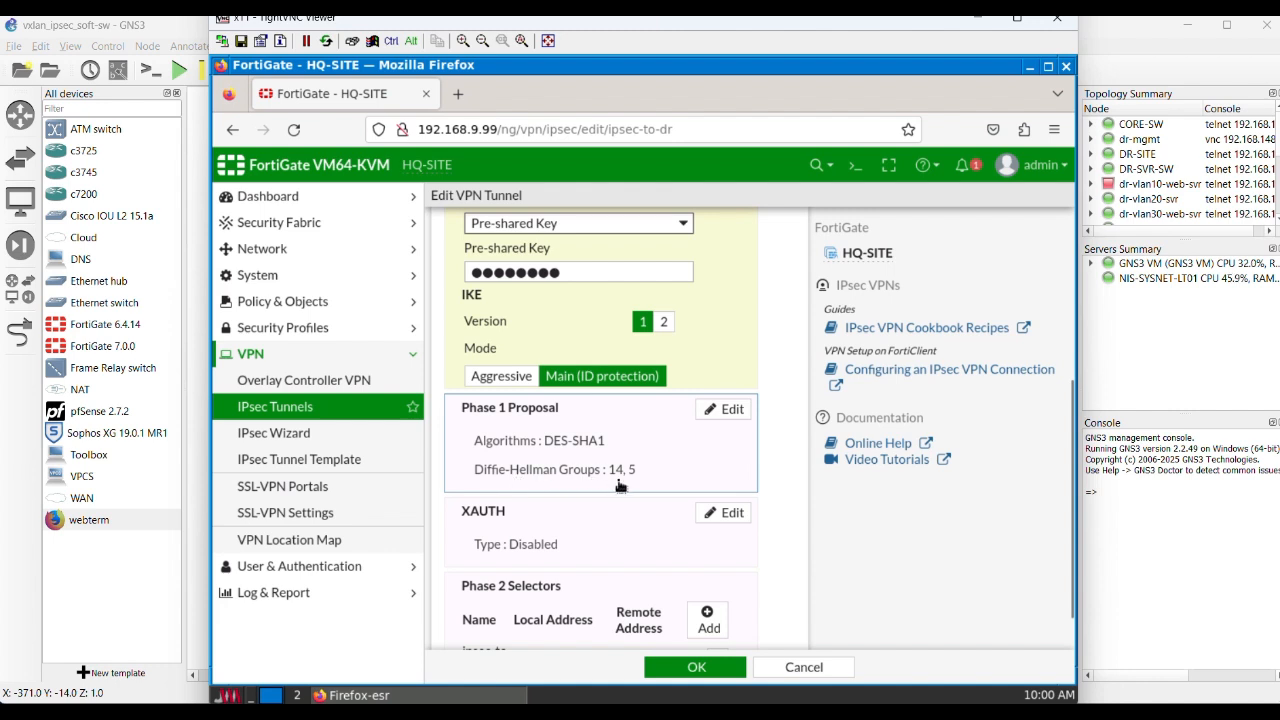
scroll(693, 478, down, 1)
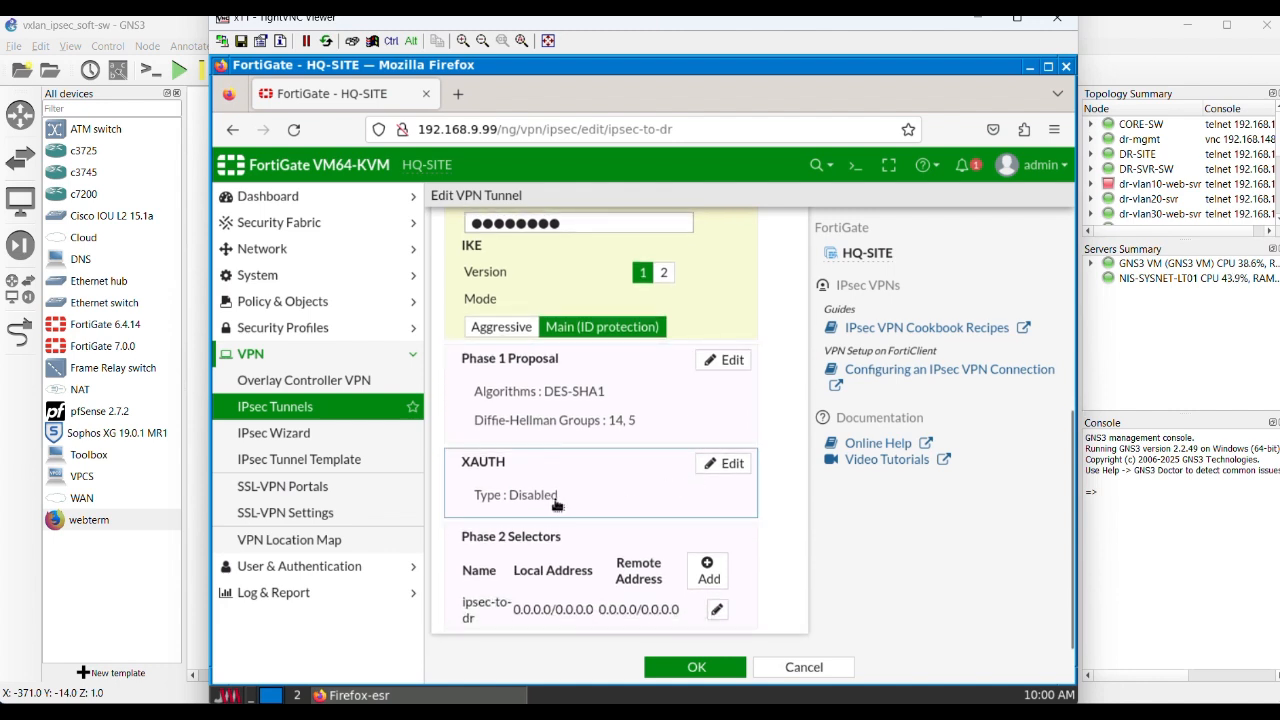
click(727, 362)
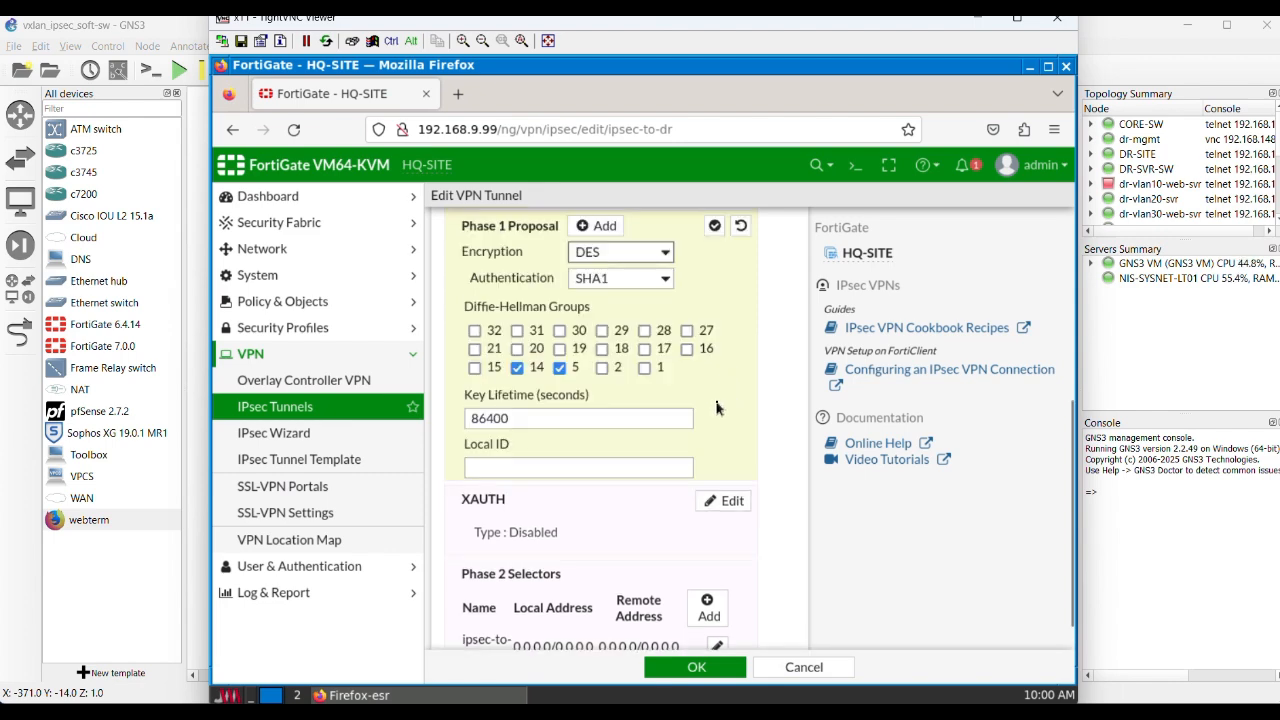
scroll(717, 413, up, 4)
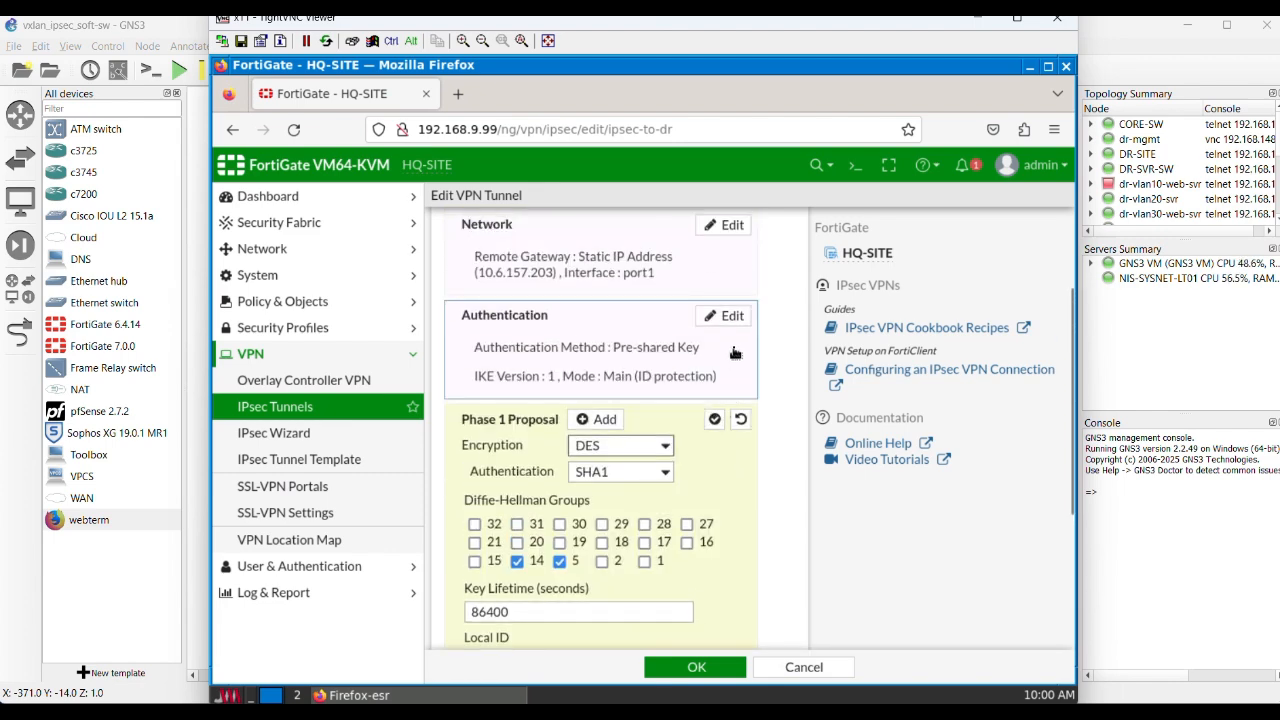
Step: Reopen the Authentication section, activate the pre-shared key field, and check the settings down to the Phase 2 selectors
click(732, 318)
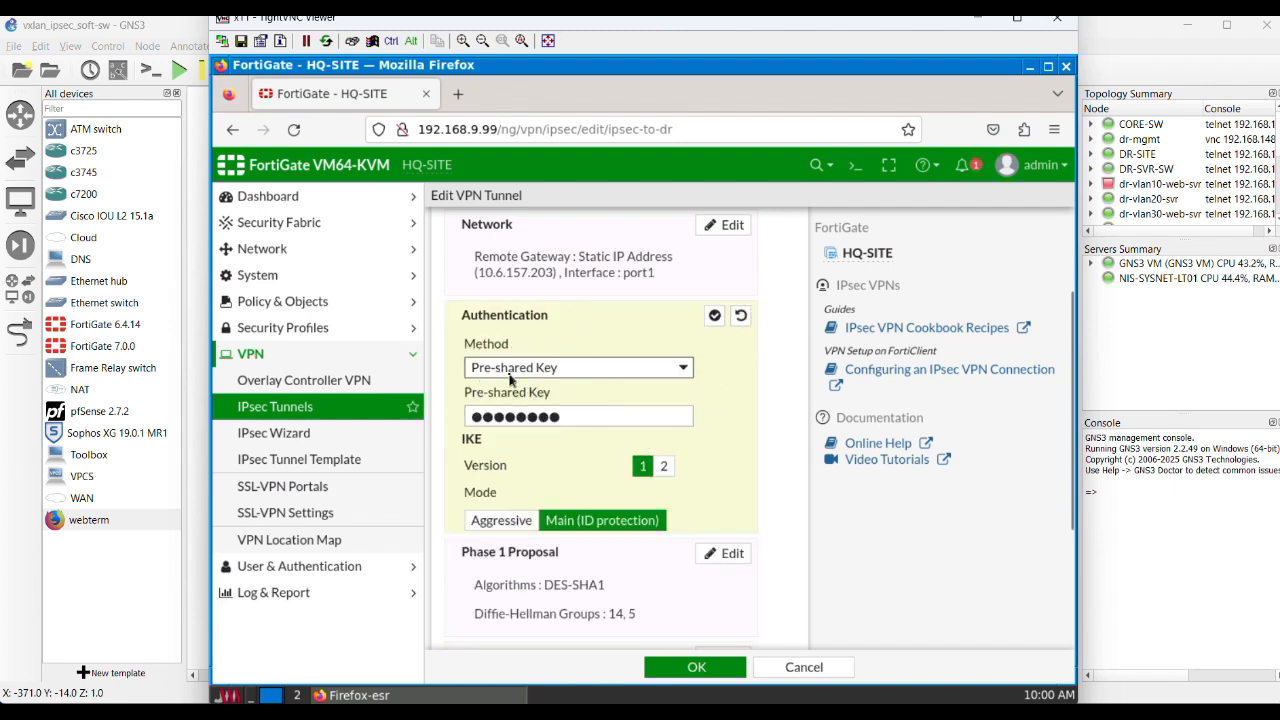
click(597, 412)
click(716, 469)
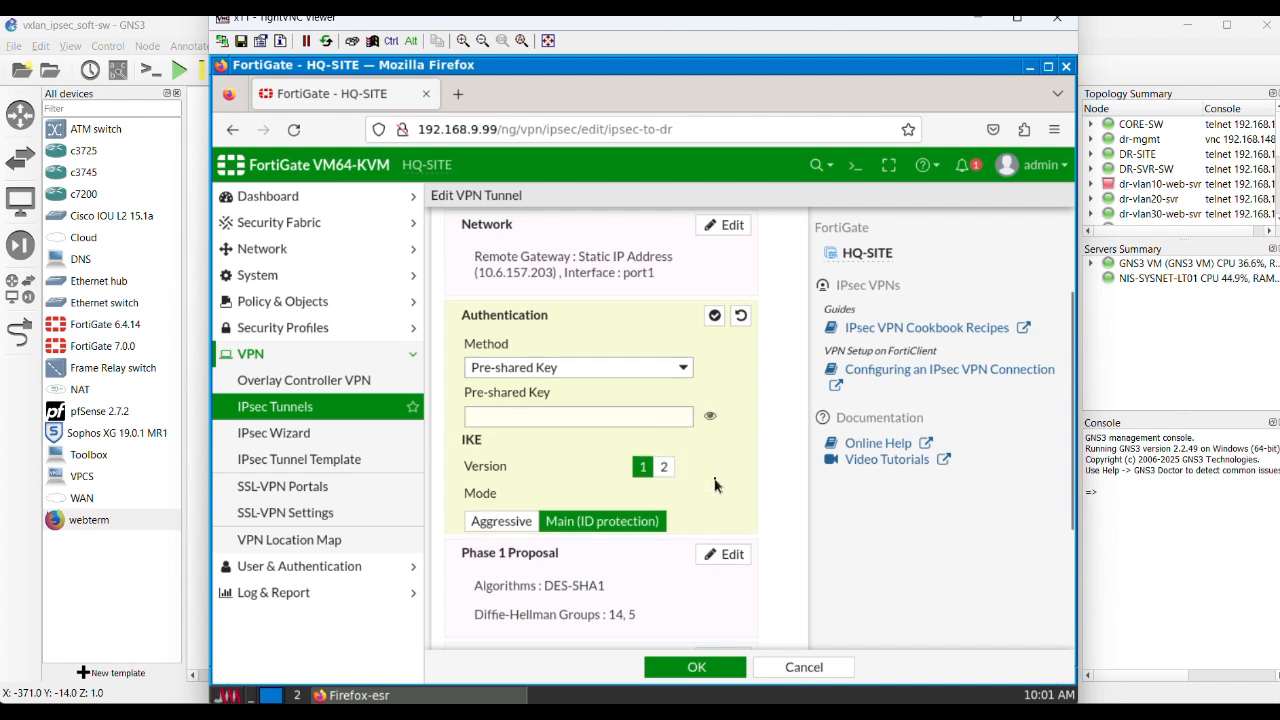
scroll(716, 485, down, 4)
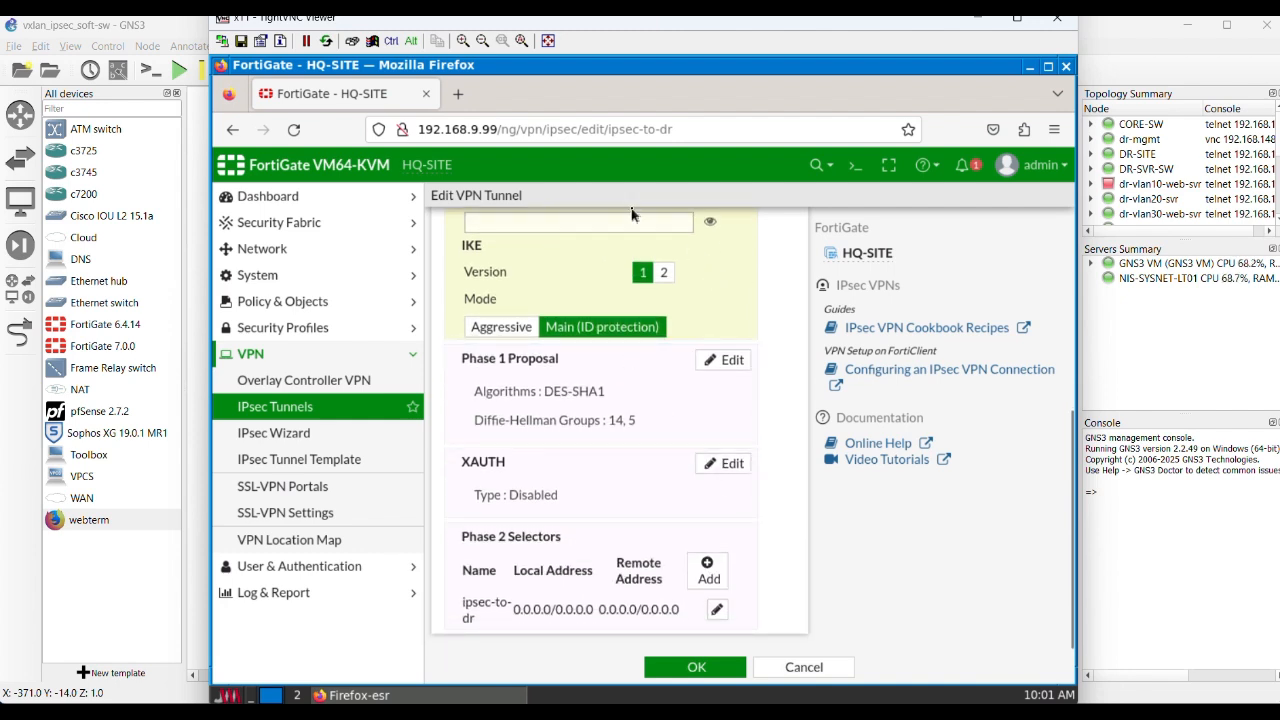
Step: Check the tunnel's IKE, Phase 1, XAUTH and Phase 2 selector summaries, and leave the edit view without saving
scroll(684, 316, up, 2)
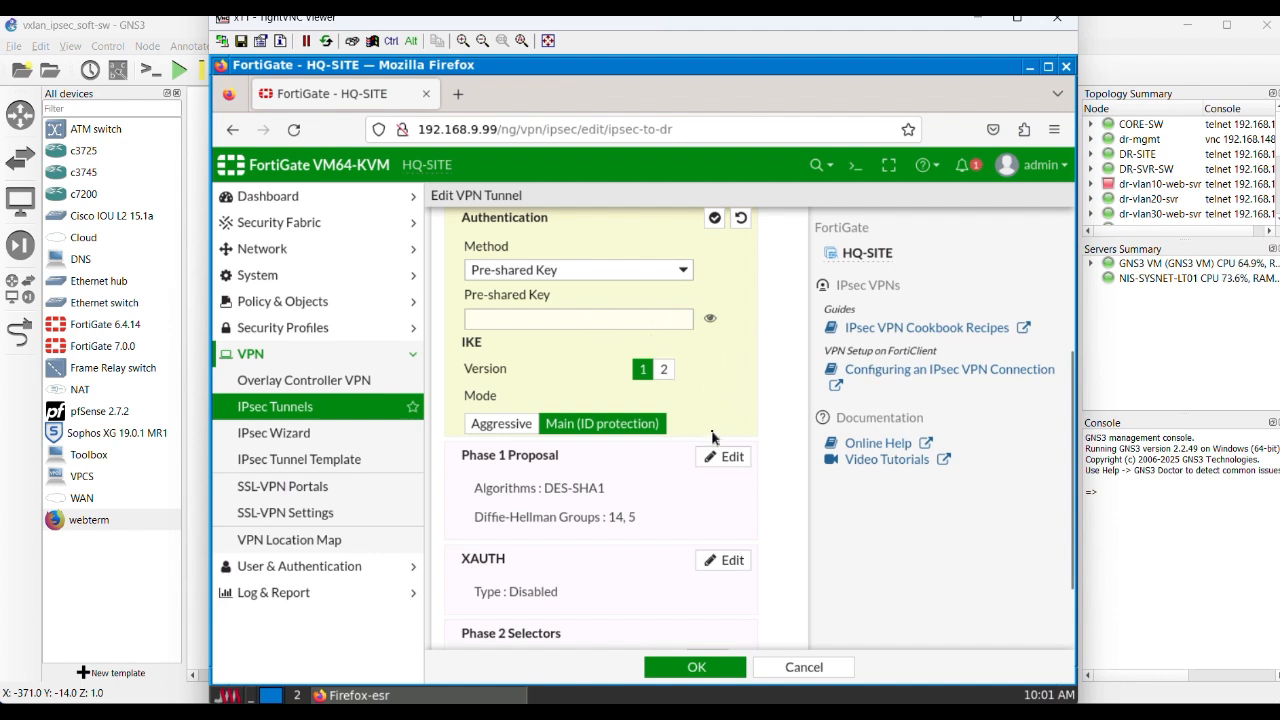
scroll(700, 440, down, 2)
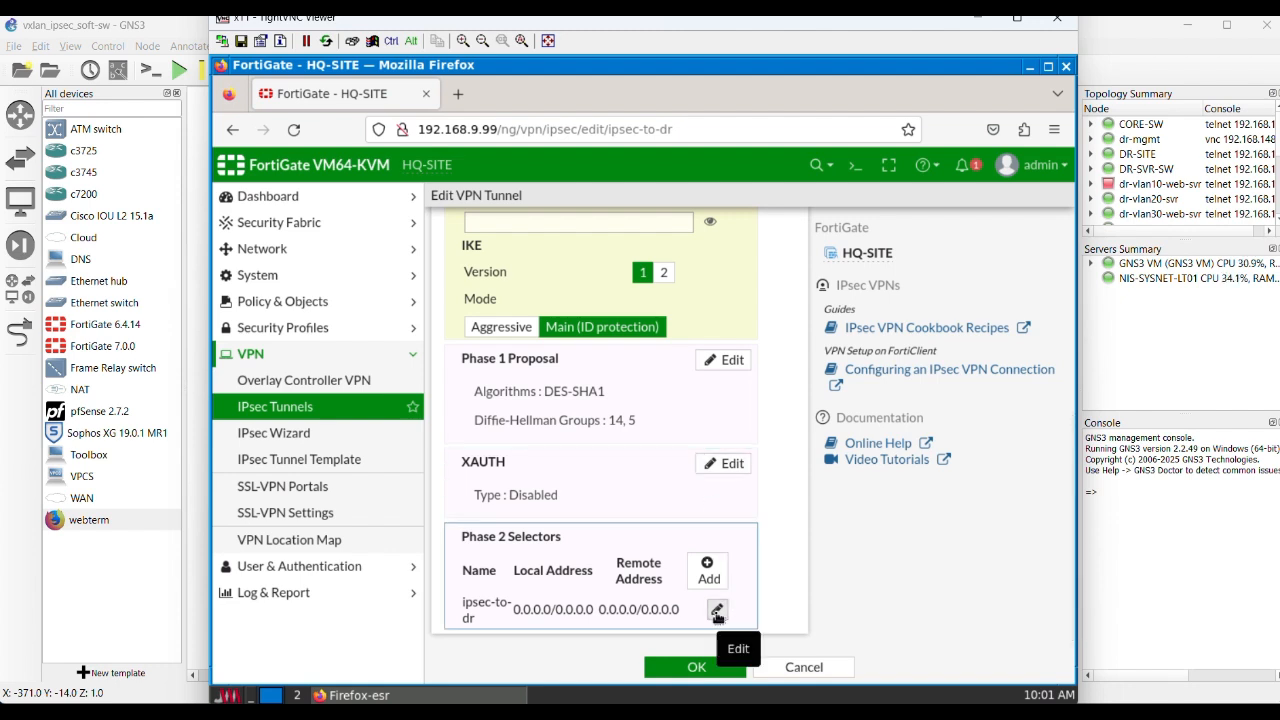
scroll(720, 612, up, 5)
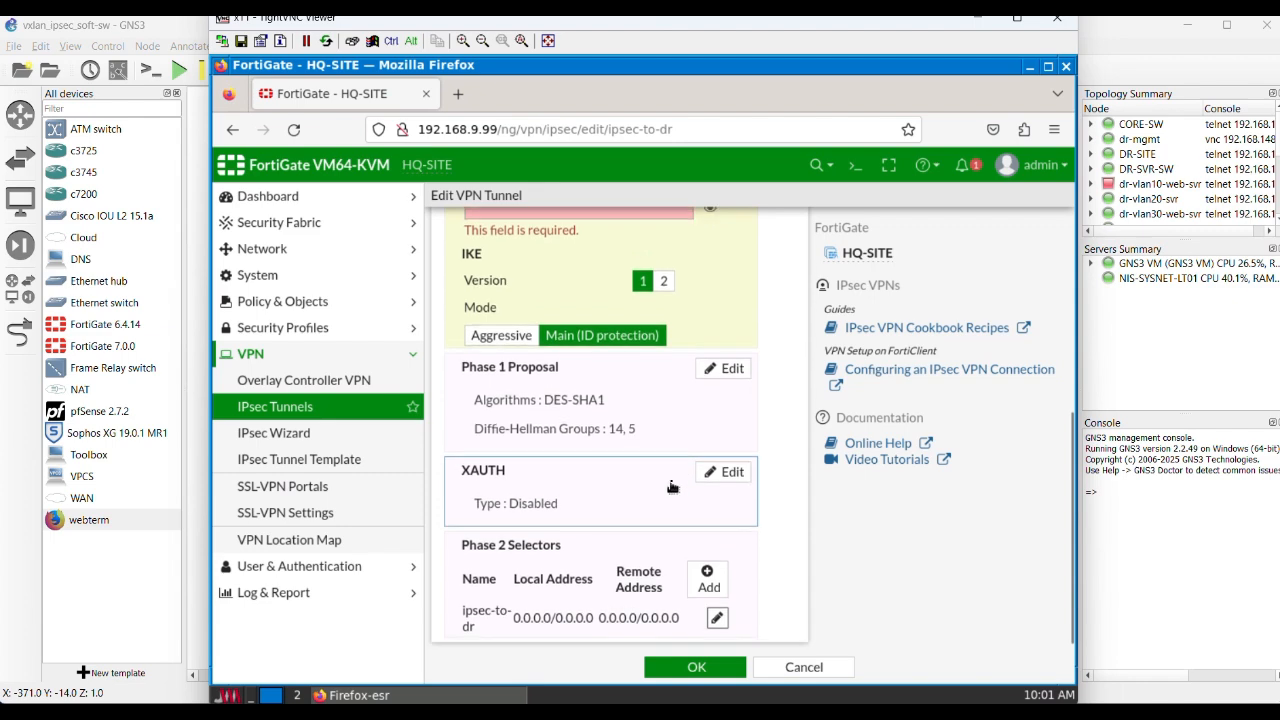
scroll(718, 528, down, 5)
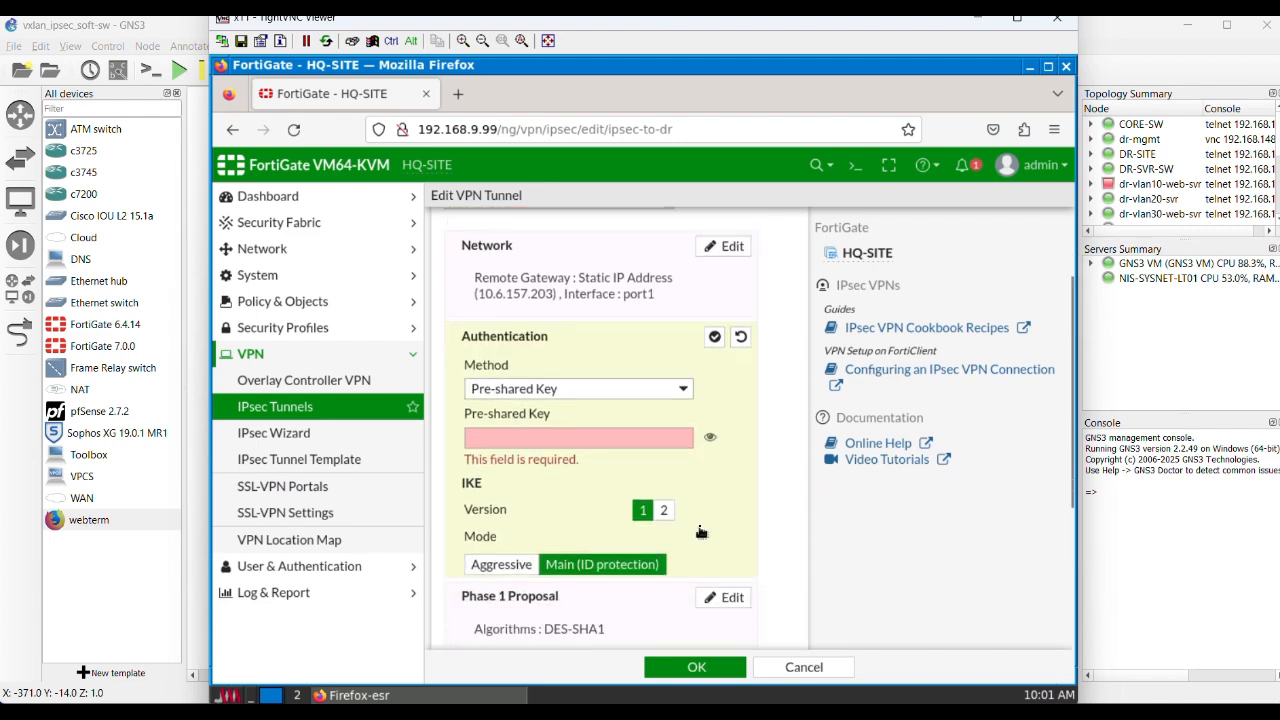
click(796, 669)
click(799, 452)
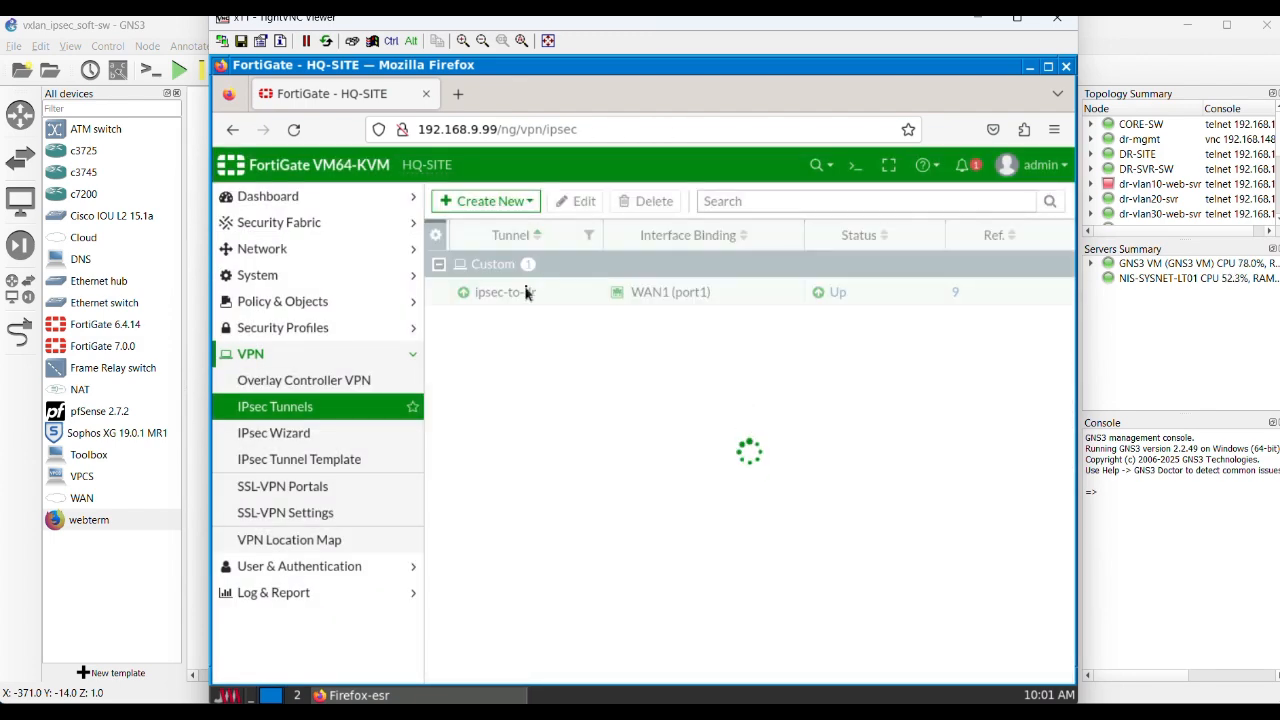
Step: Reopen the ipsec-to-dr tunnel for editing and examine the local and remote addresses of its Phase 2 selector
click(507, 298)
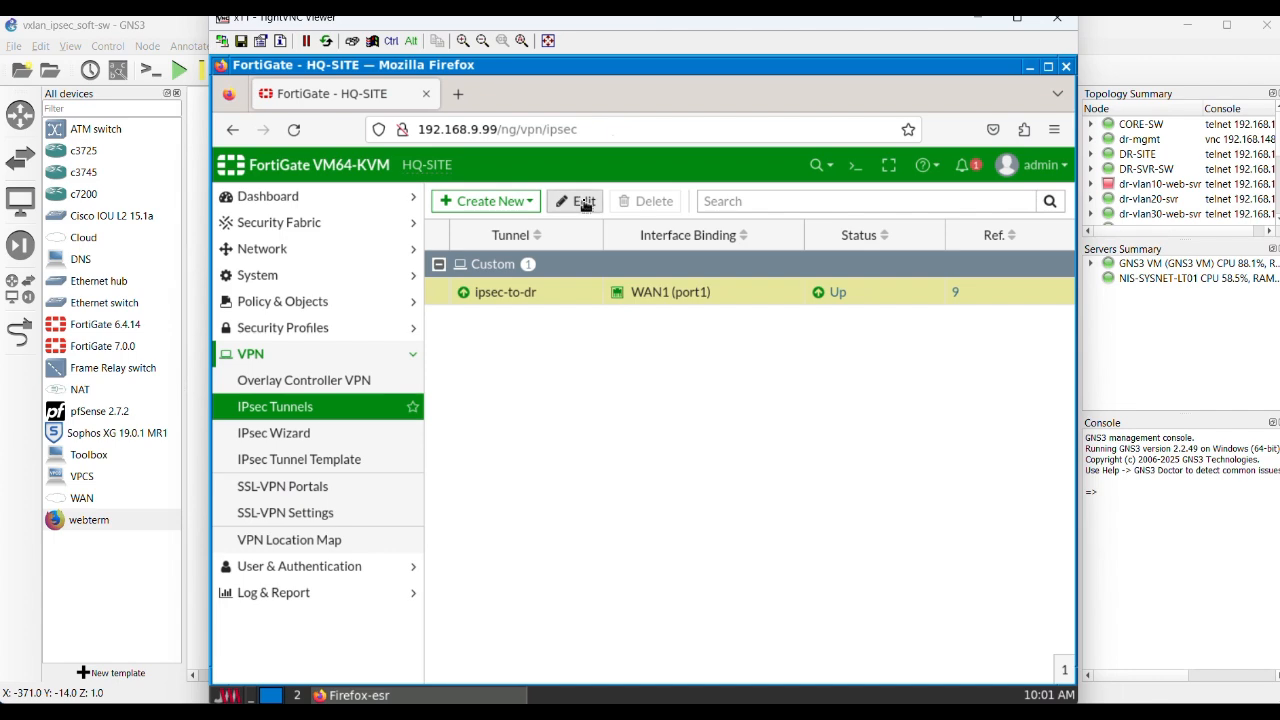
click(578, 202)
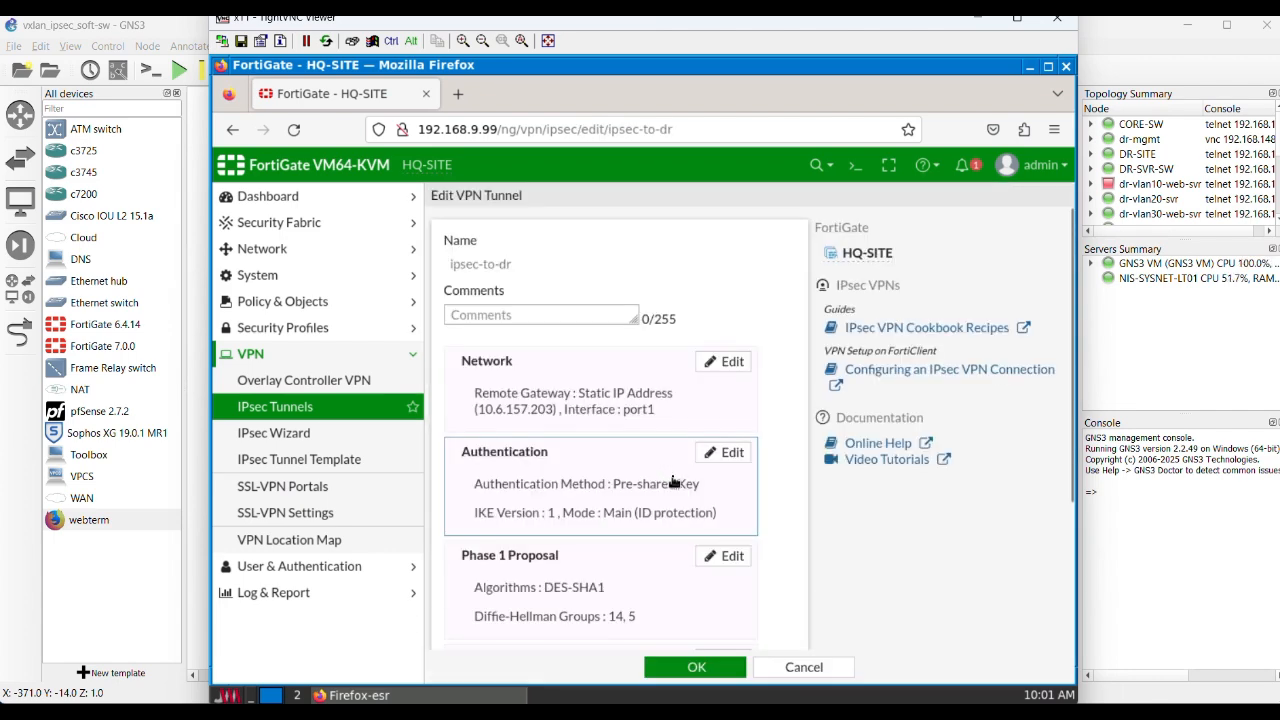
scroll(672, 478, down, 3)
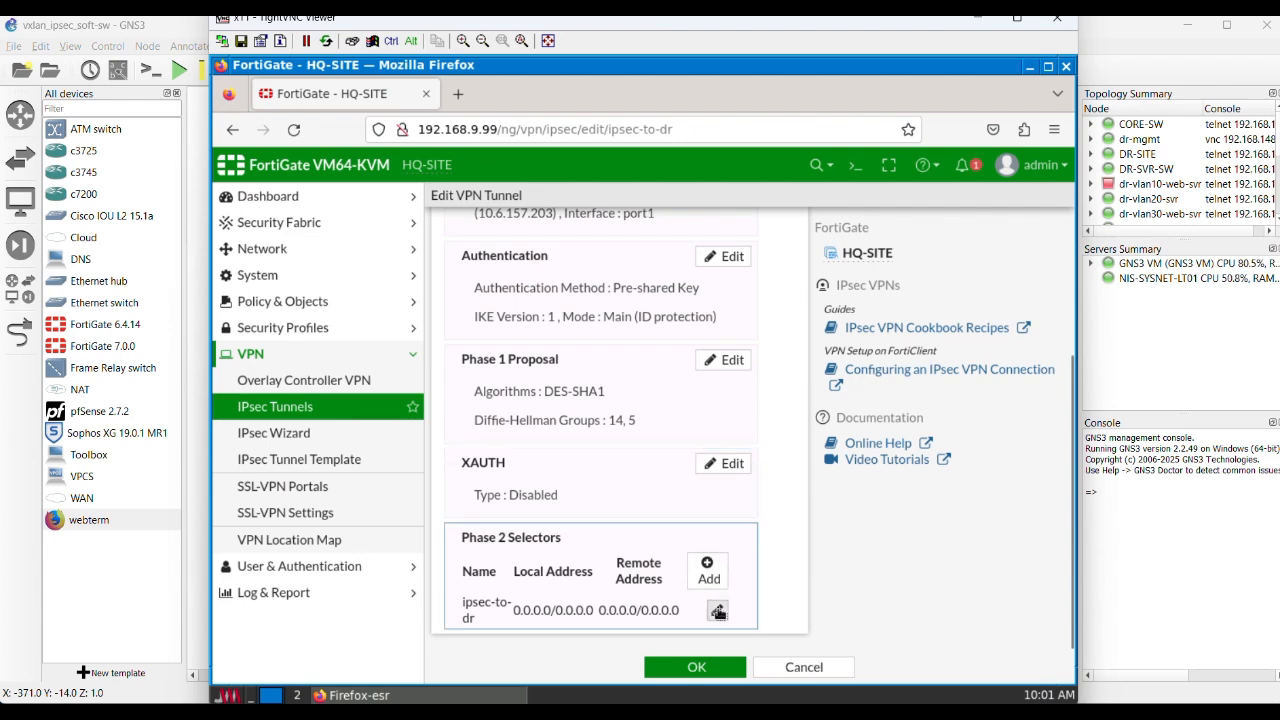
click(718, 610)
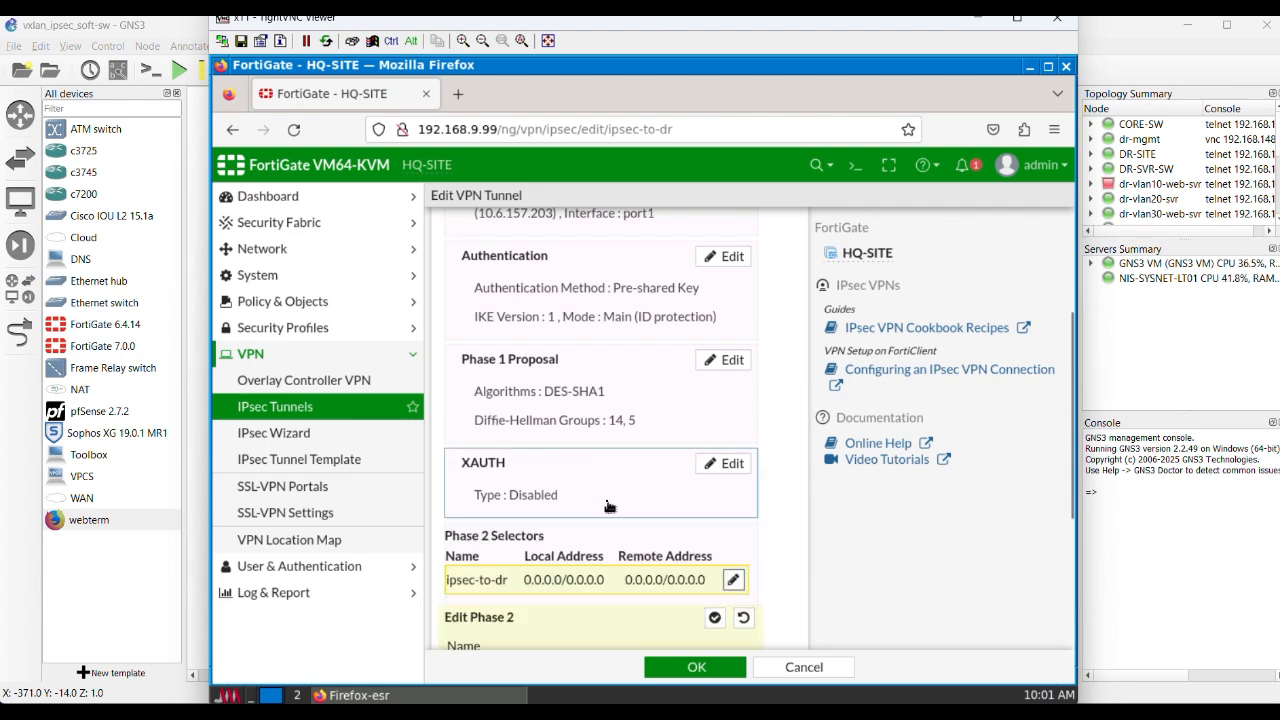
scroll(607, 531, down, 3)
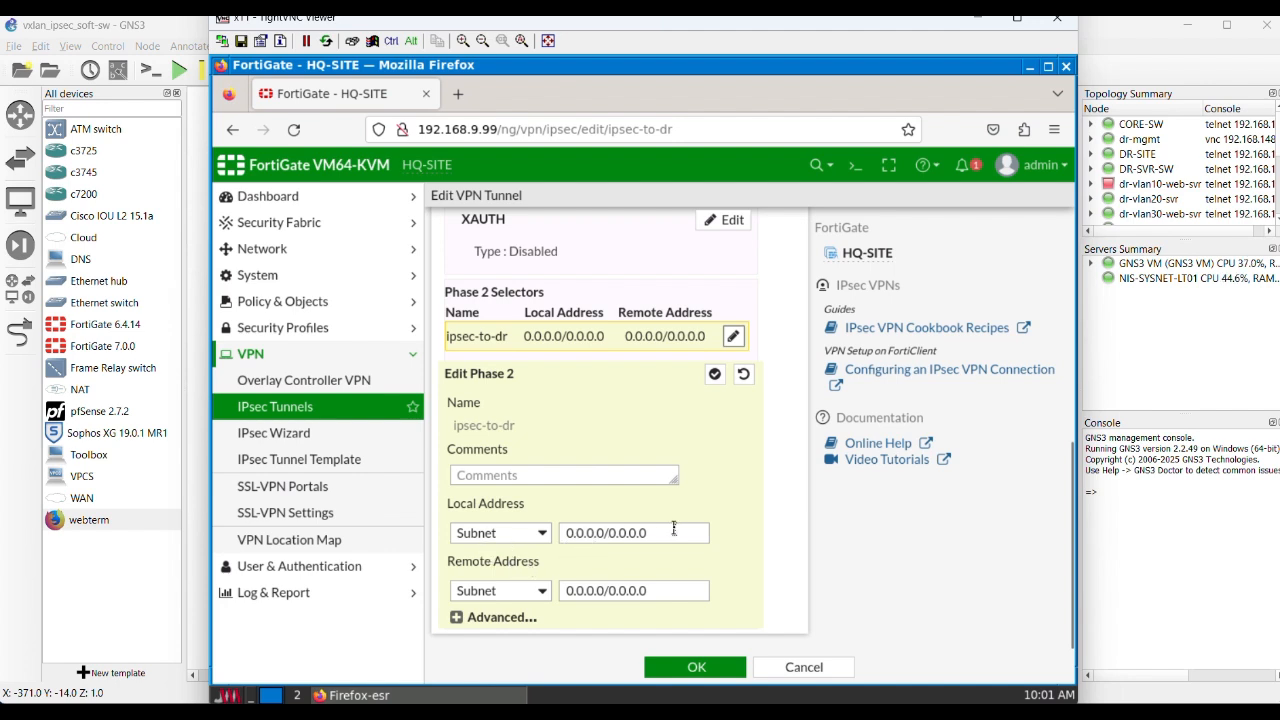
drag(674, 528, 554, 535)
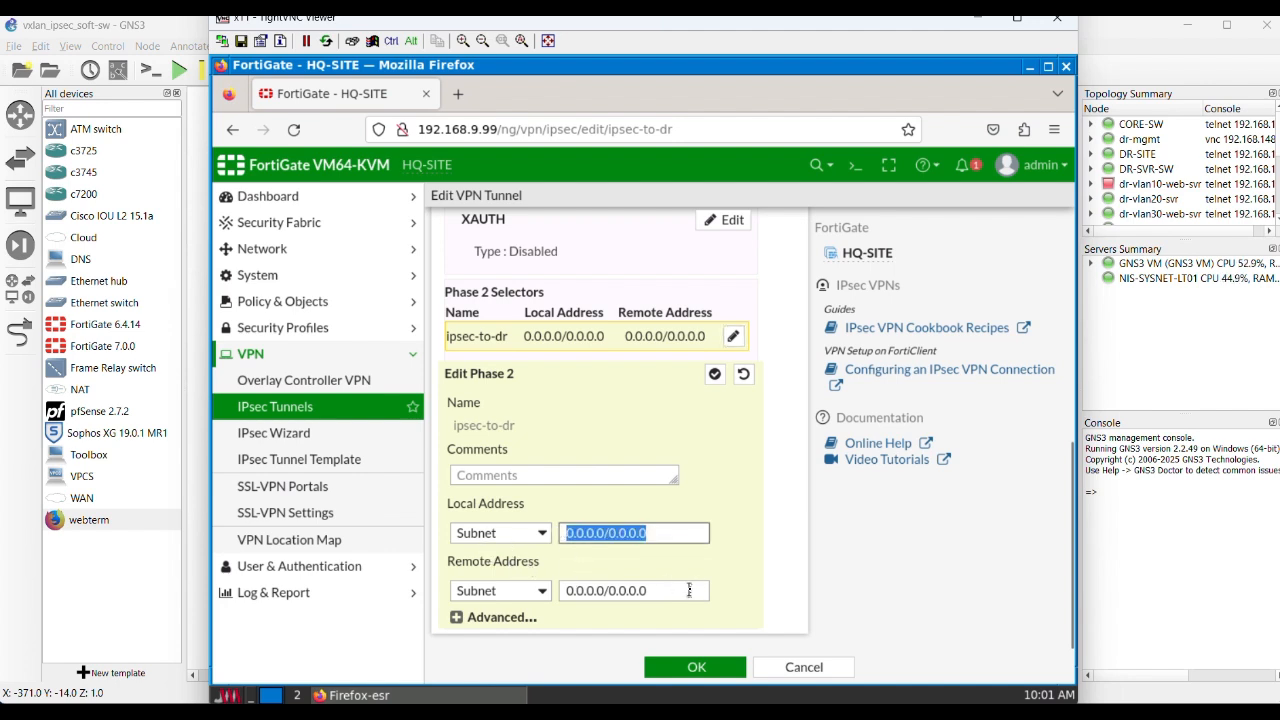
drag(689, 590, 550, 596)
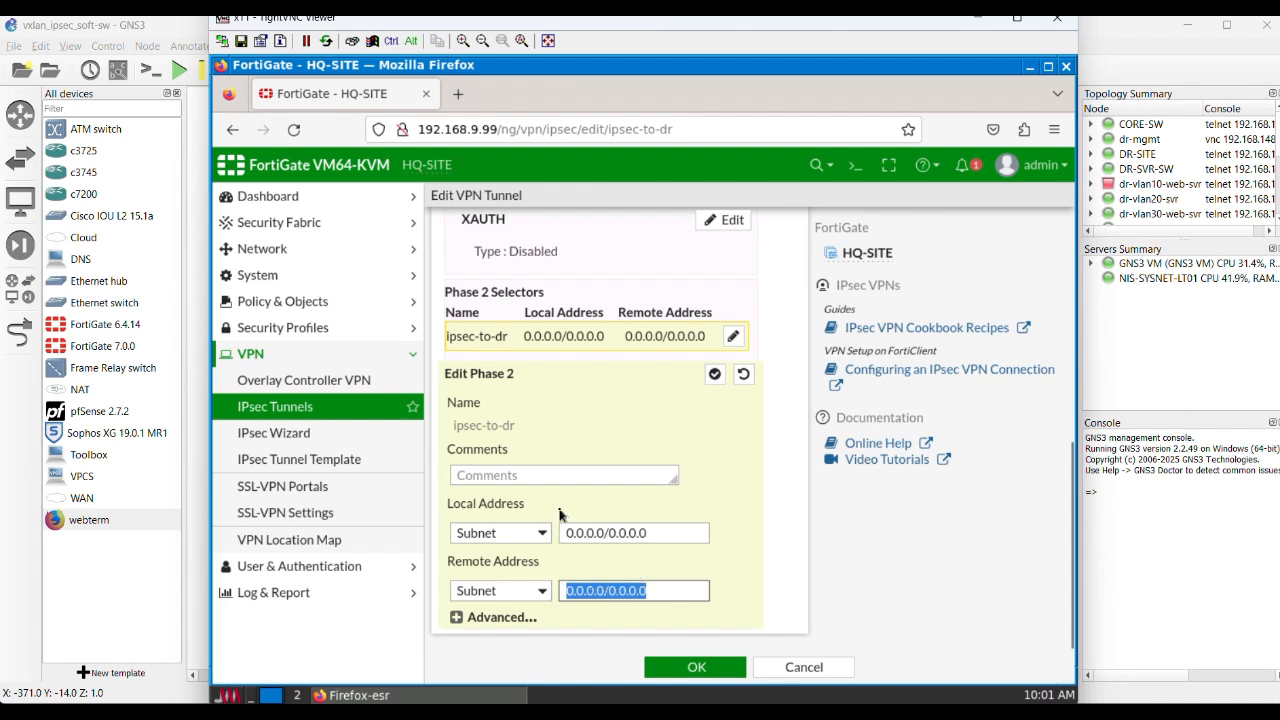
Step: Expand the selector's advanced settings, examine the Phase 2 proposal, Diffie-Hellman groups, auto-negotiation and key lifetime, and leave the tunnel without saving
click(456, 618)
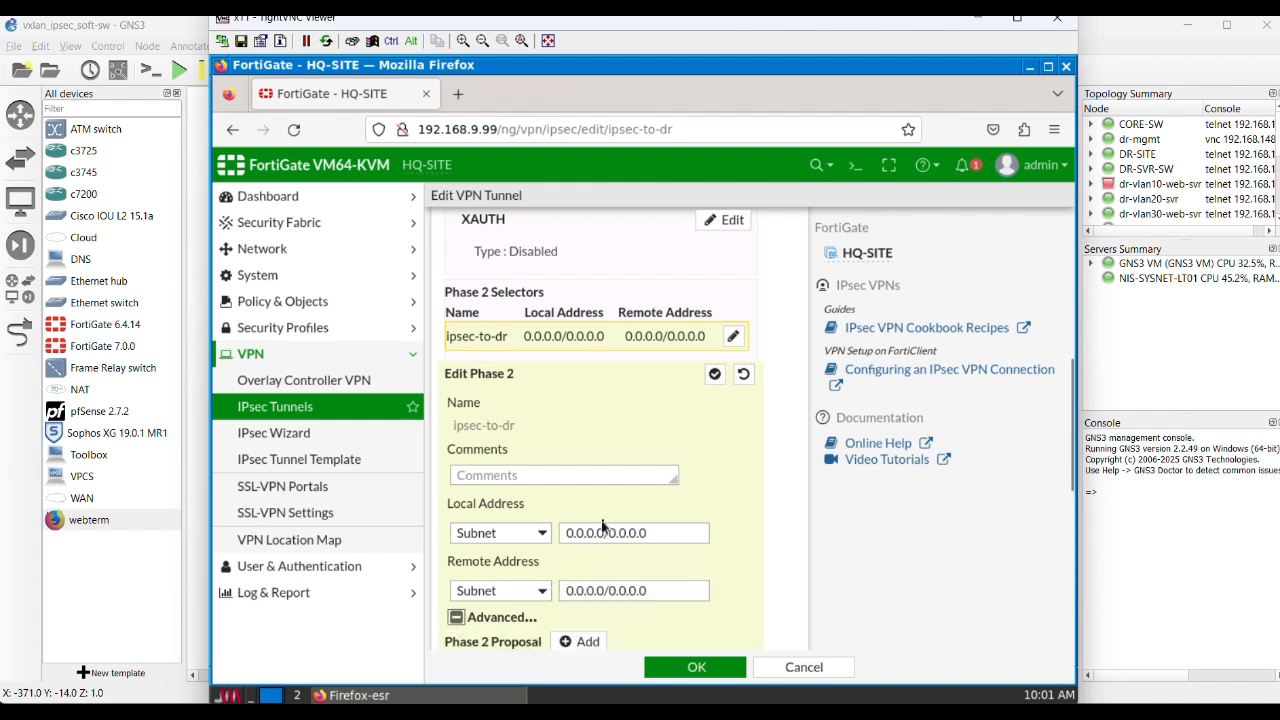
scroll(585, 532, down, 3)
scroll(583, 532, down, 3)
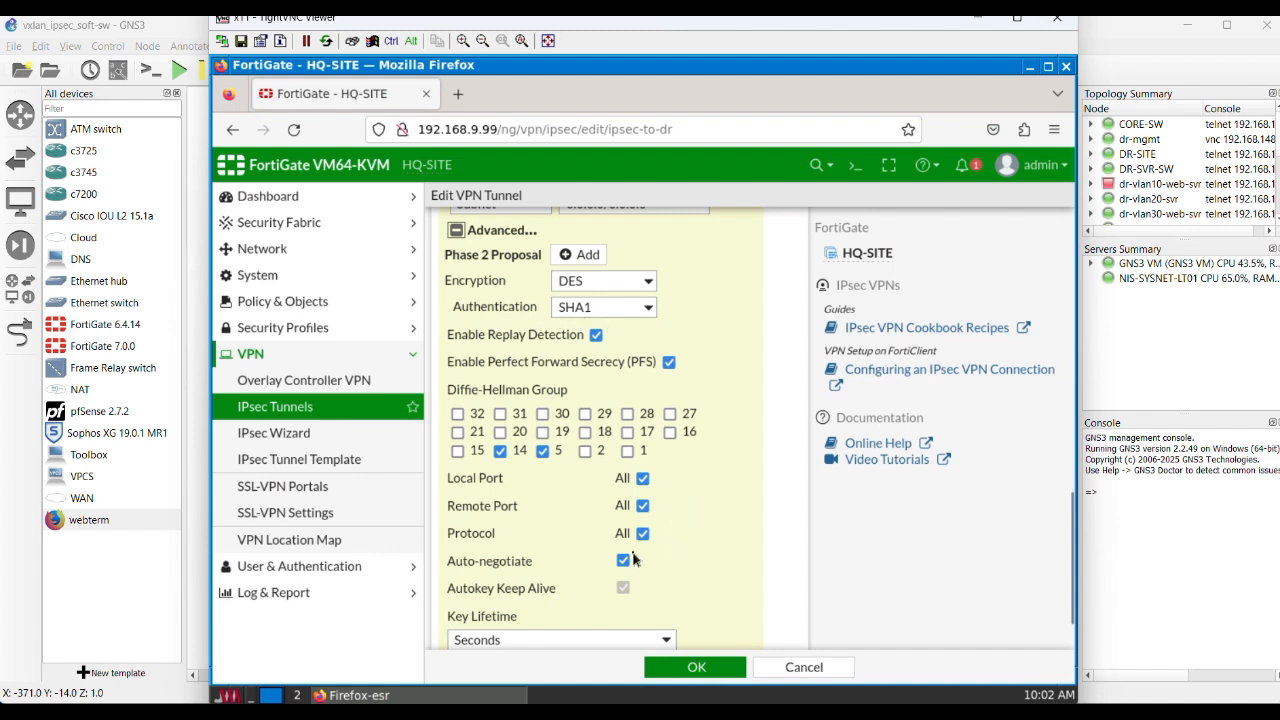
scroll(690, 578, down, 1)
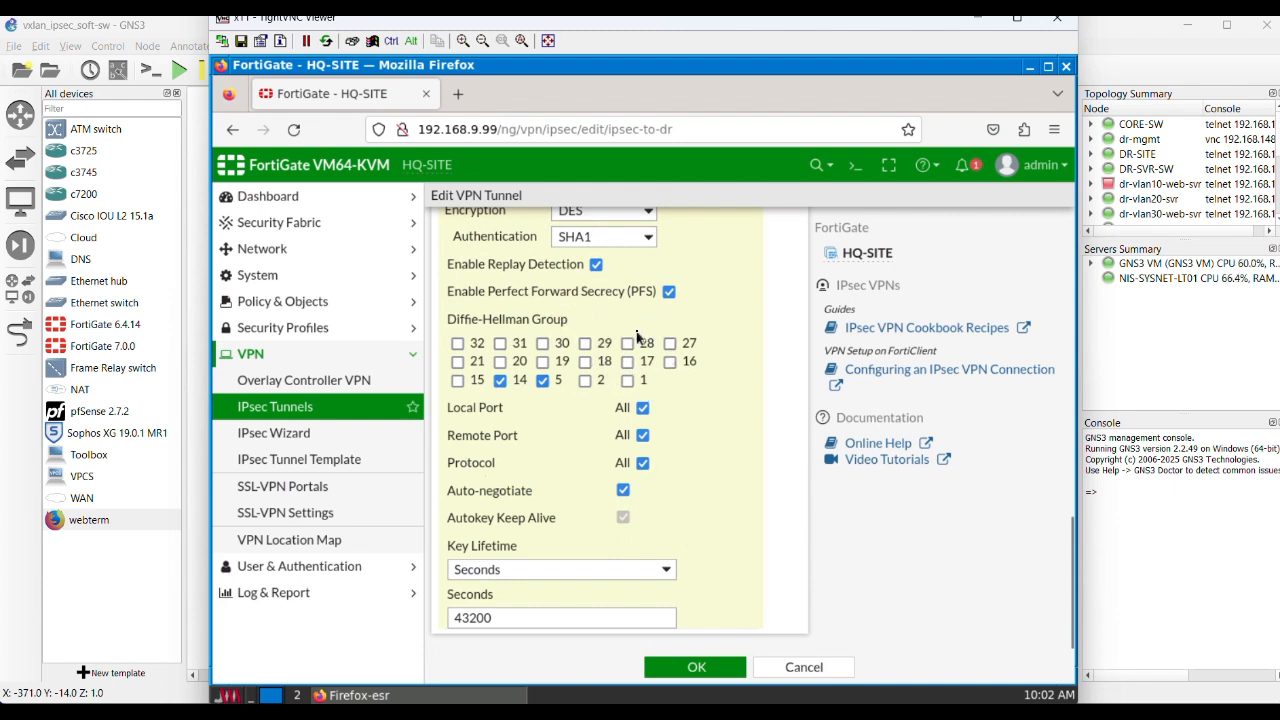
scroll(572, 387, up, 5)
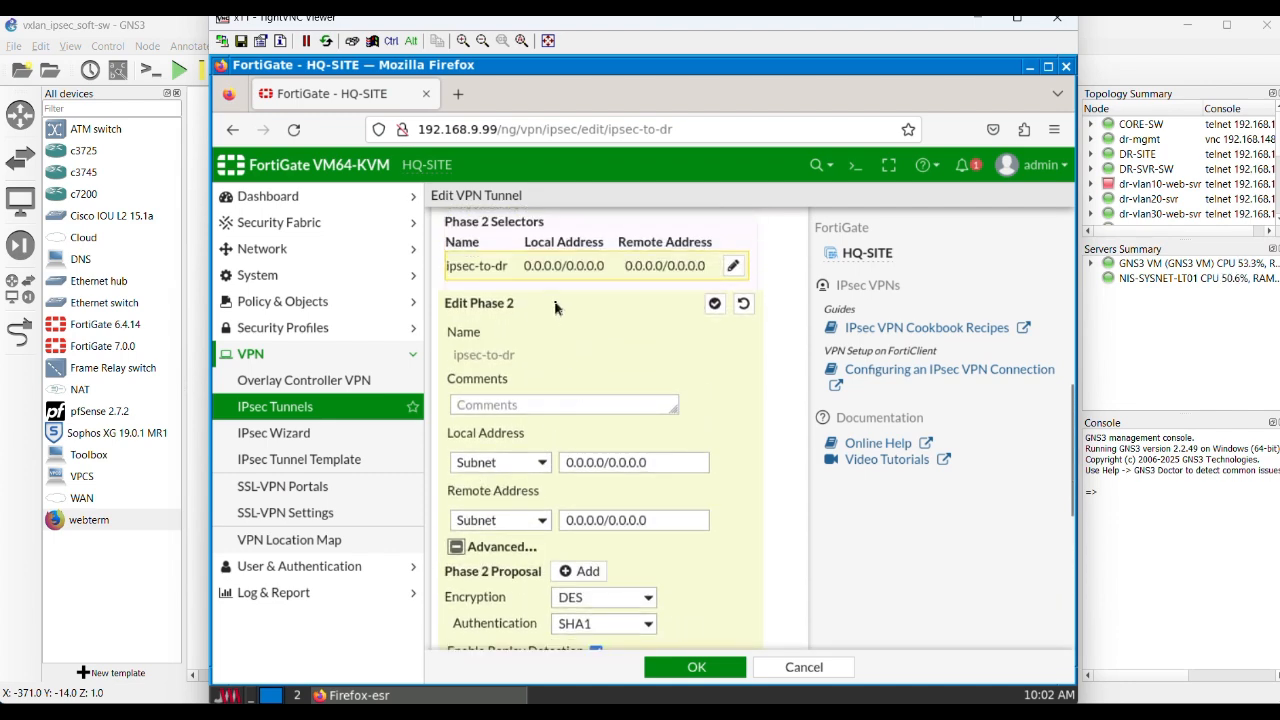
scroll(581, 407, up, 5)
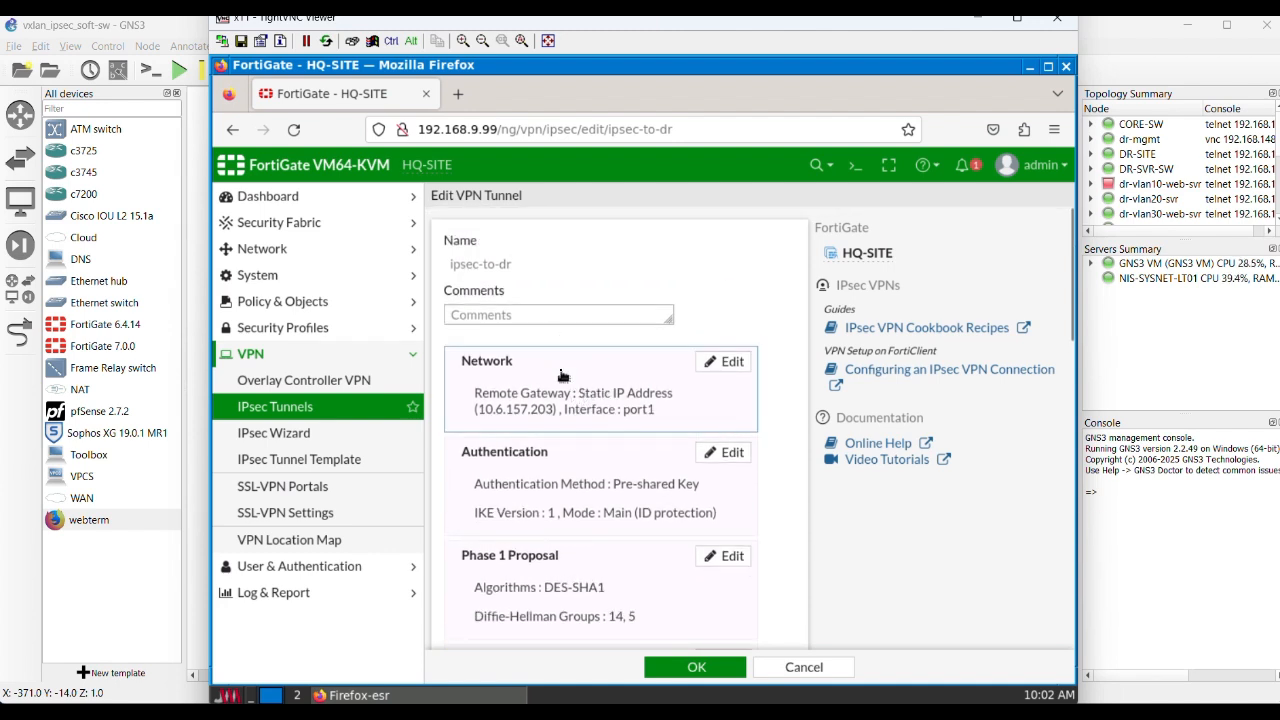
scroll(564, 396, down, 5)
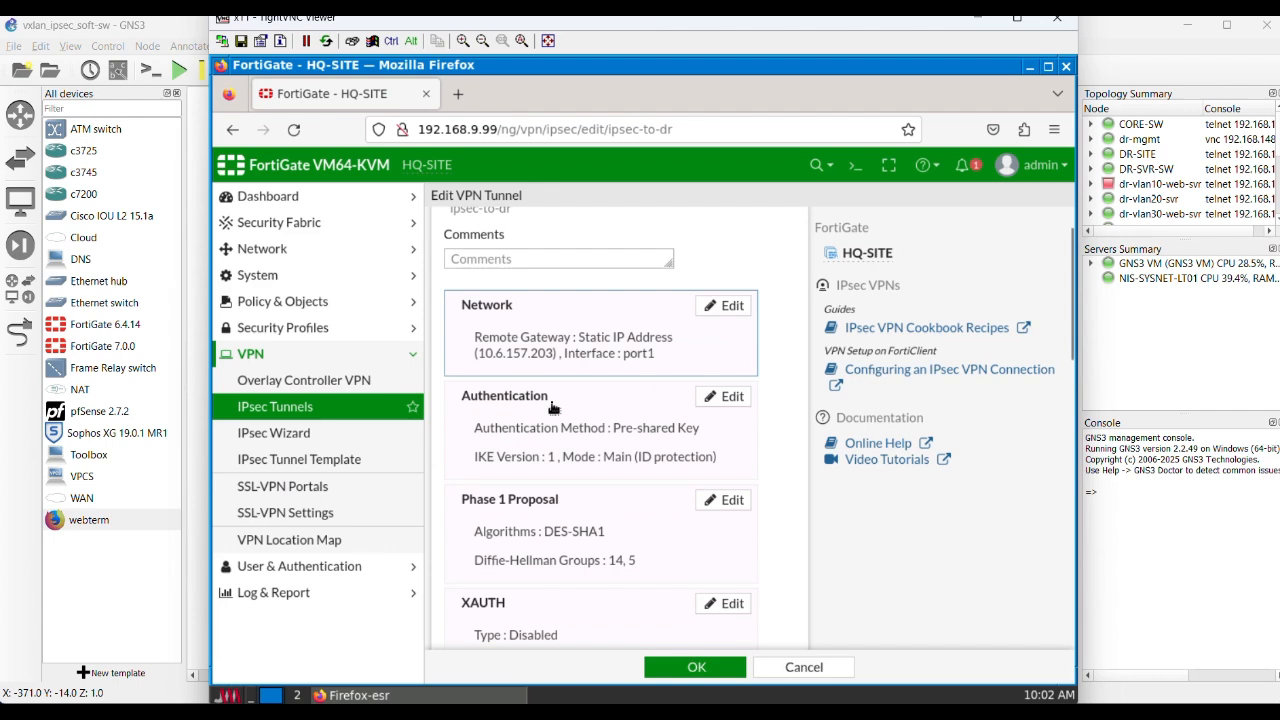
click(784, 669)
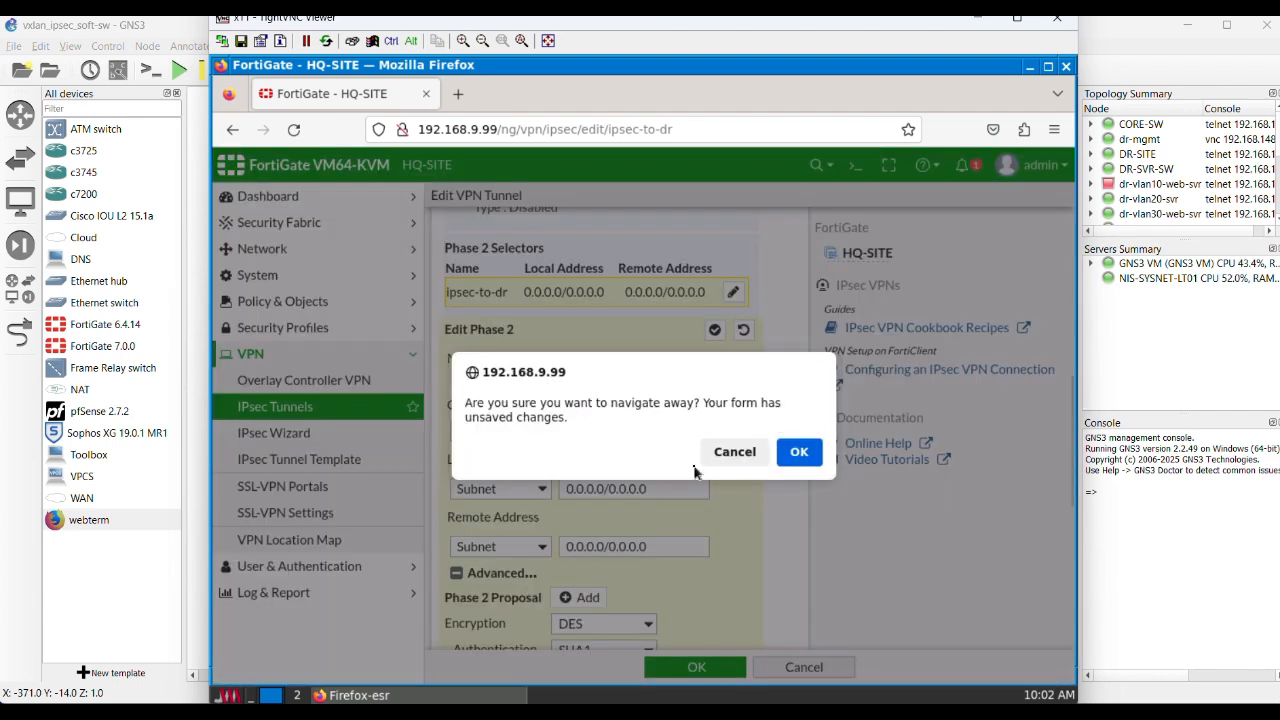
click(800, 453)
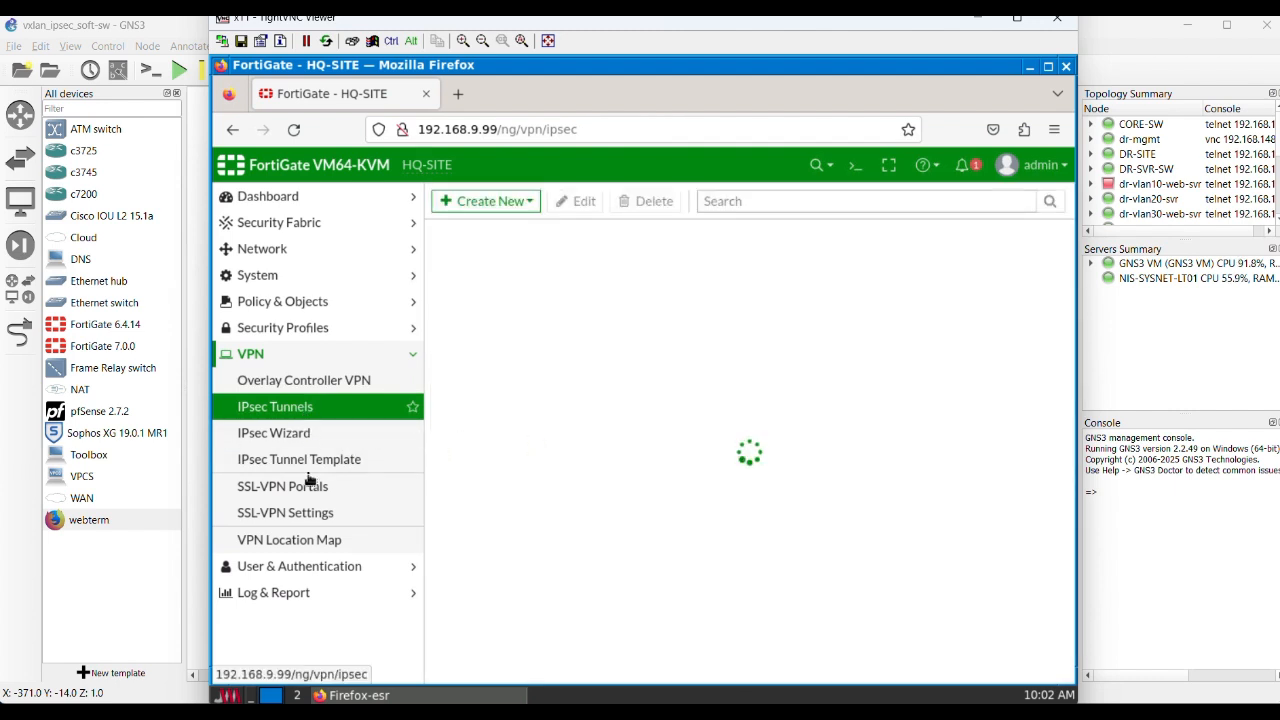
Step: Open the network interface list, expand port9 to examine its VLAN subinterfaces, and select port9.v10
click(255, 248)
click(268, 277)
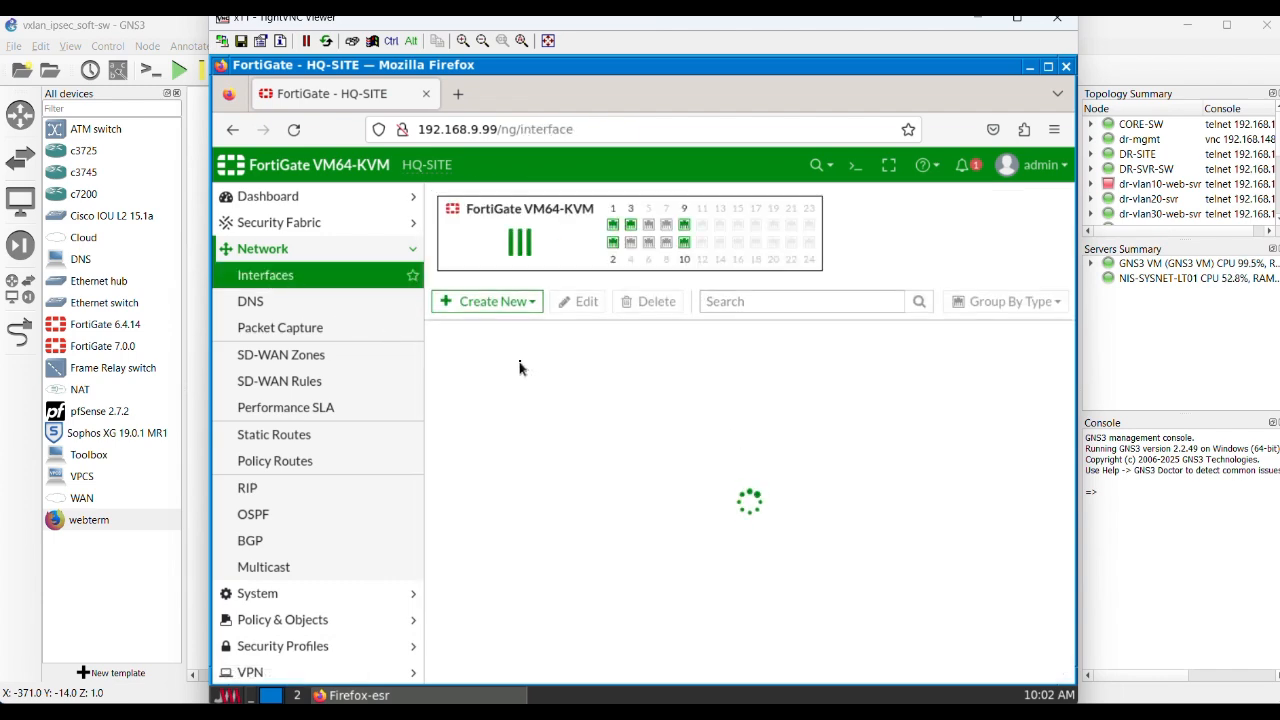
scroll(440, 410, down, 3)
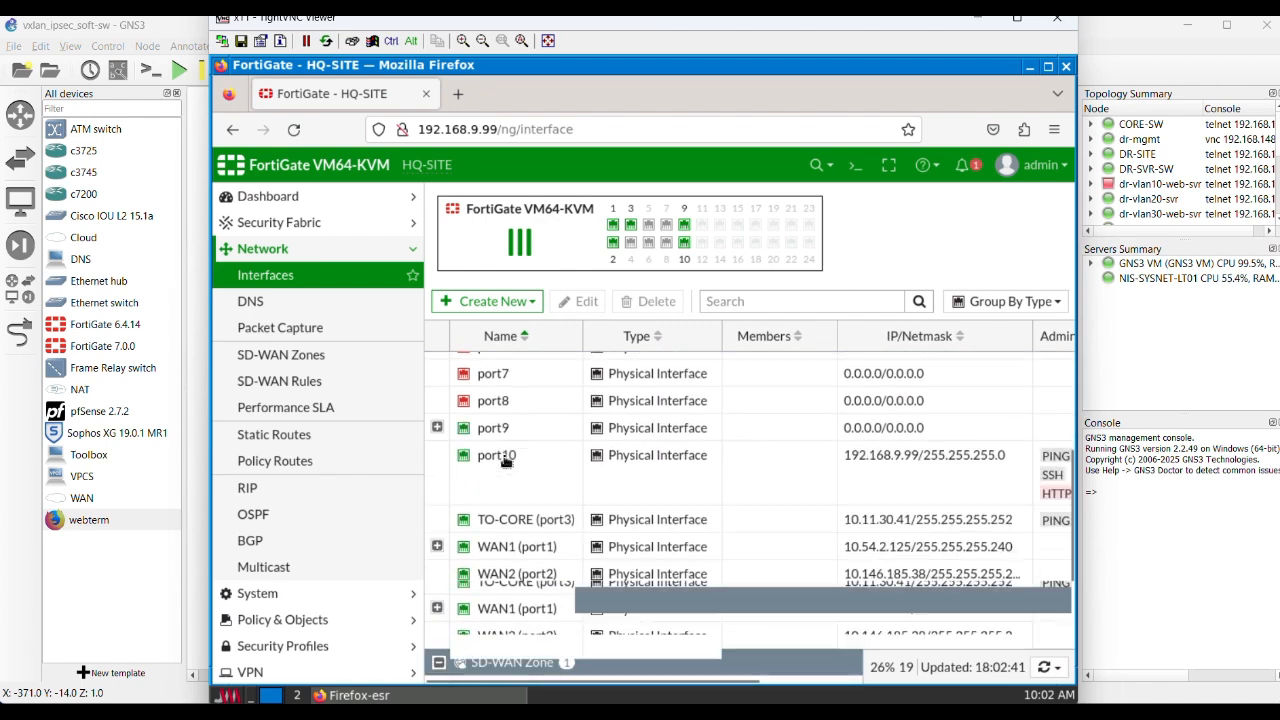
click(437, 410)
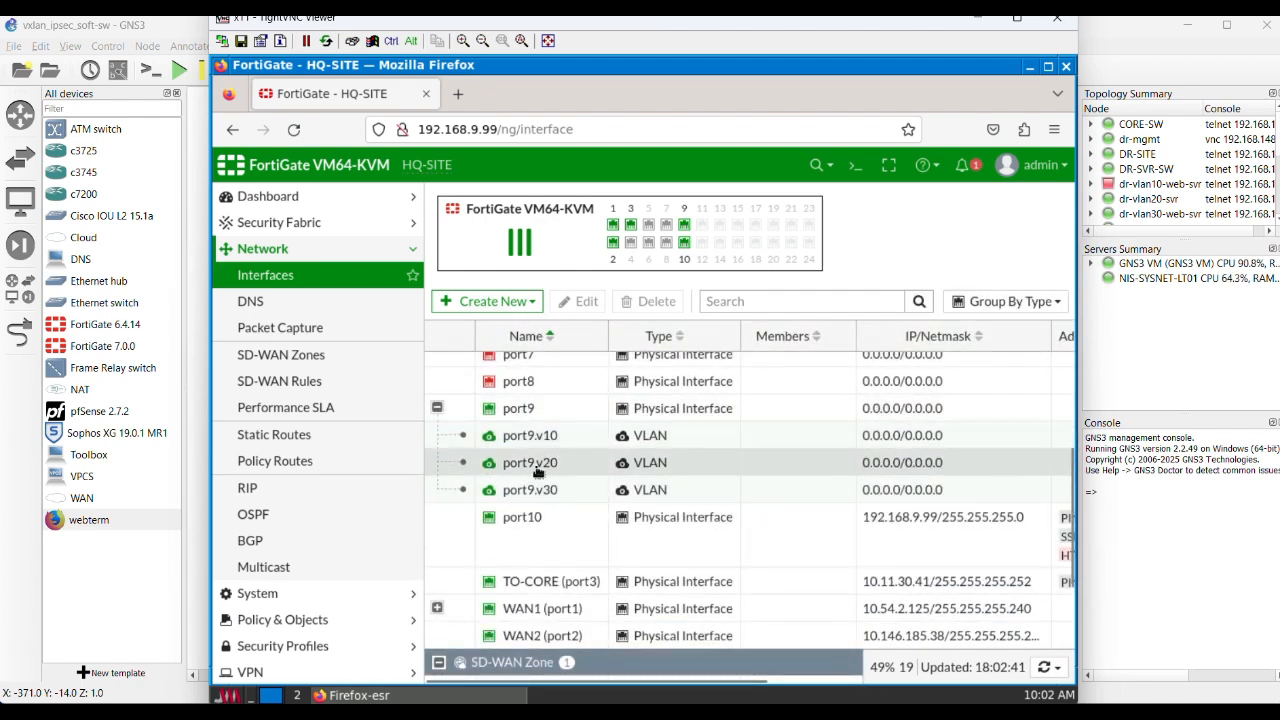
mouse_move(530, 462)
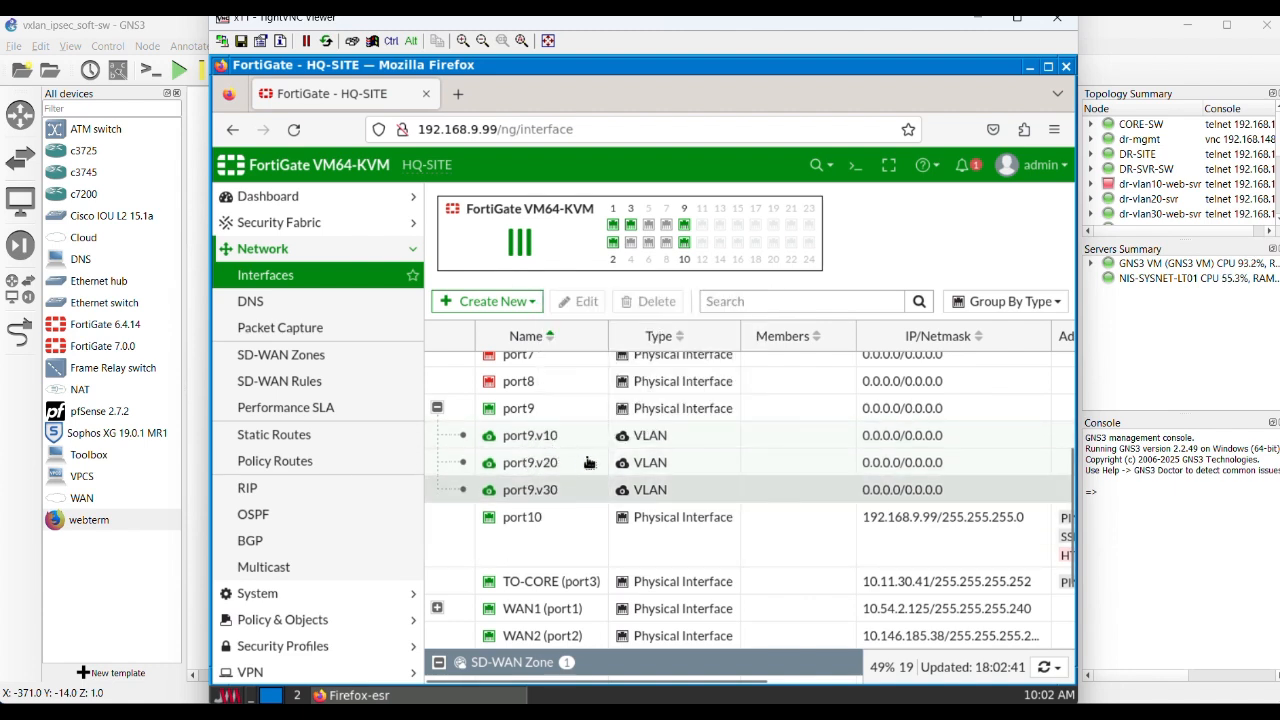
click(589, 447)
click(575, 437)
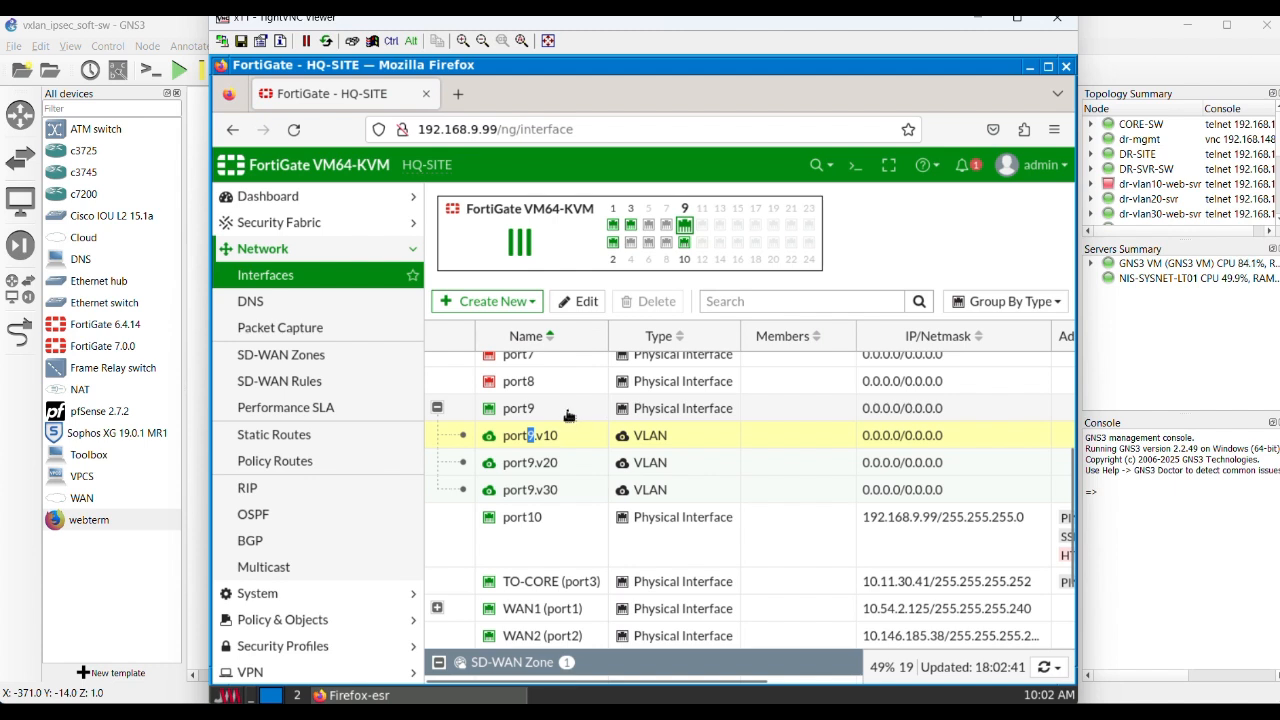
Step: Start a new VLAN interface and name it port9.v40
click(532, 305)
click(503, 327)
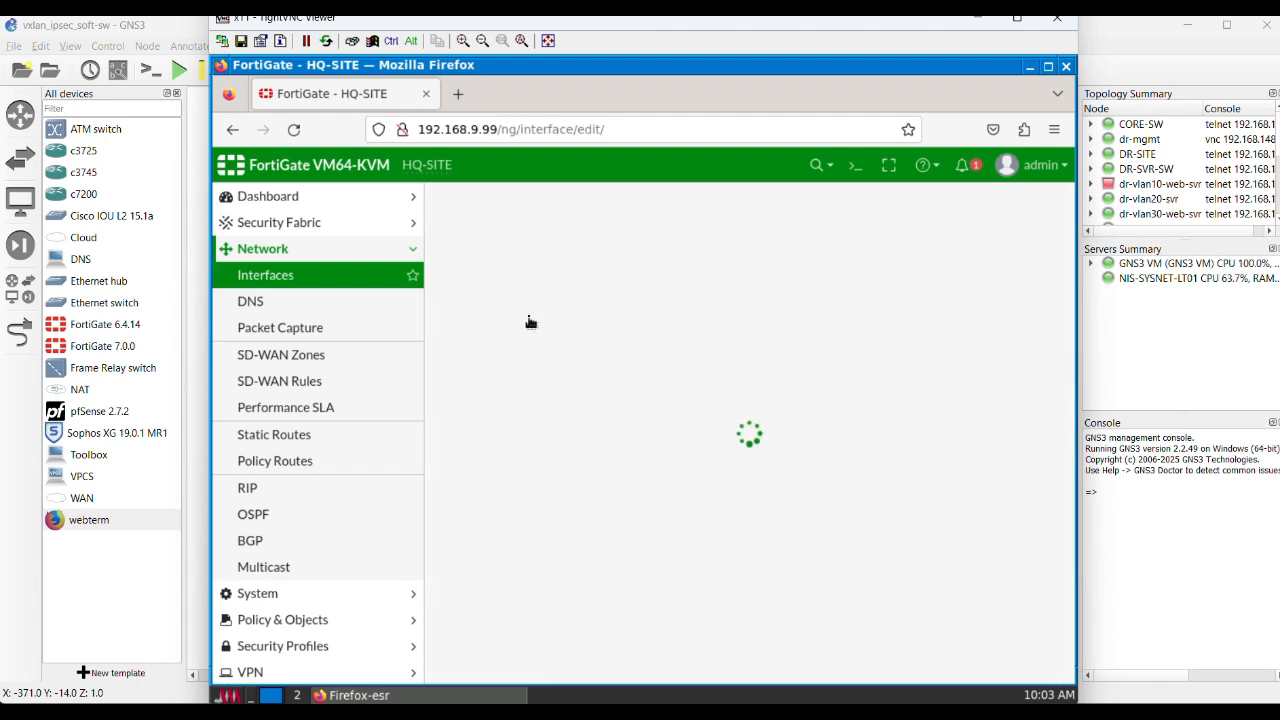
click(558, 236)
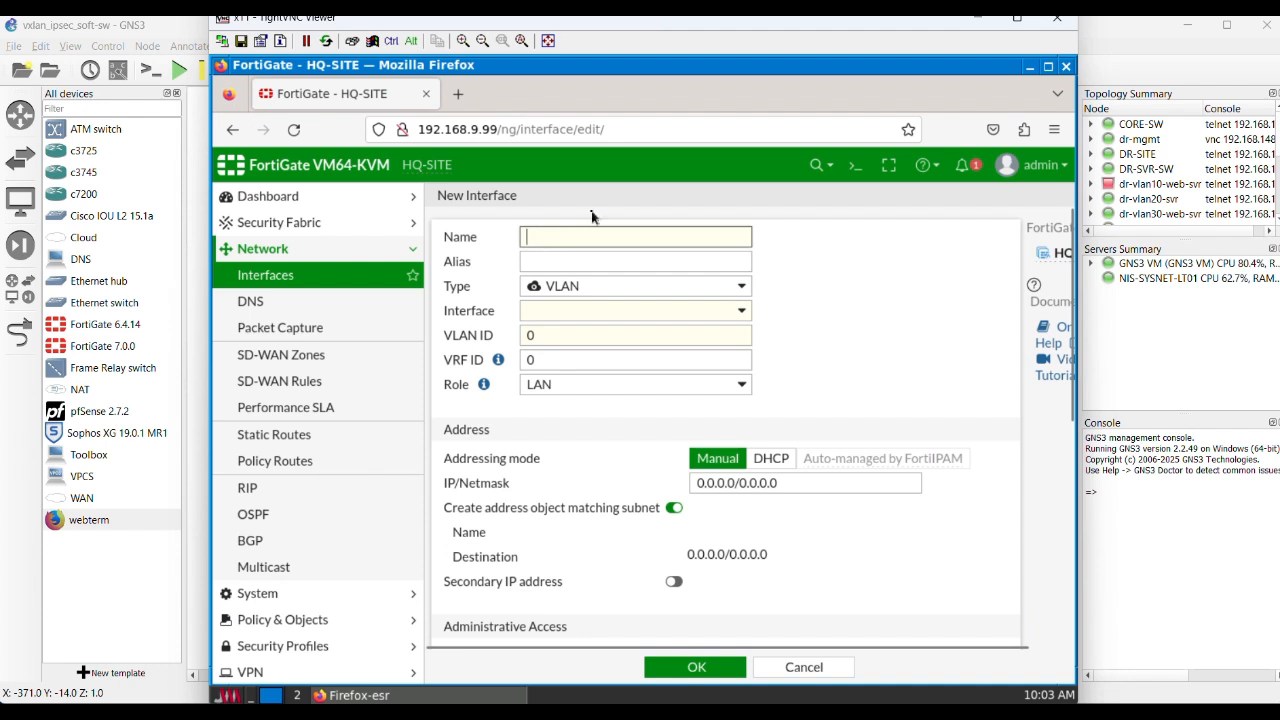
text(port)
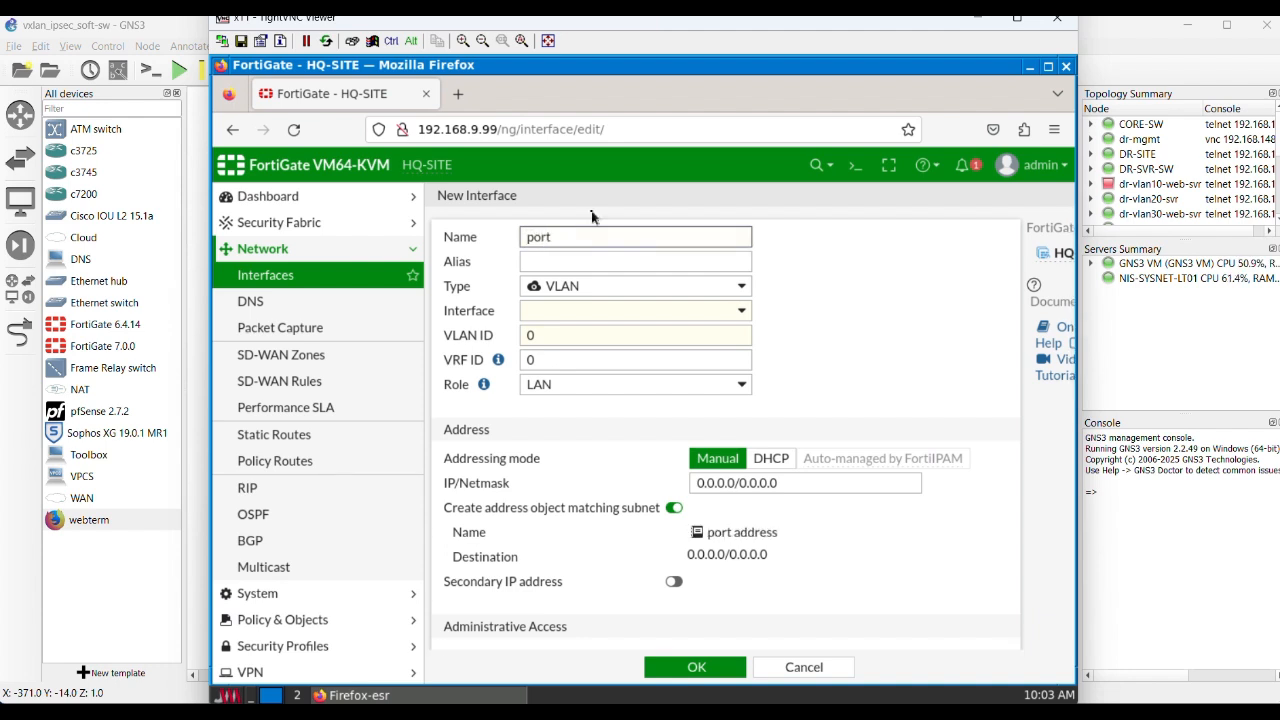
text(9.vl)
text(40)
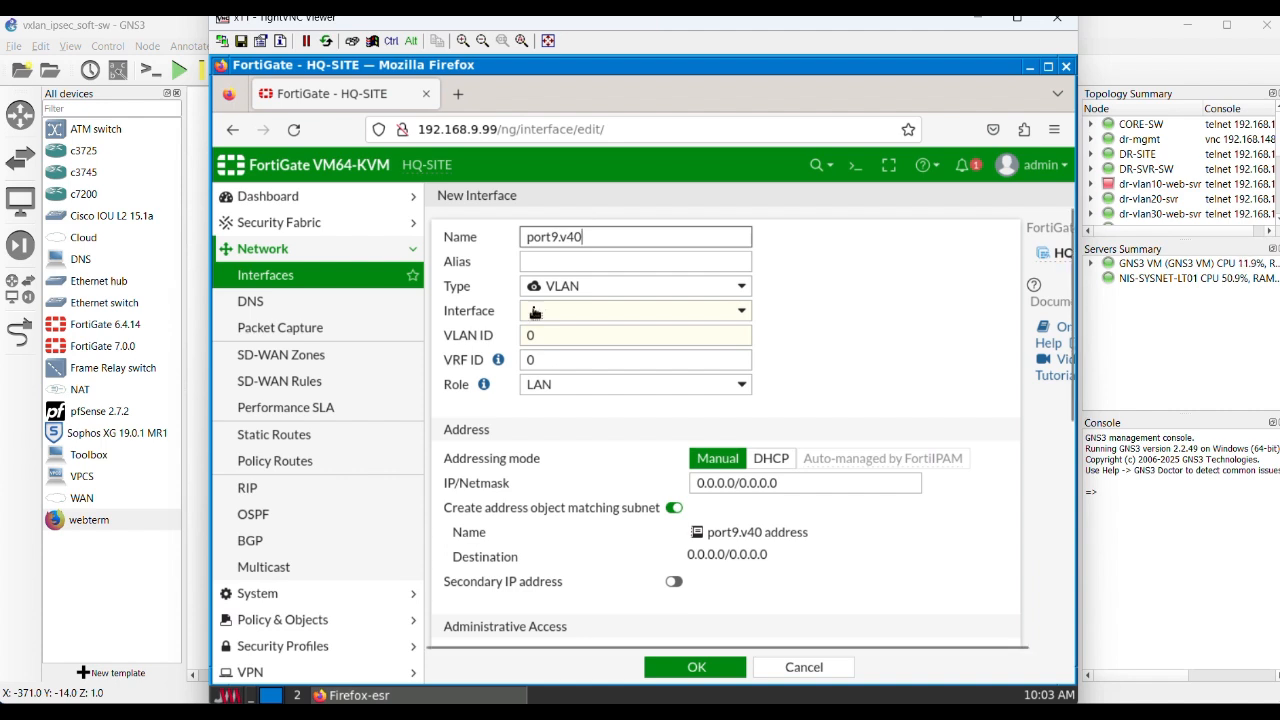
Step: Assign the new VLAN interface to port9 with VLAN ID 40, check its remaining options, and discard it
click(728, 315)
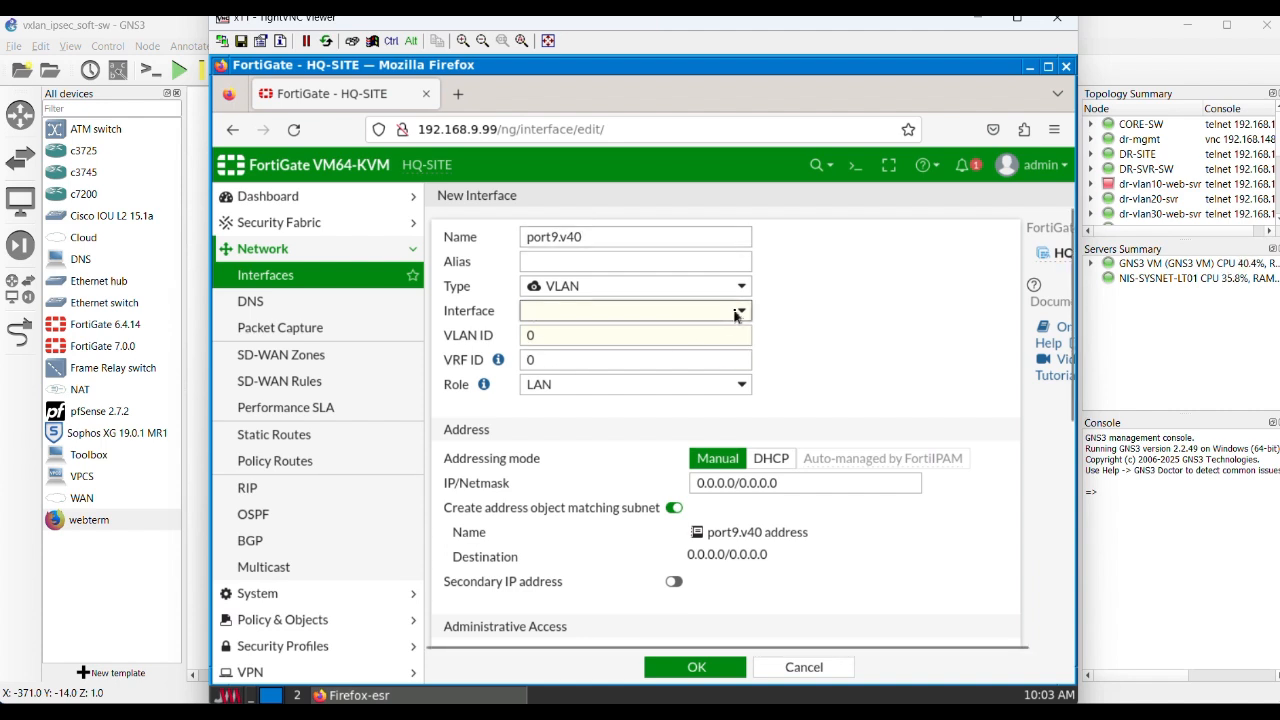
click(570, 425)
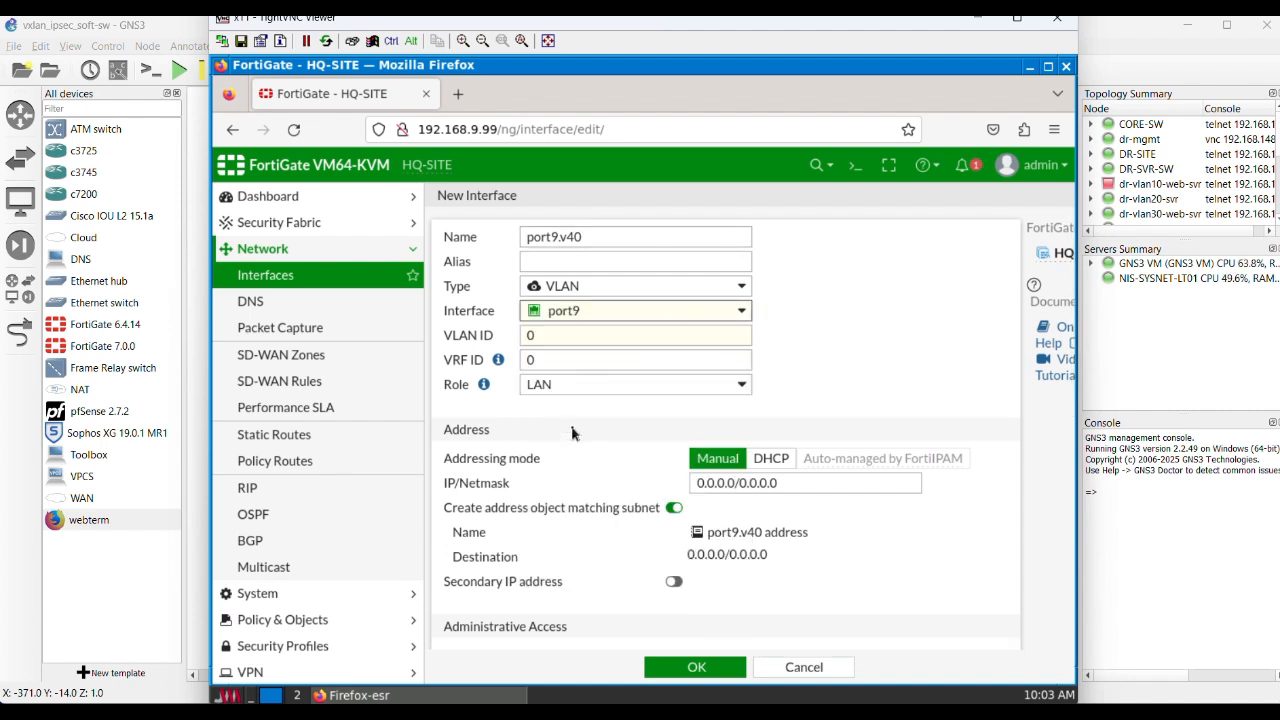
double_click(560, 336)
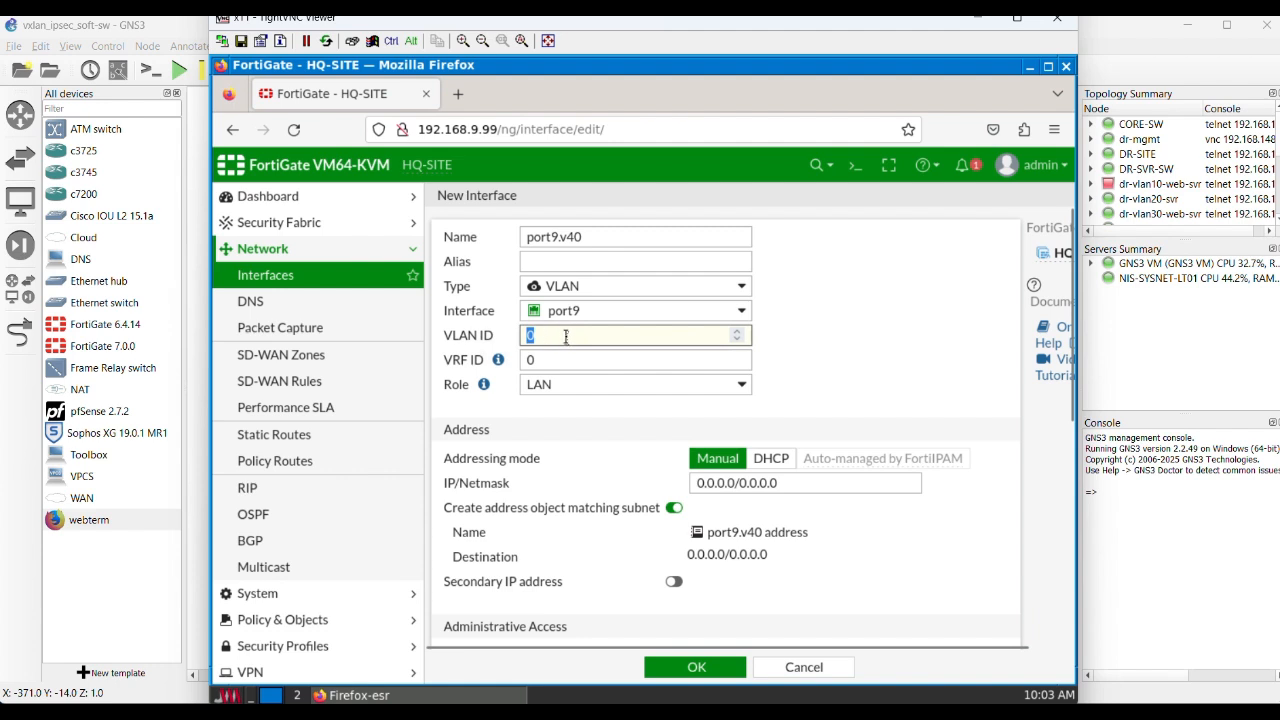
text(40)
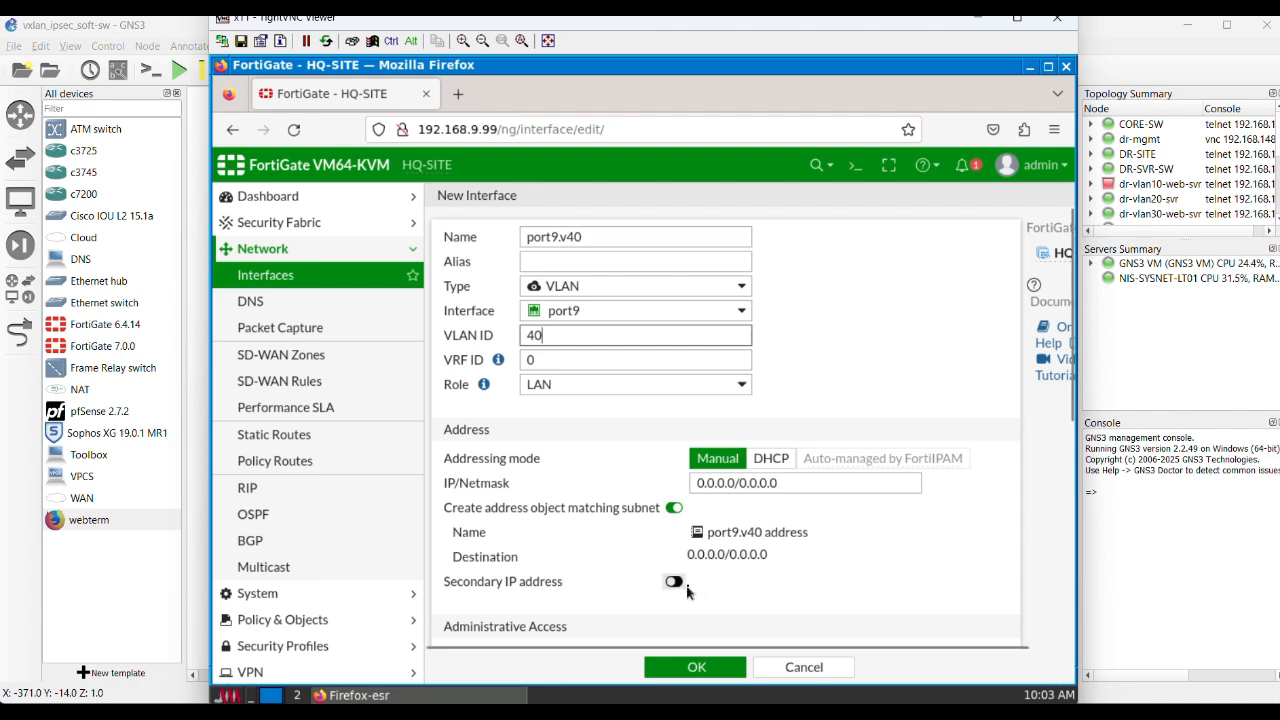
scroll(700, 595, down, 5)
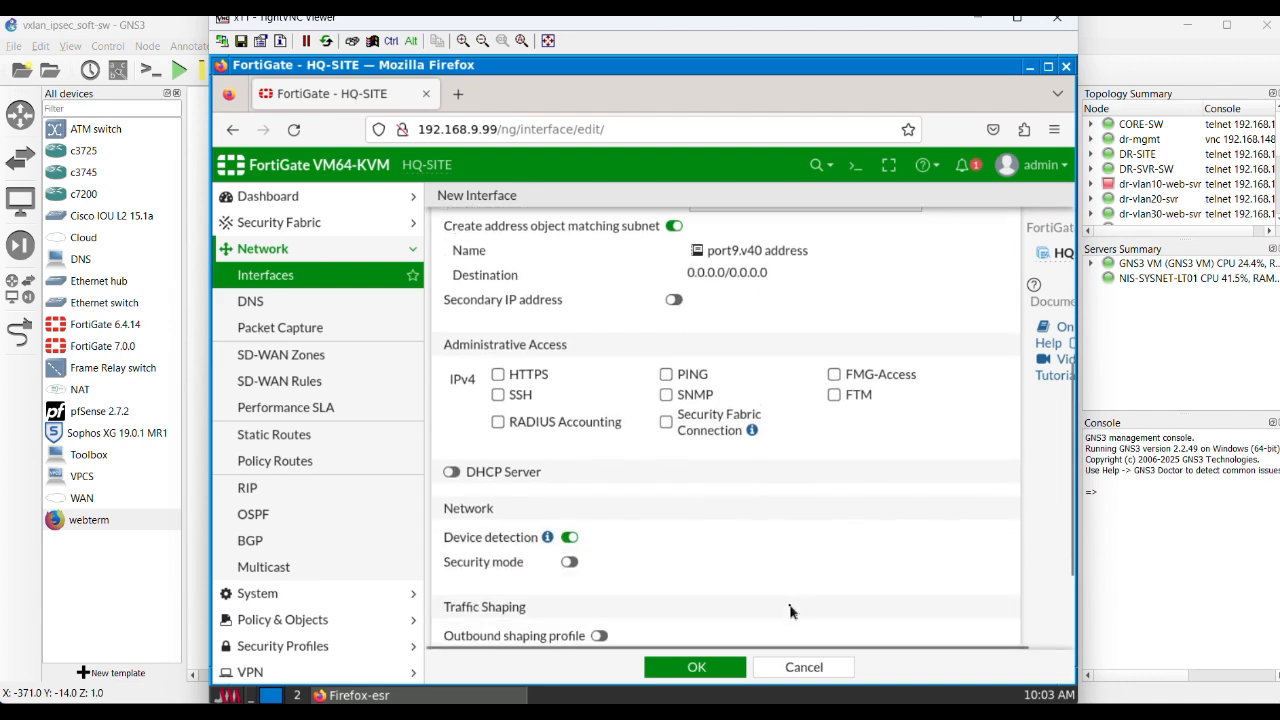
click(816, 672)
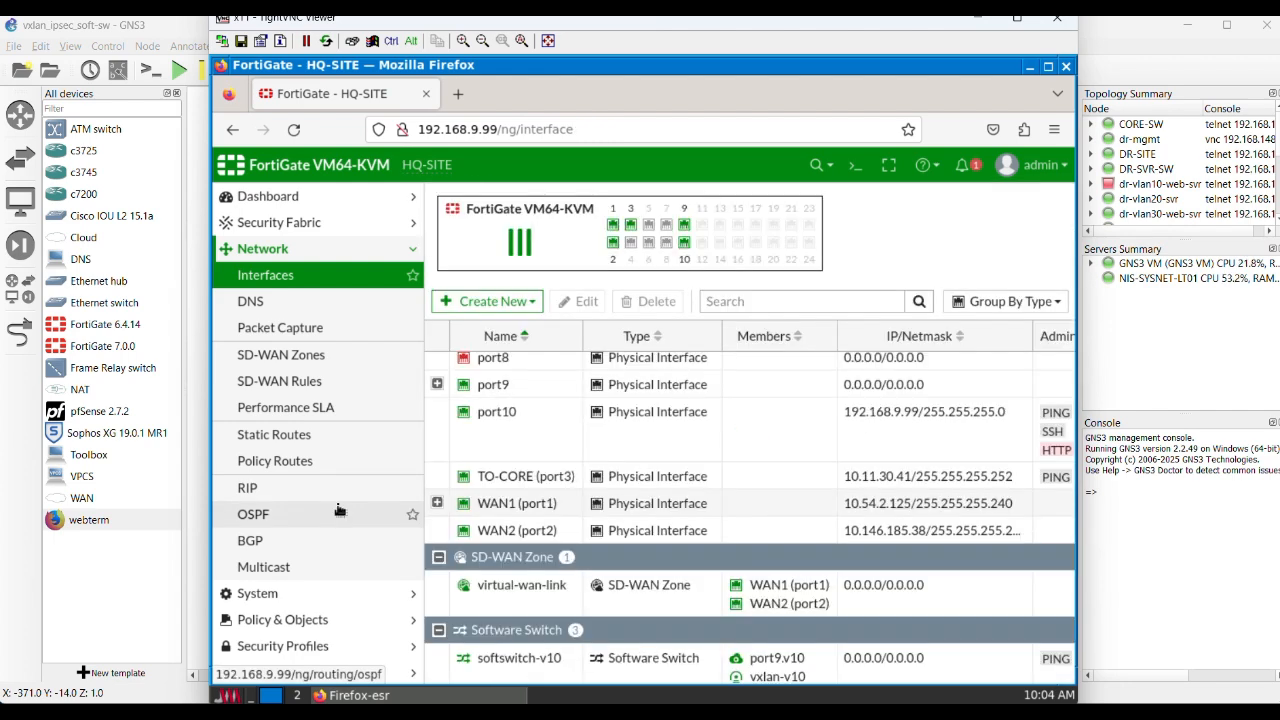
Step: Open the CLI console and list the configured VXLAN device names with "show system vxlan ?"
scroll(625, 515, down, 2)
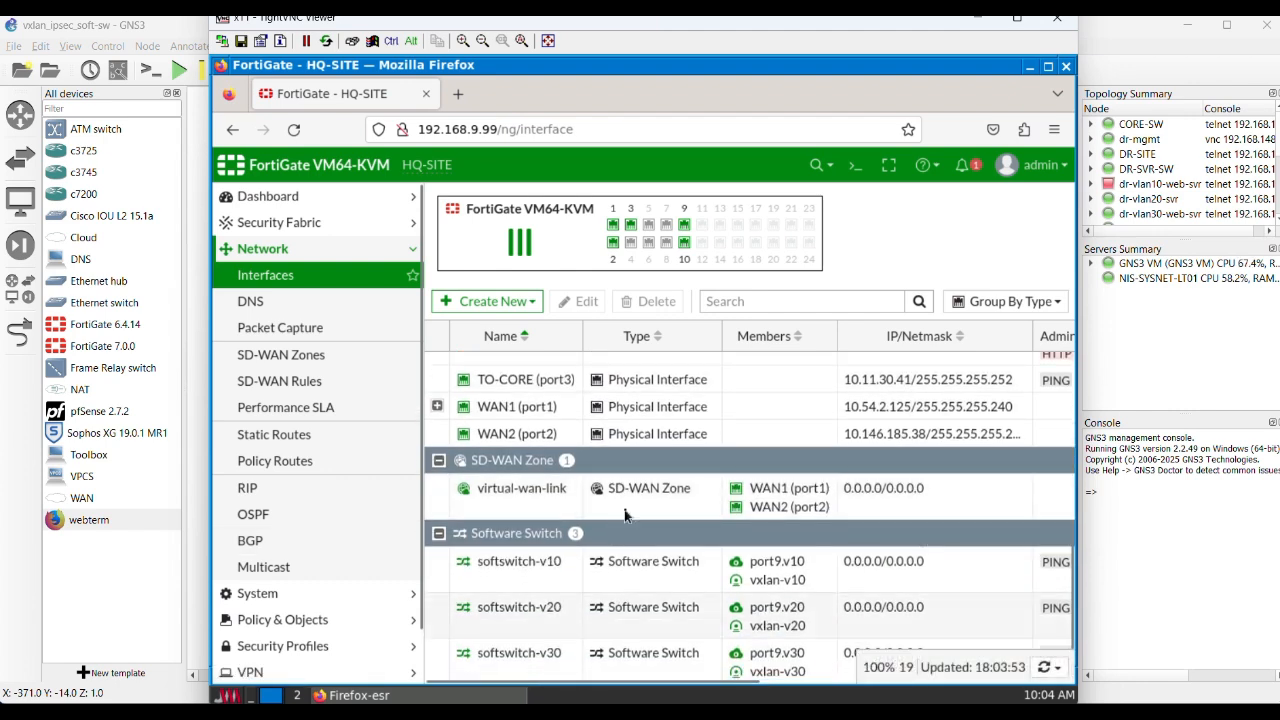
scroll(650, 535, up, 4)
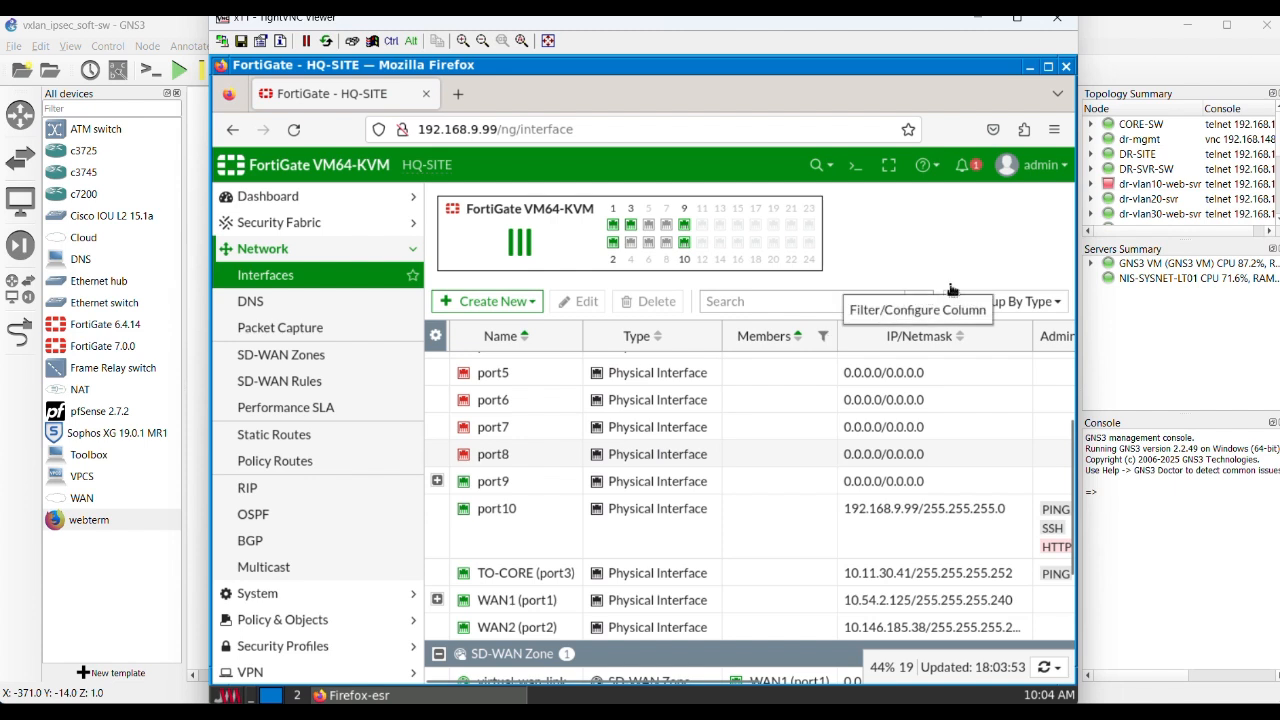
click(855, 172)
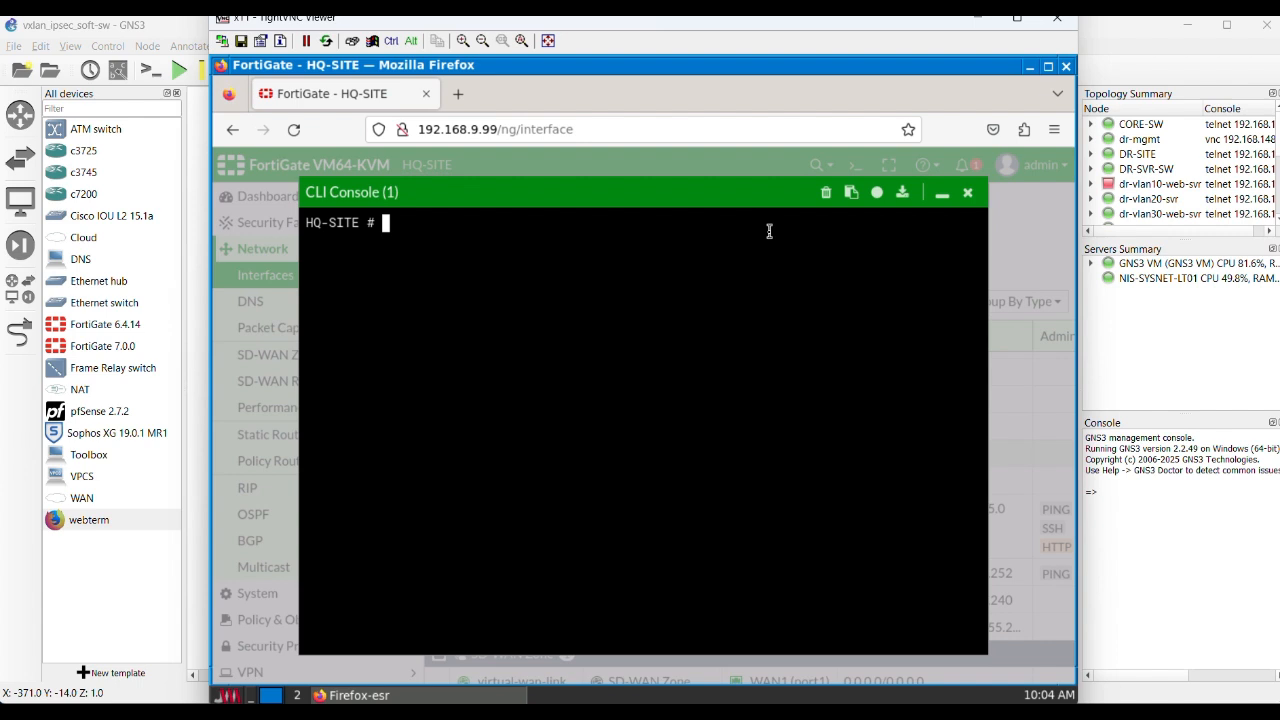
text(show system v)
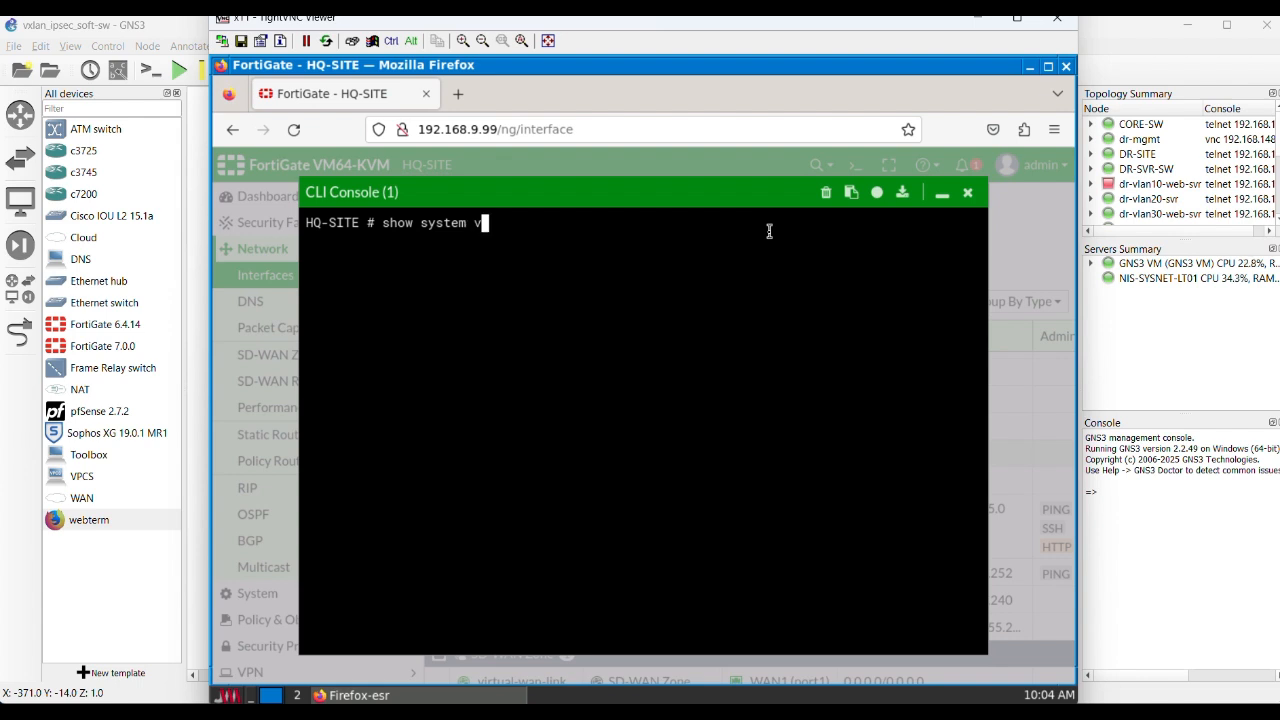
text(xlan)
key(question)
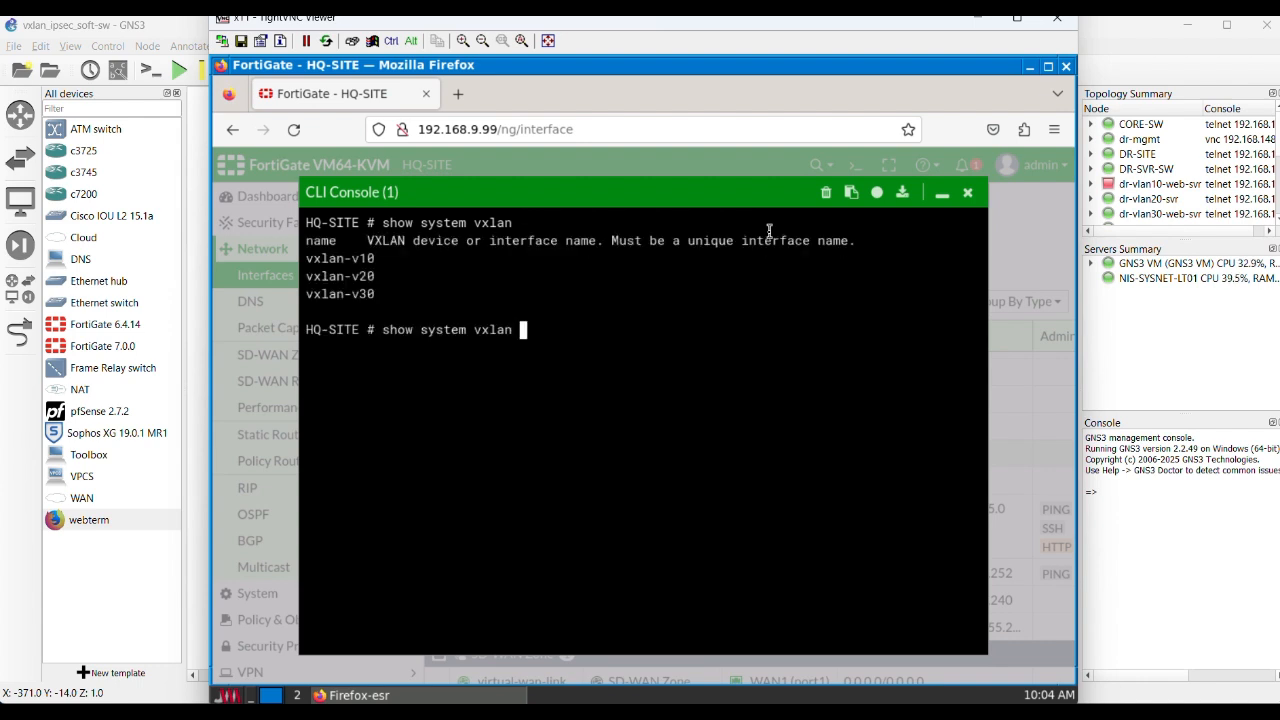
Step: Display the VXLAN configuration of vxlan-v10 with "show system vxlan vxlan-v10"
text(vxlan-v10)
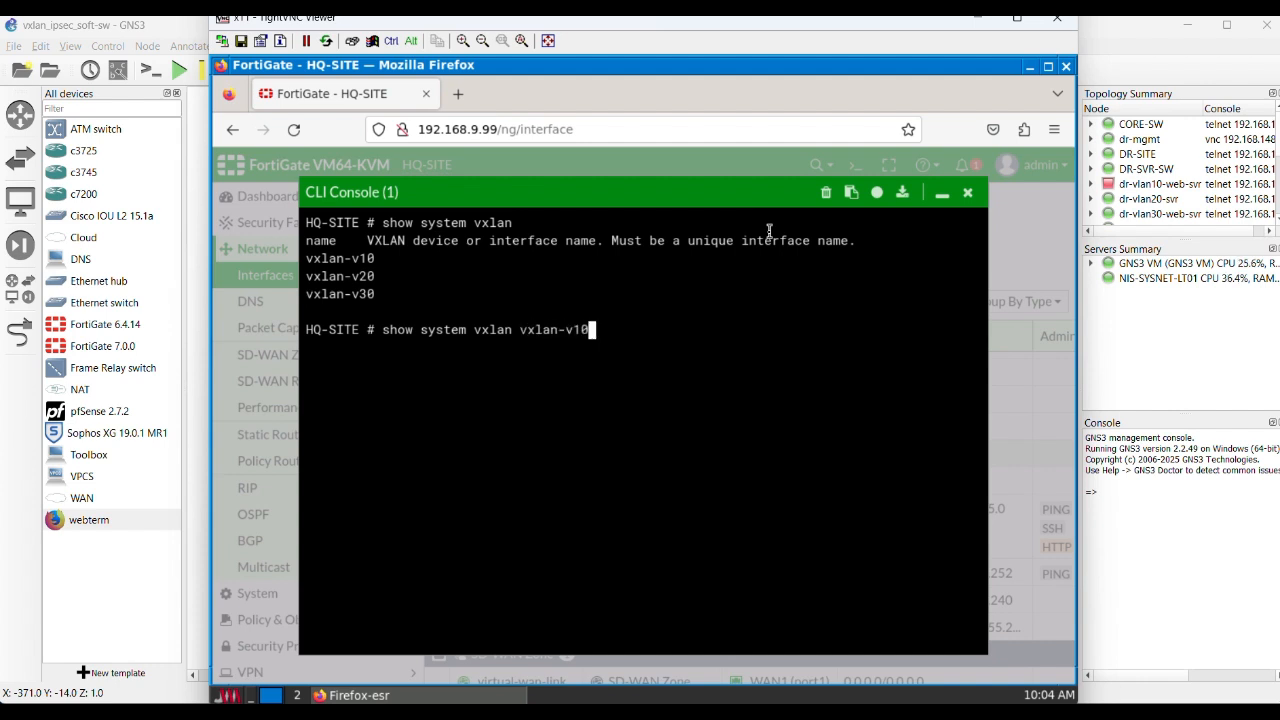
key(Return)
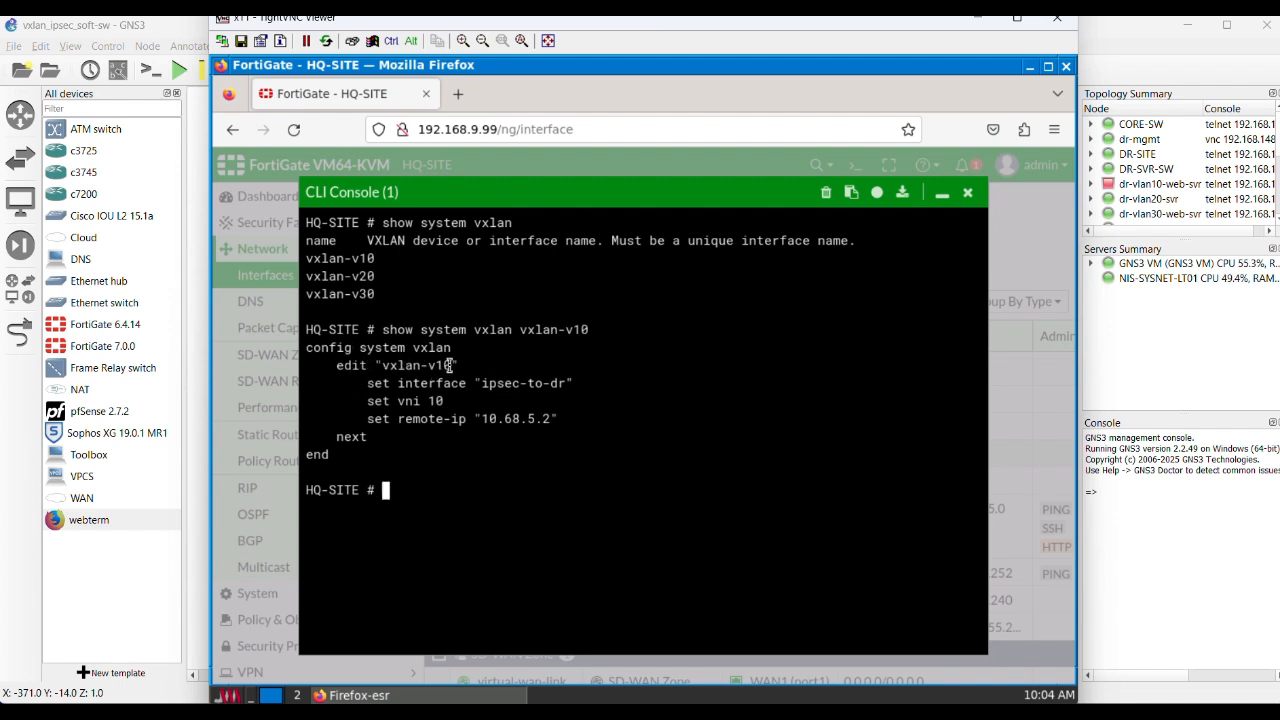
Step: Highlight the VXLAN name, the bound interface and the remote IP in the vxlan-v10 output to examine each one
drag(450, 366, 383, 366)
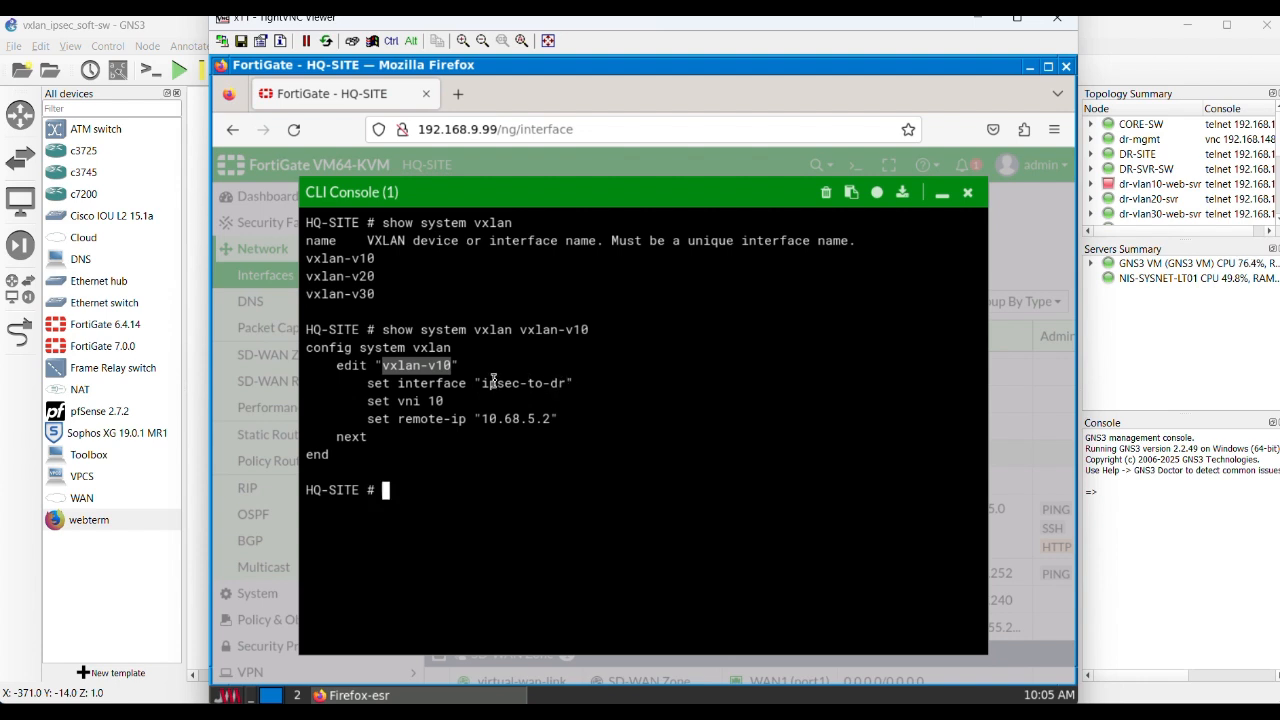
drag(567, 383, 484, 383)
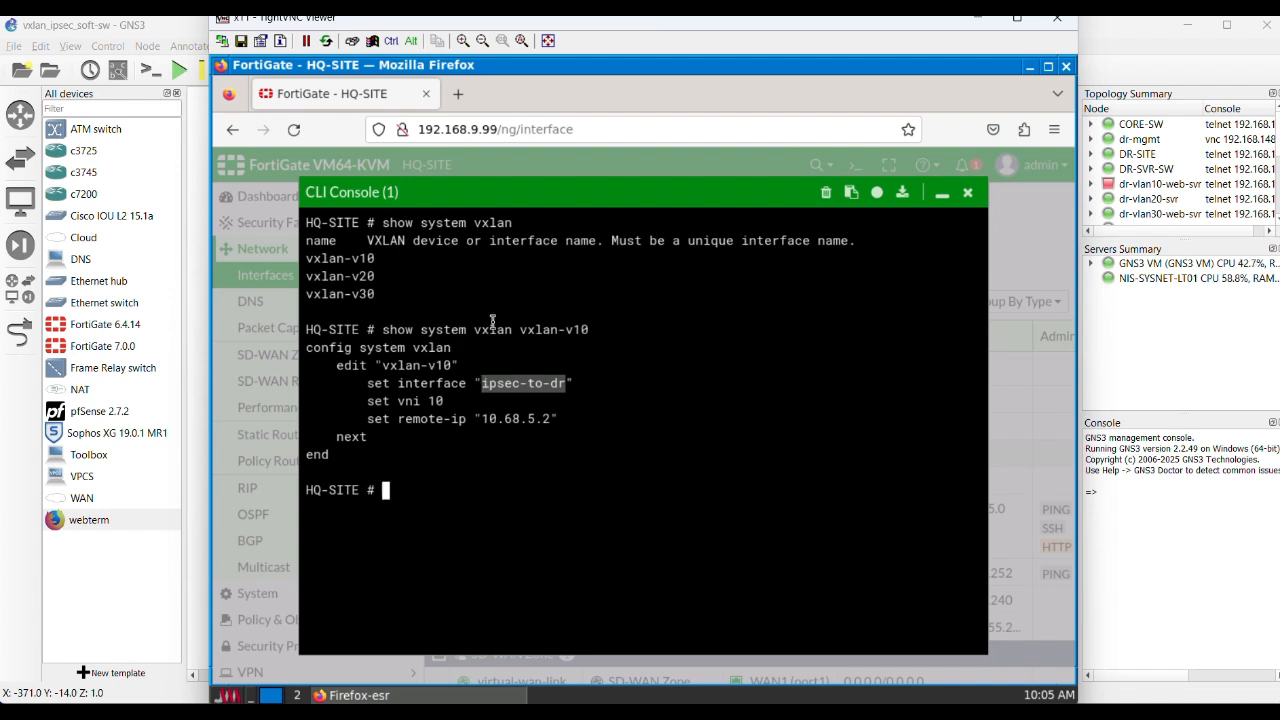
click(547, 419)
drag(547, 419, 471, 419)
click(561, 419)
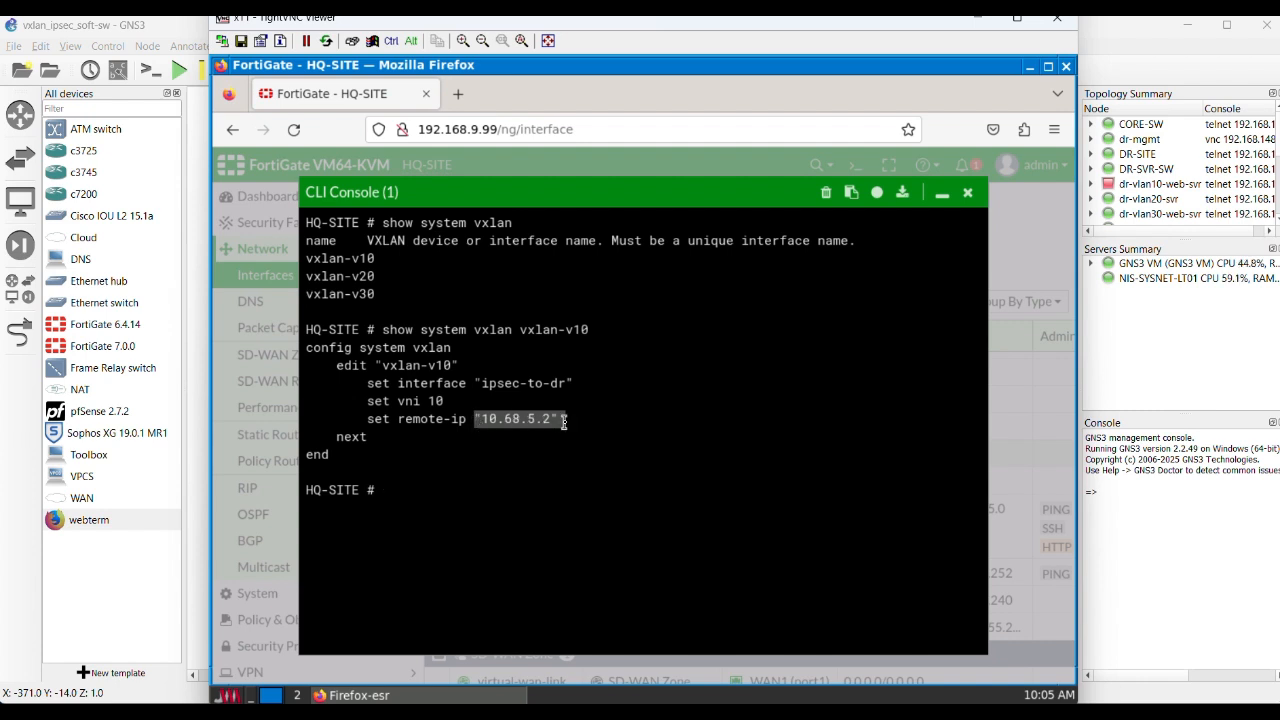
click(550, 419)
drag(548, 419, 478, 418)
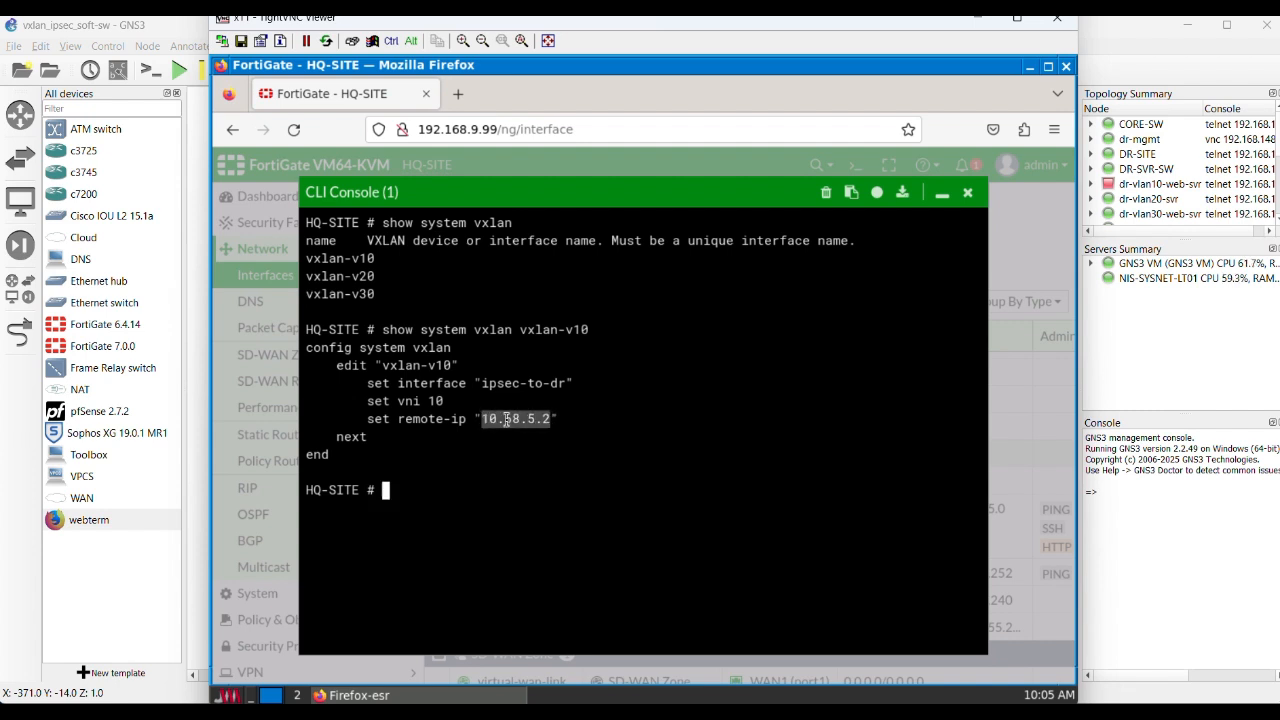
click(485, 479)
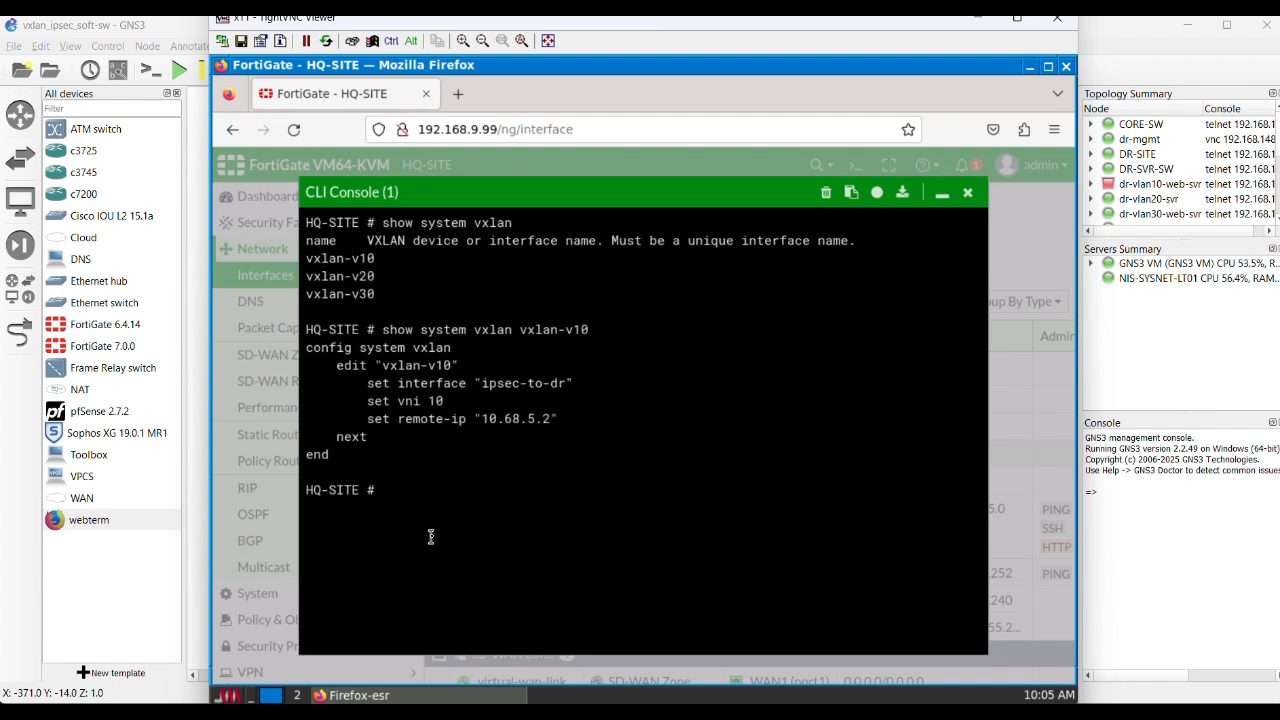
Step: Display the VXLAN configurations of vxlan-v20 and vxlan-v30 with the same show command, and close the console
key(Up)
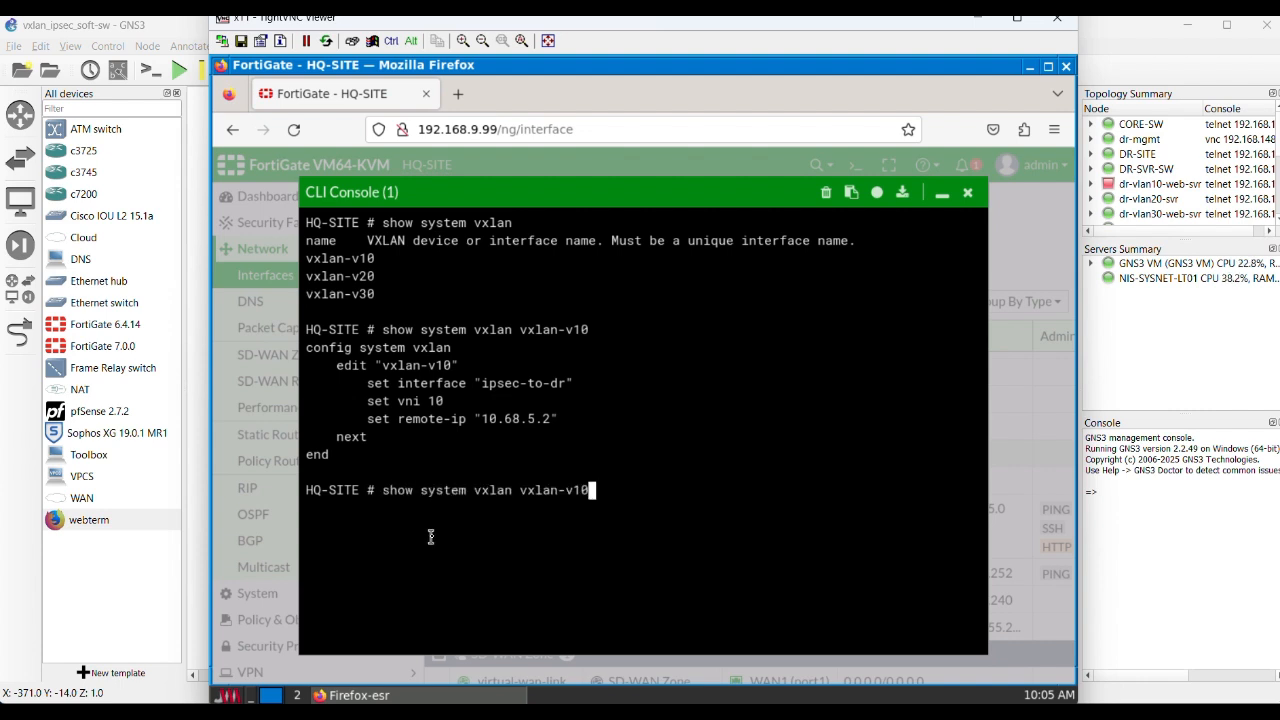
key(BackSpace)
key(BackSpace)
text(20)
key(Return)
key(Up)
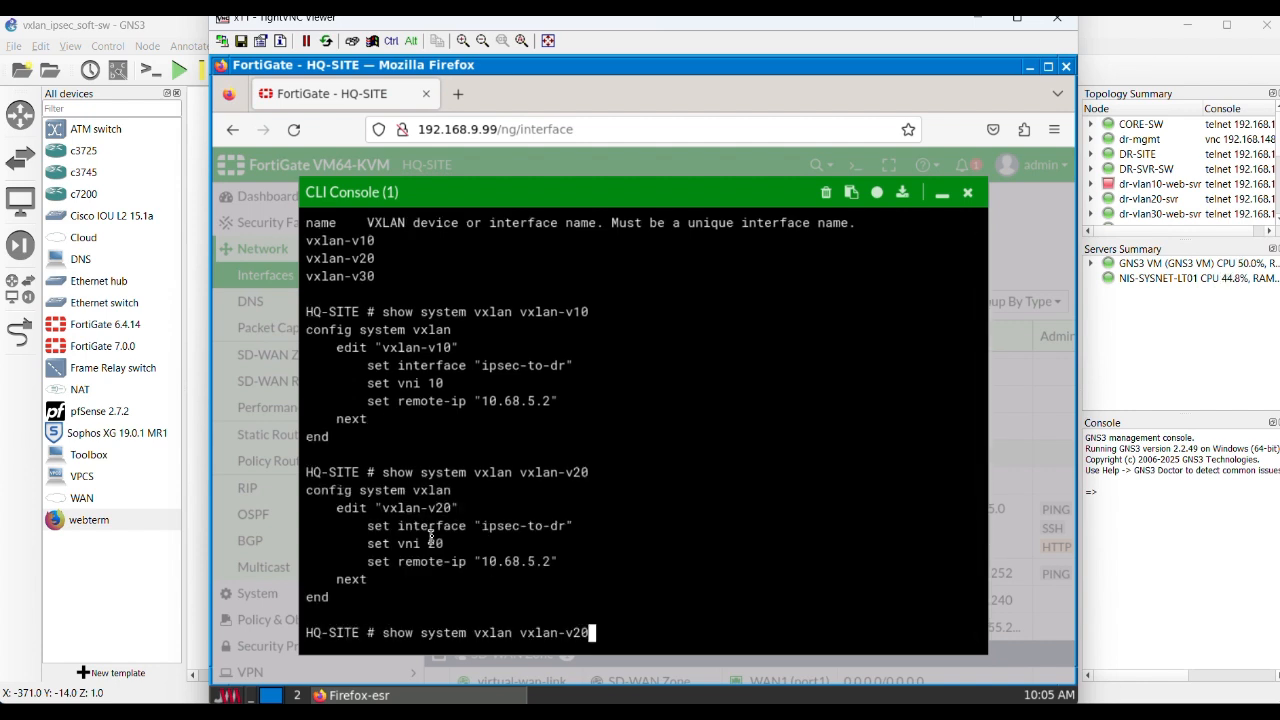
key(BackSpace)
text(30)
key(Return)
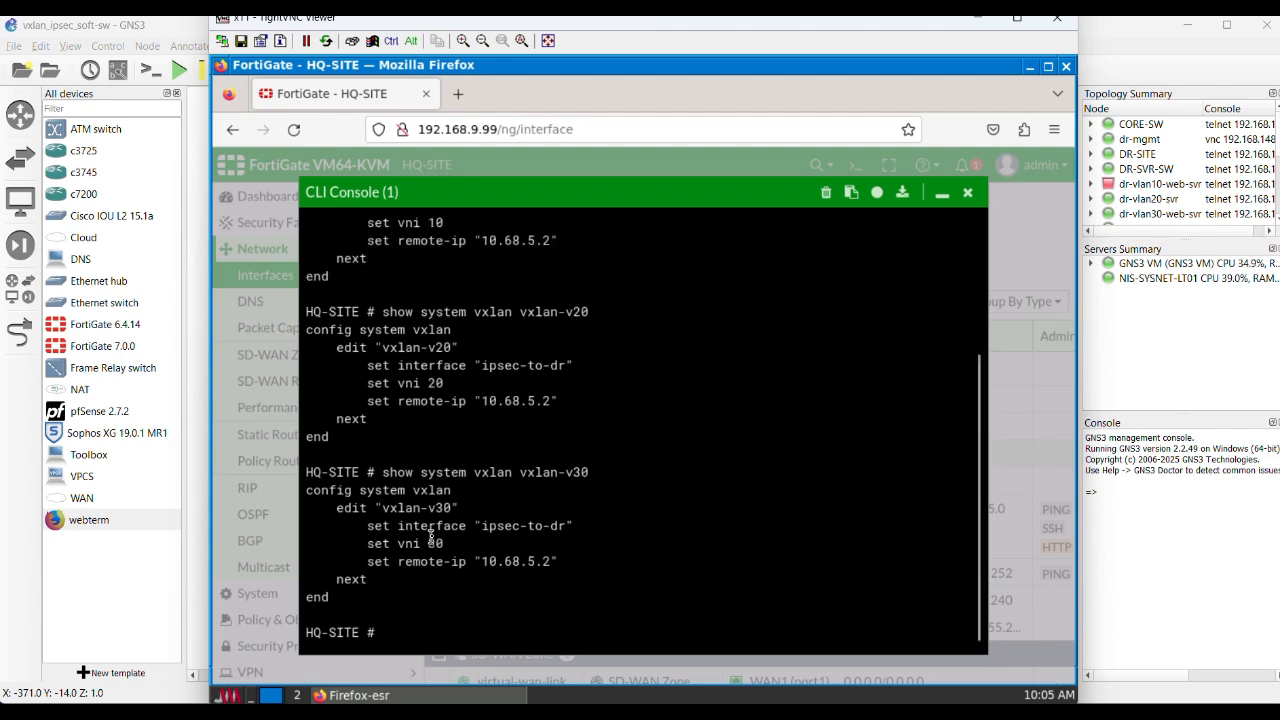
click(967, 193)
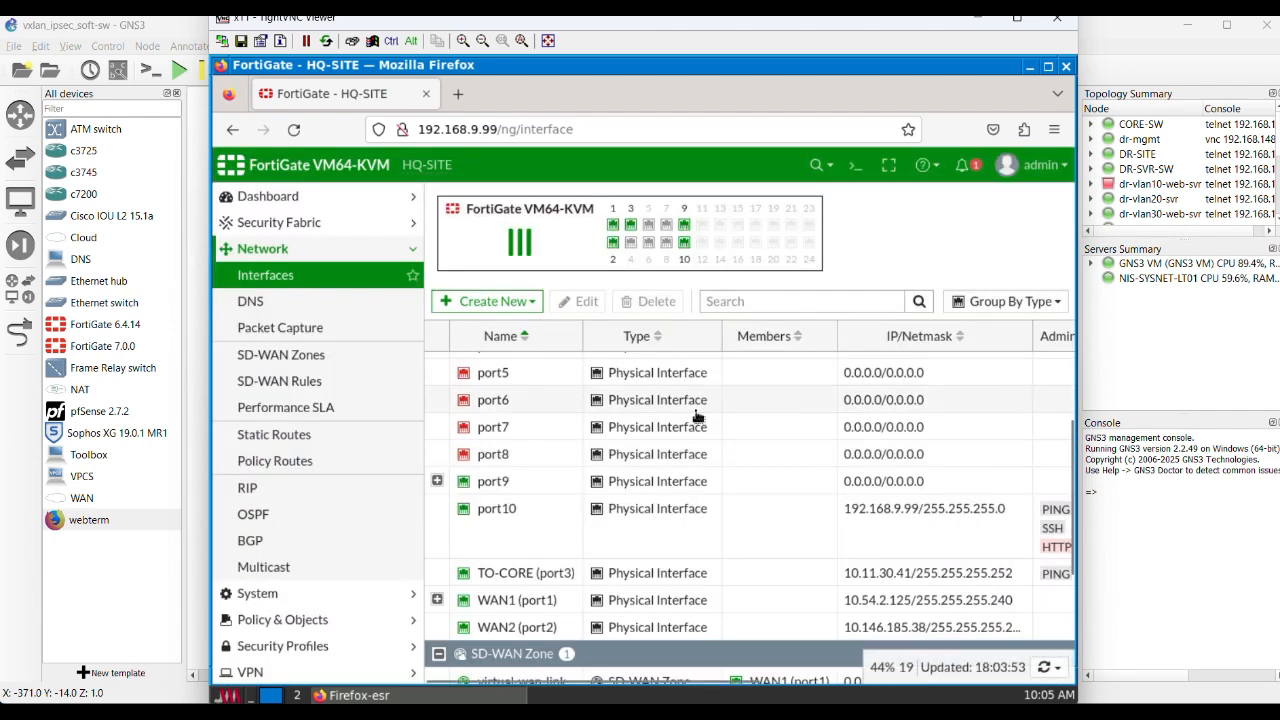
Step: Open the software switch softswitch-v10, examine its name and interface members, and leave it without saving
scroll(697, 415, down, 4)
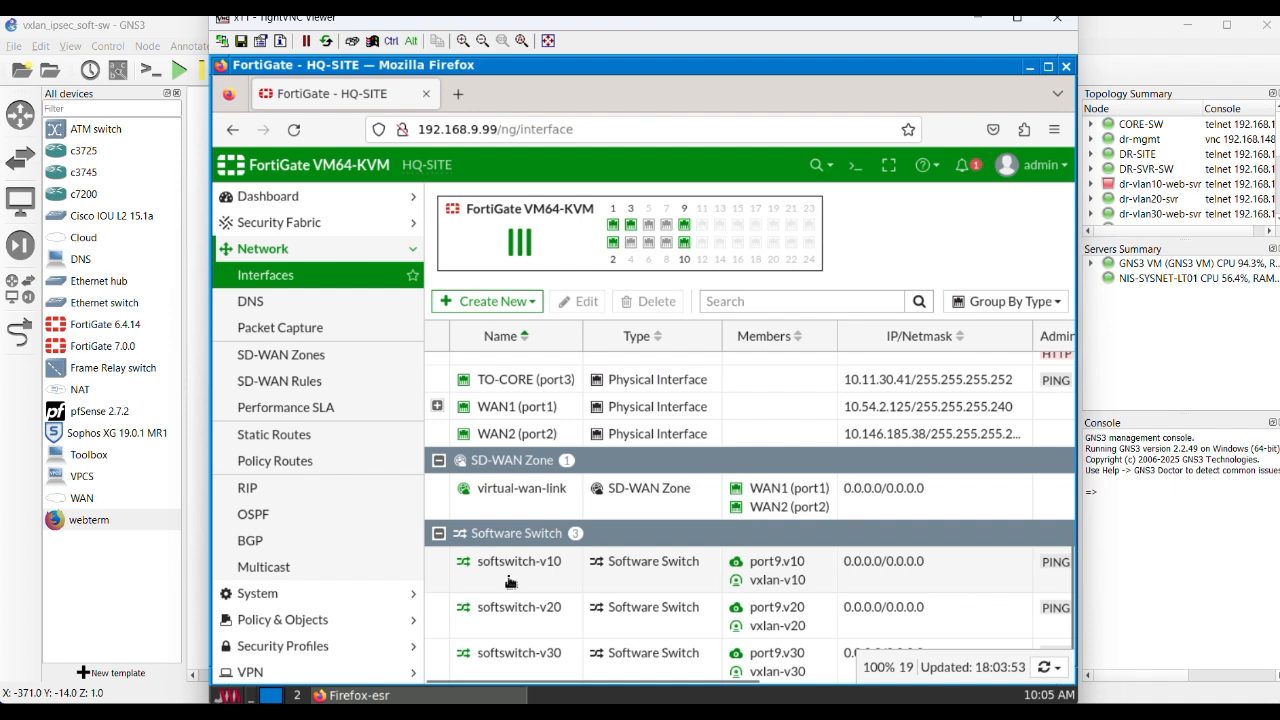
click(510, 581)
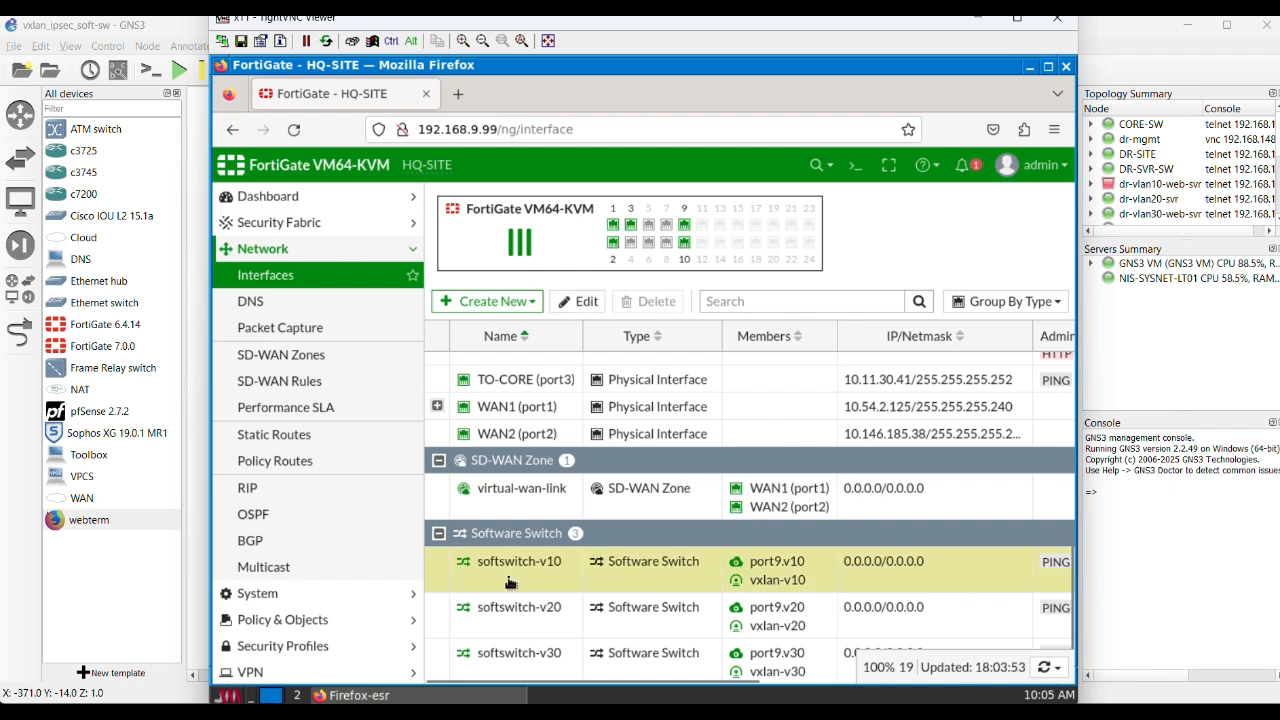
right_click(506, 578)
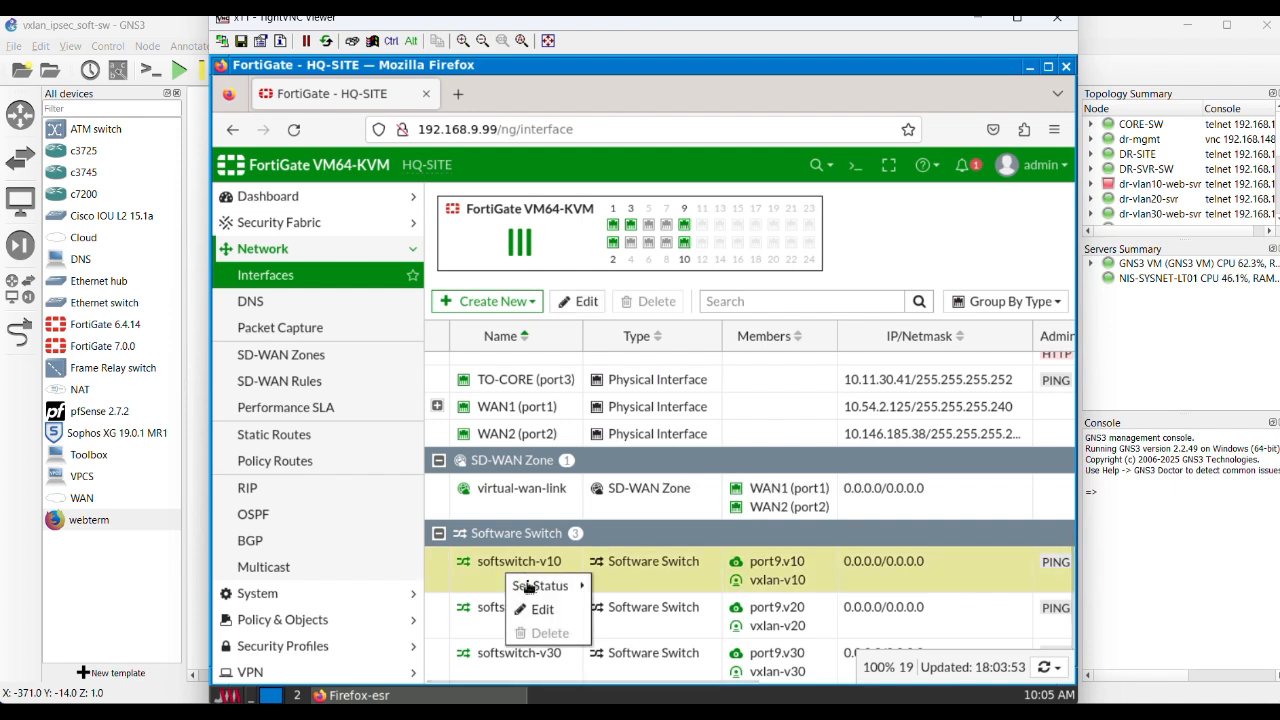
click(542, 609)
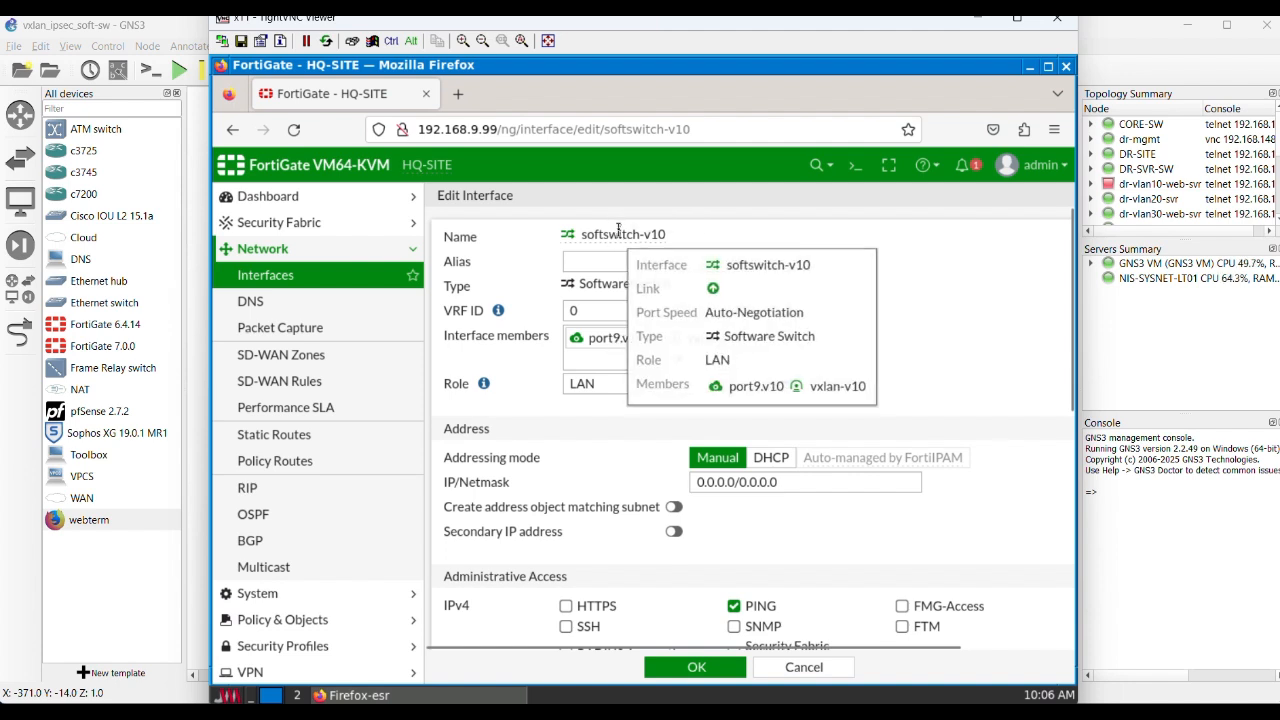
drag(666, 234, 579, 234)
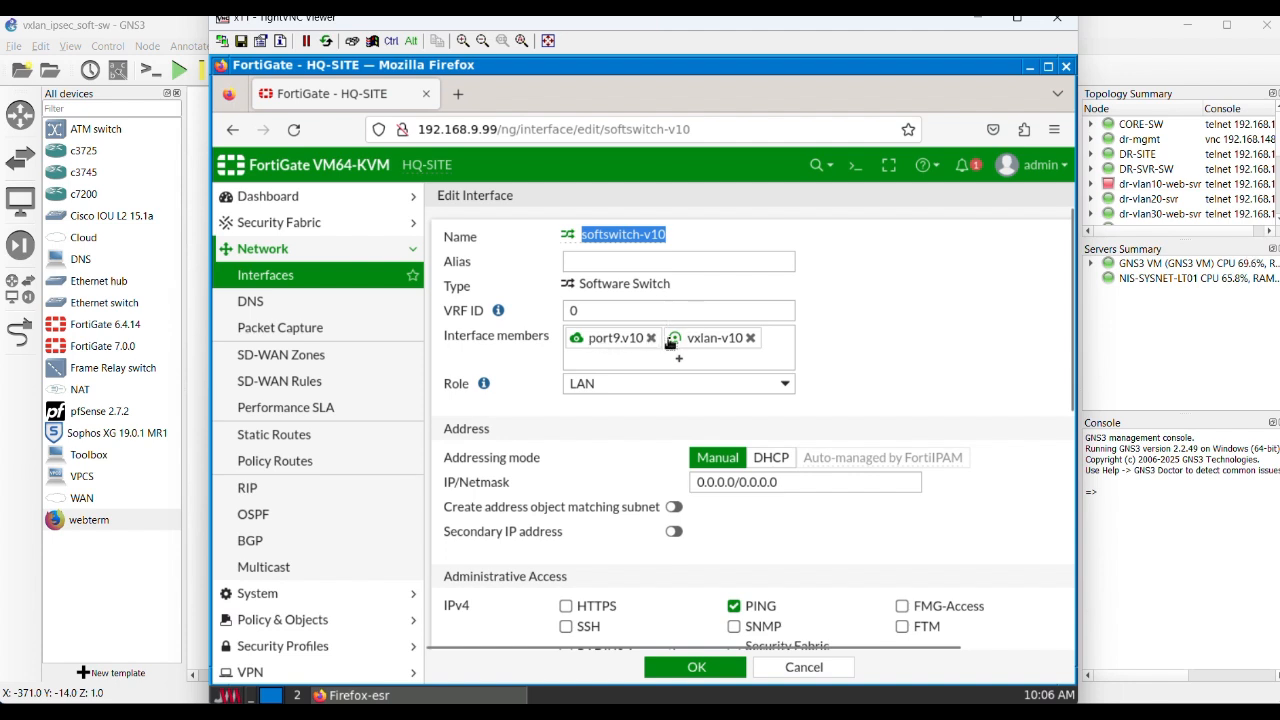
mouse_move(595, 344)
mouse_move(738, 344)
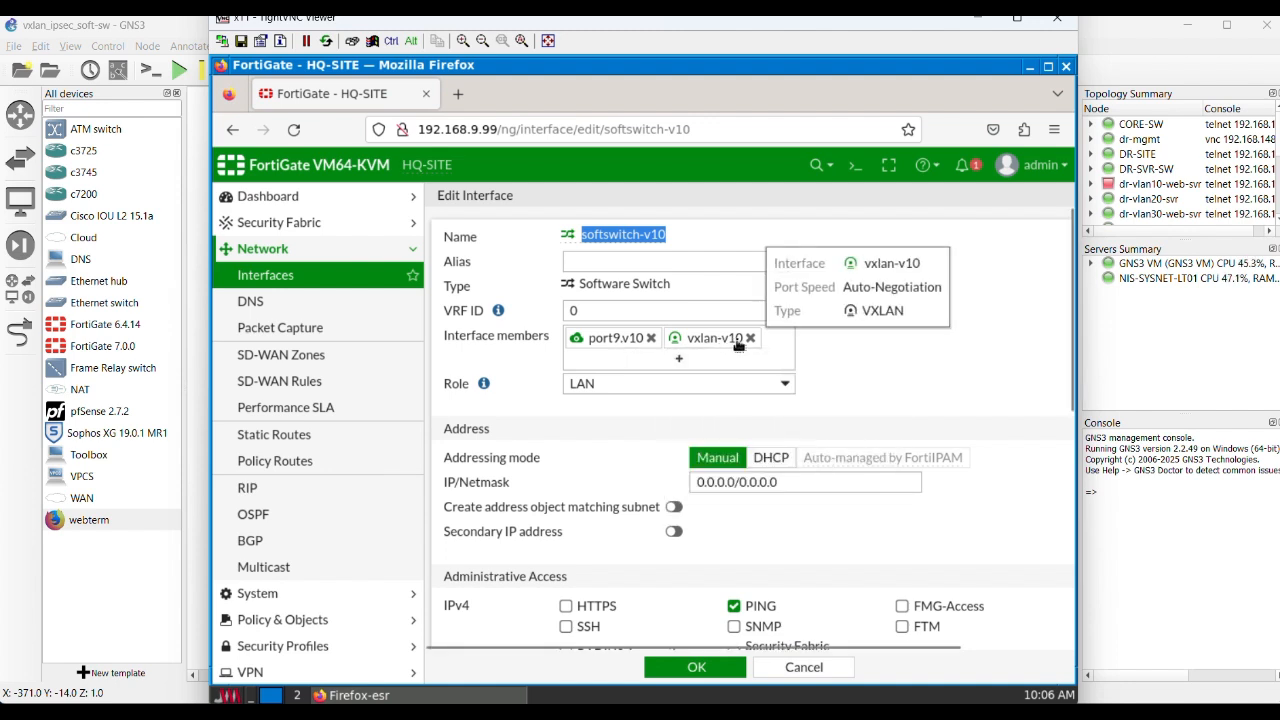
key(Escape)
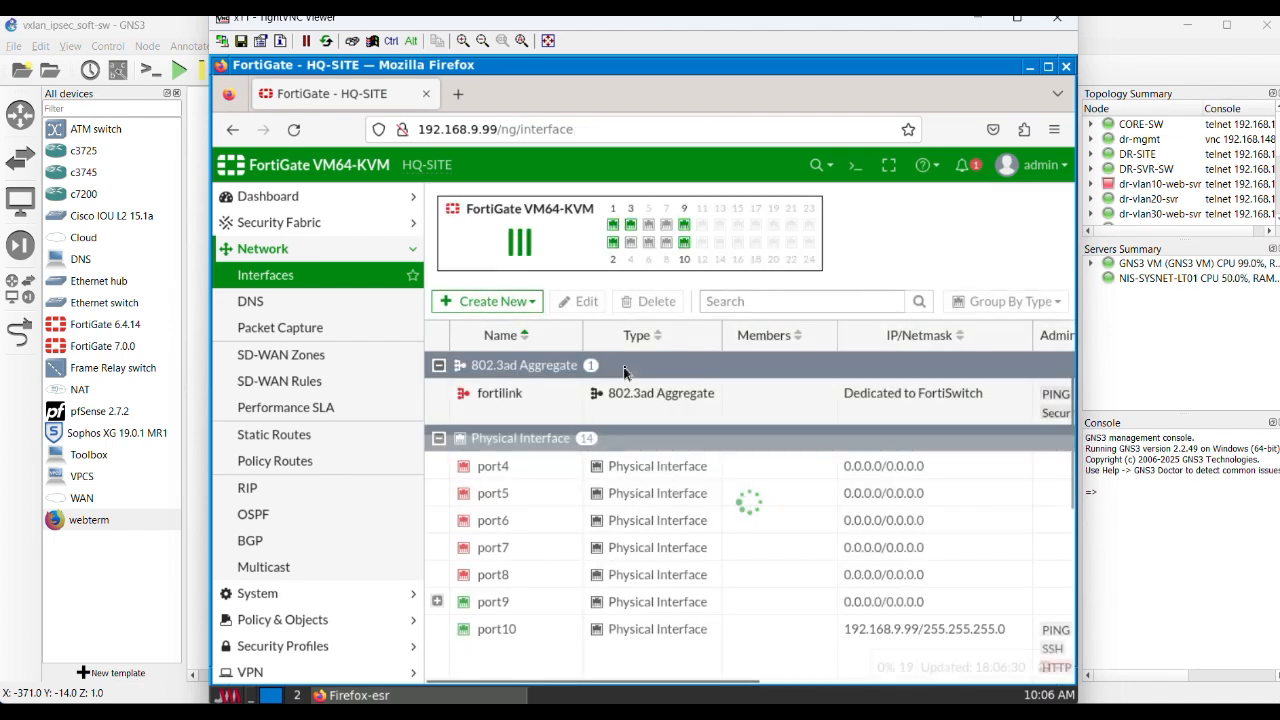
Step: Start a new interface of type Software Switch, check which interfaces can be added as members, and discard it
click(525, 303)
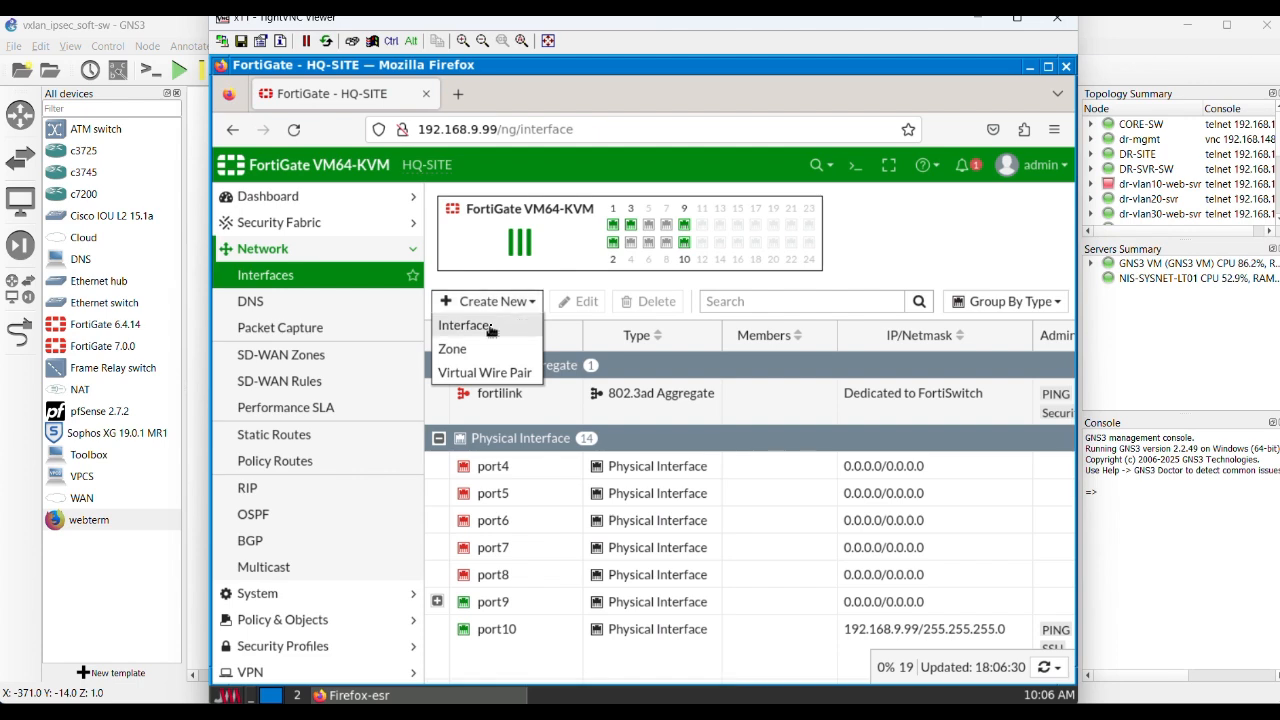
click(492, 327)
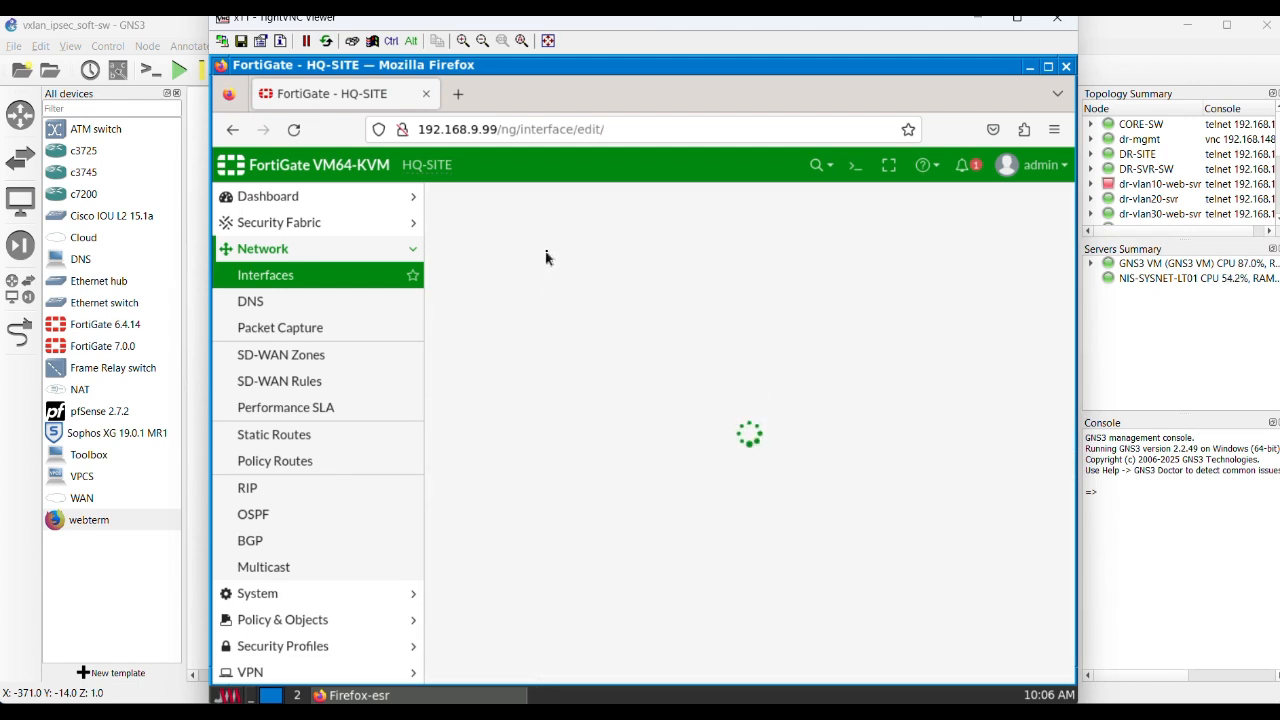
click(598, 291)
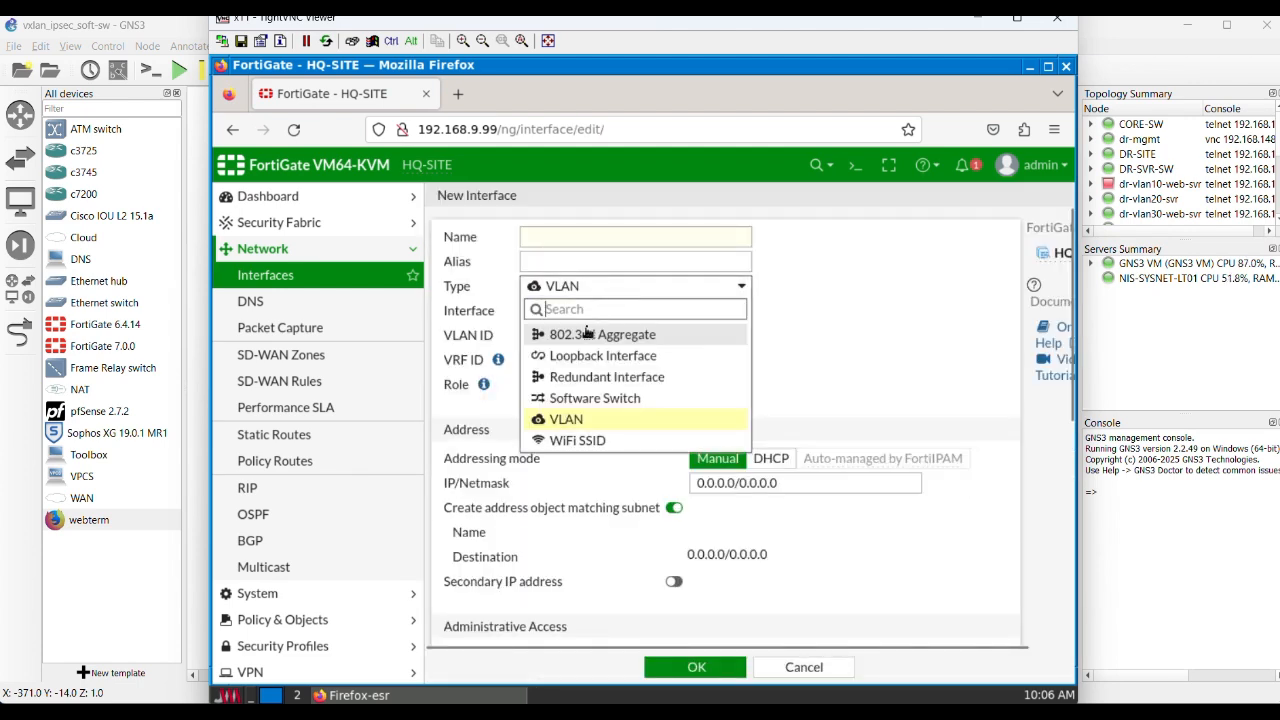
click(596, 399)
click(575, 238)
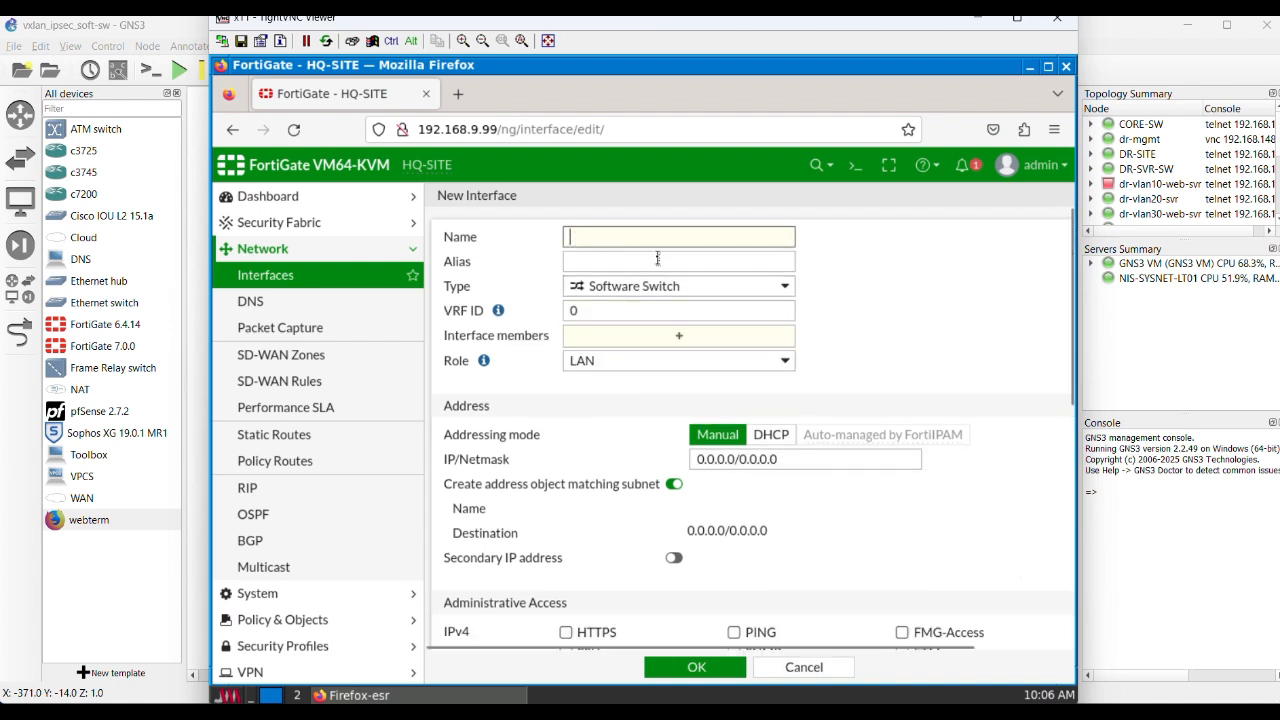
click(680, 340)
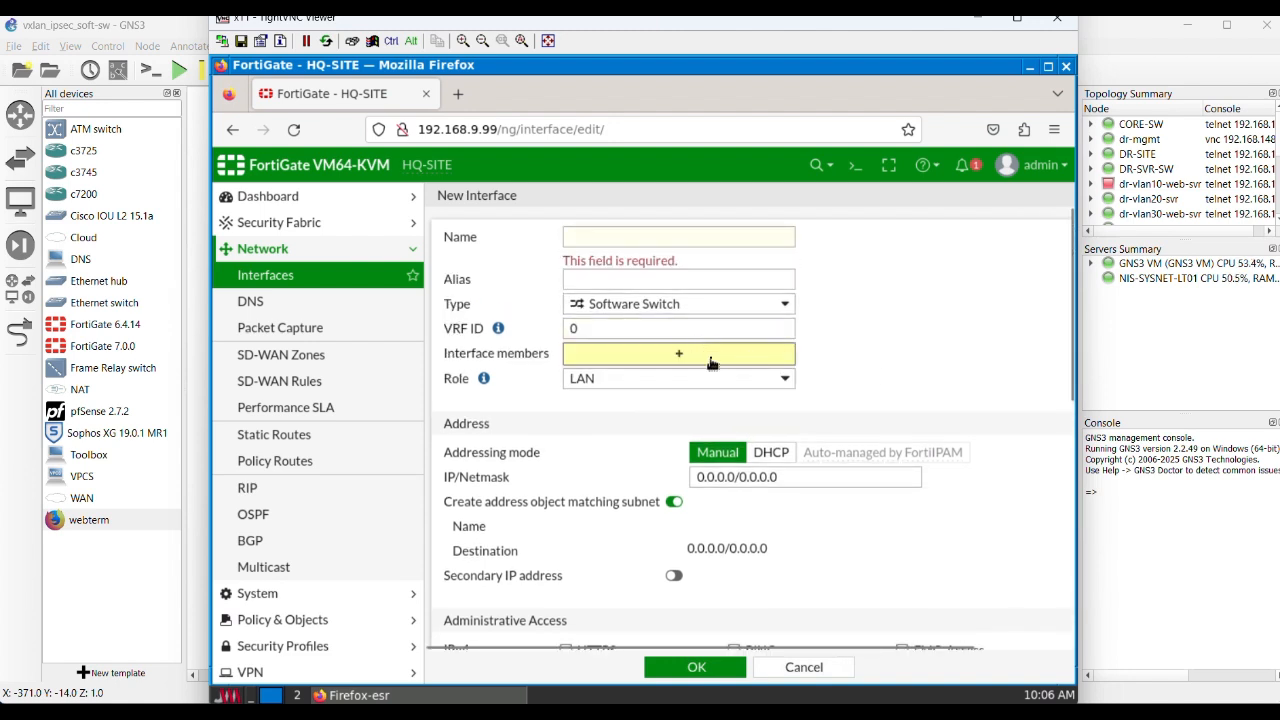
click(679, 354)
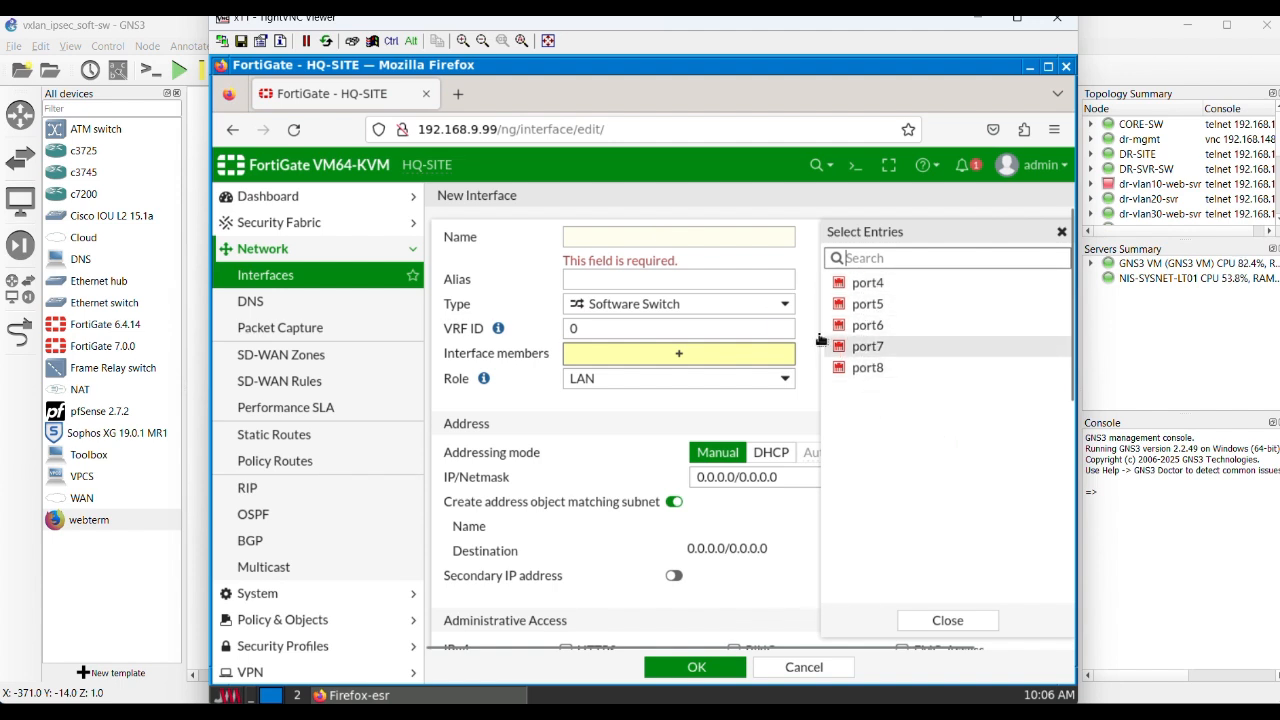
click(971, 623)
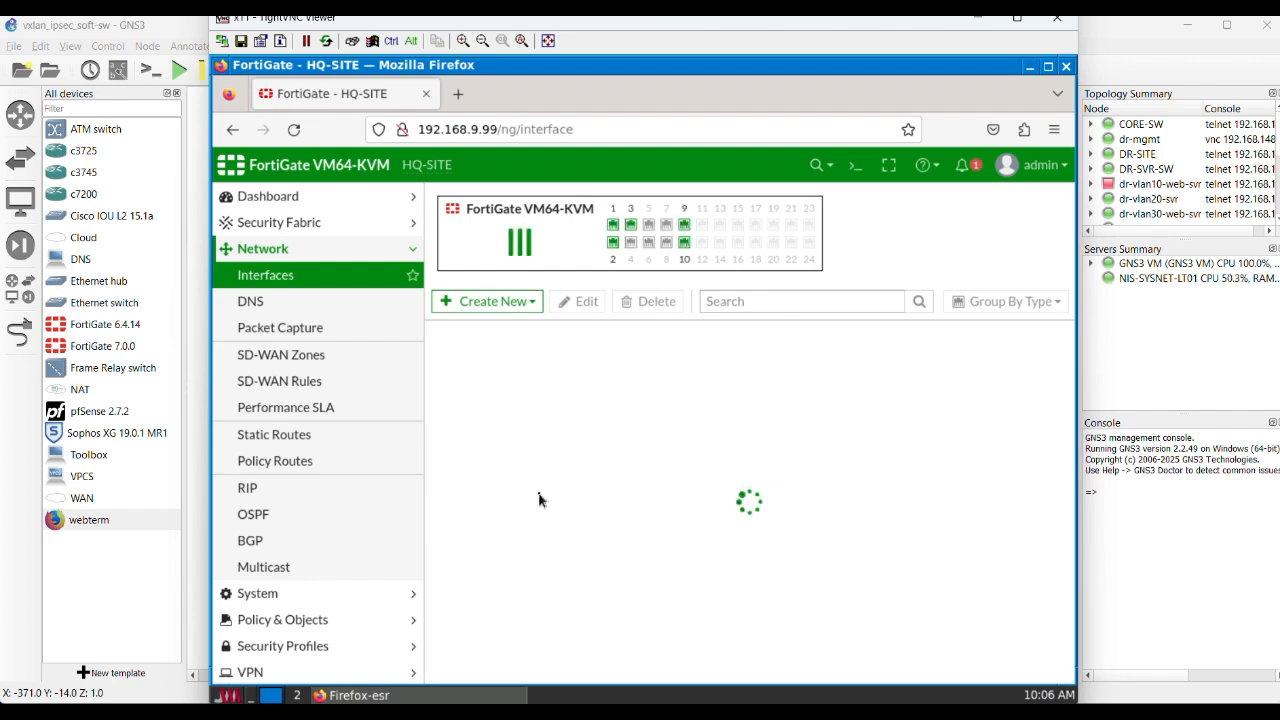
Step: Select softswitch-v30 among the software switches, and open the firewall policy allow-vxlan-over-ipsec
scroll(548, 578, down, 5)
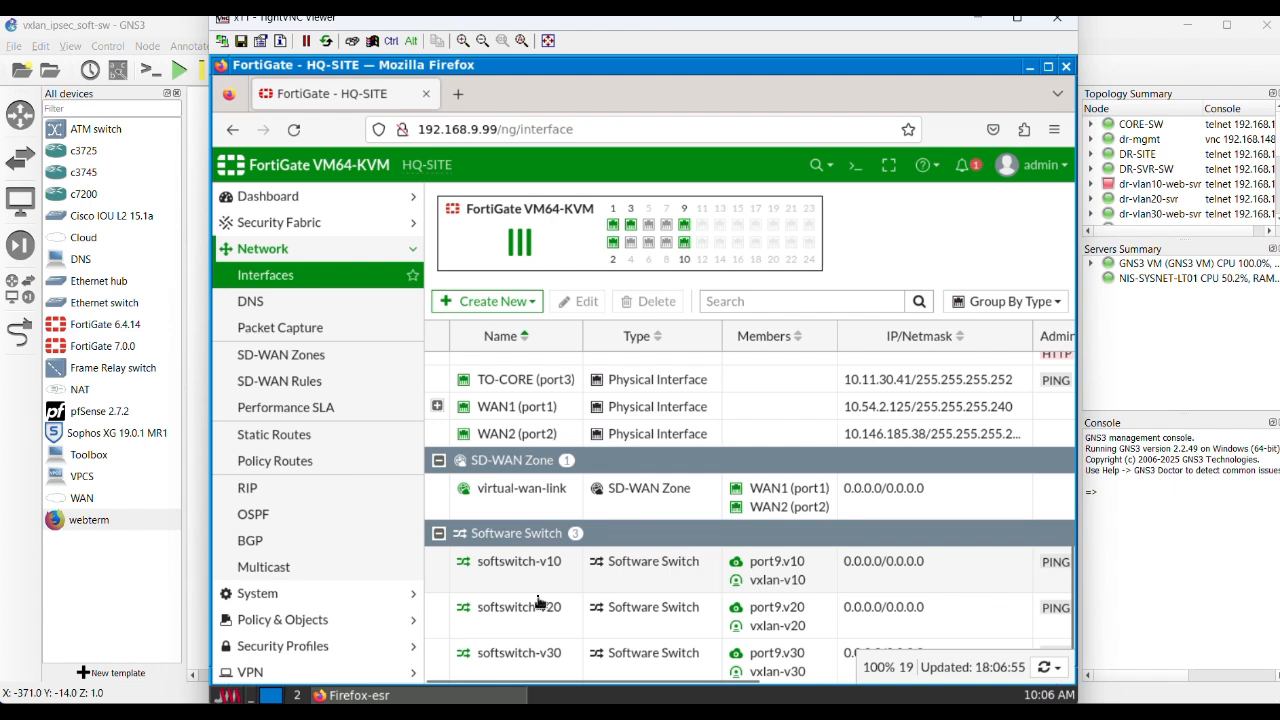
click(528, 660)
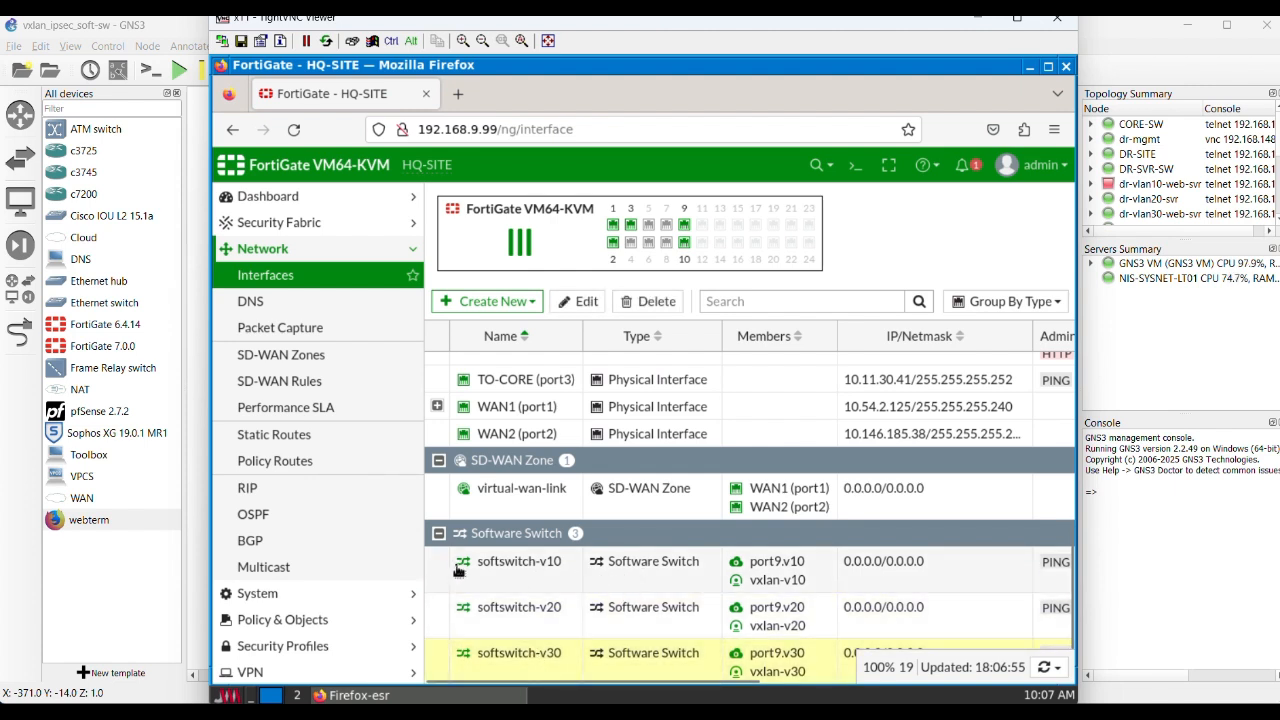
click(295, 622)
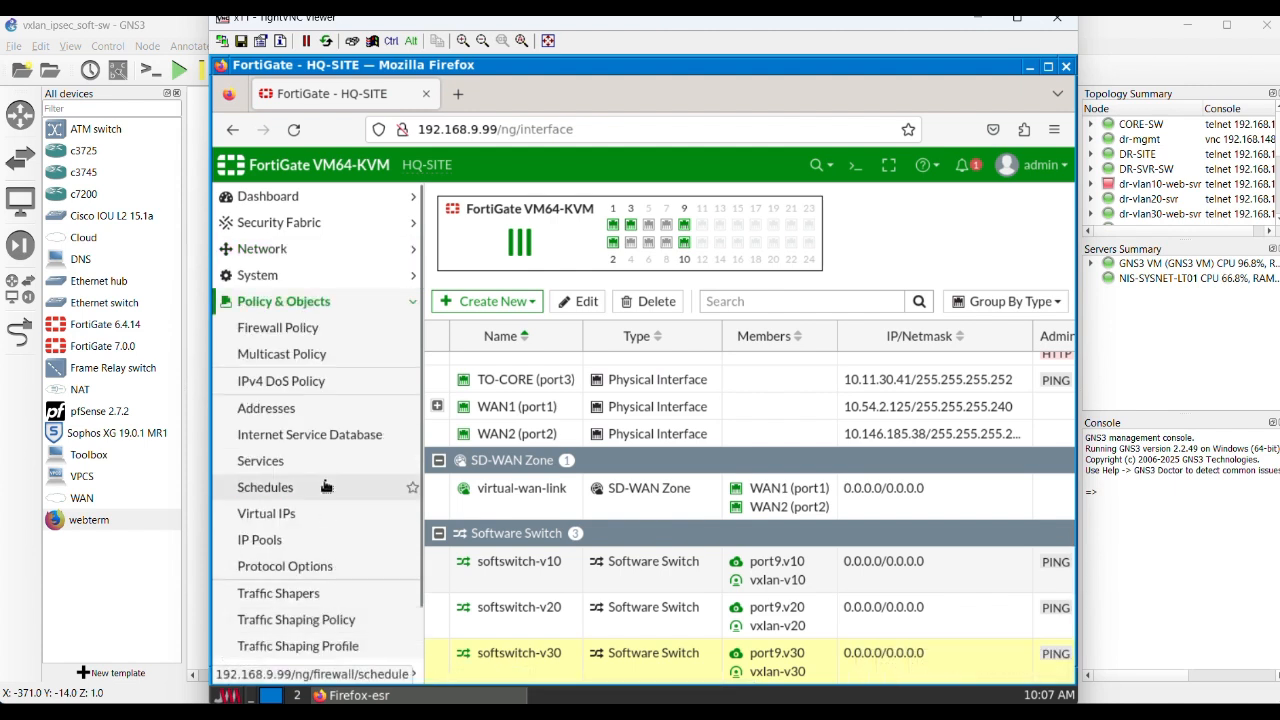
click(268, 332)
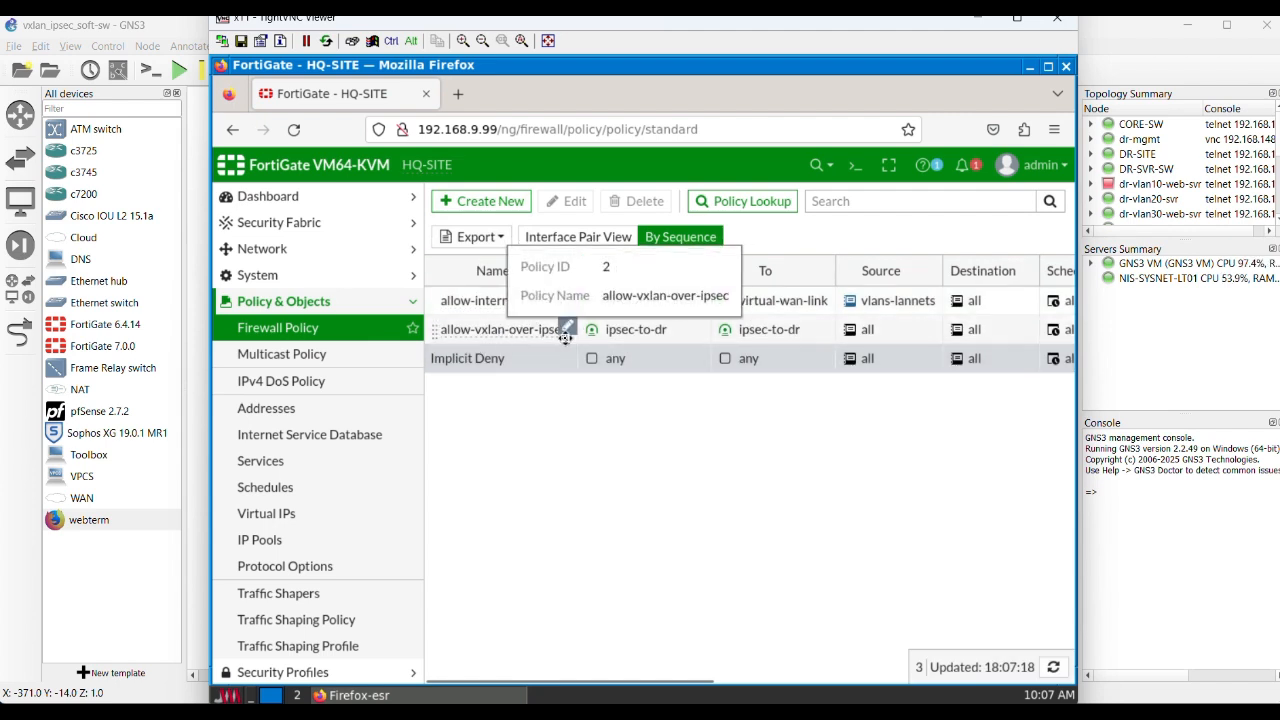
click(497, 332)
click(568, 201)
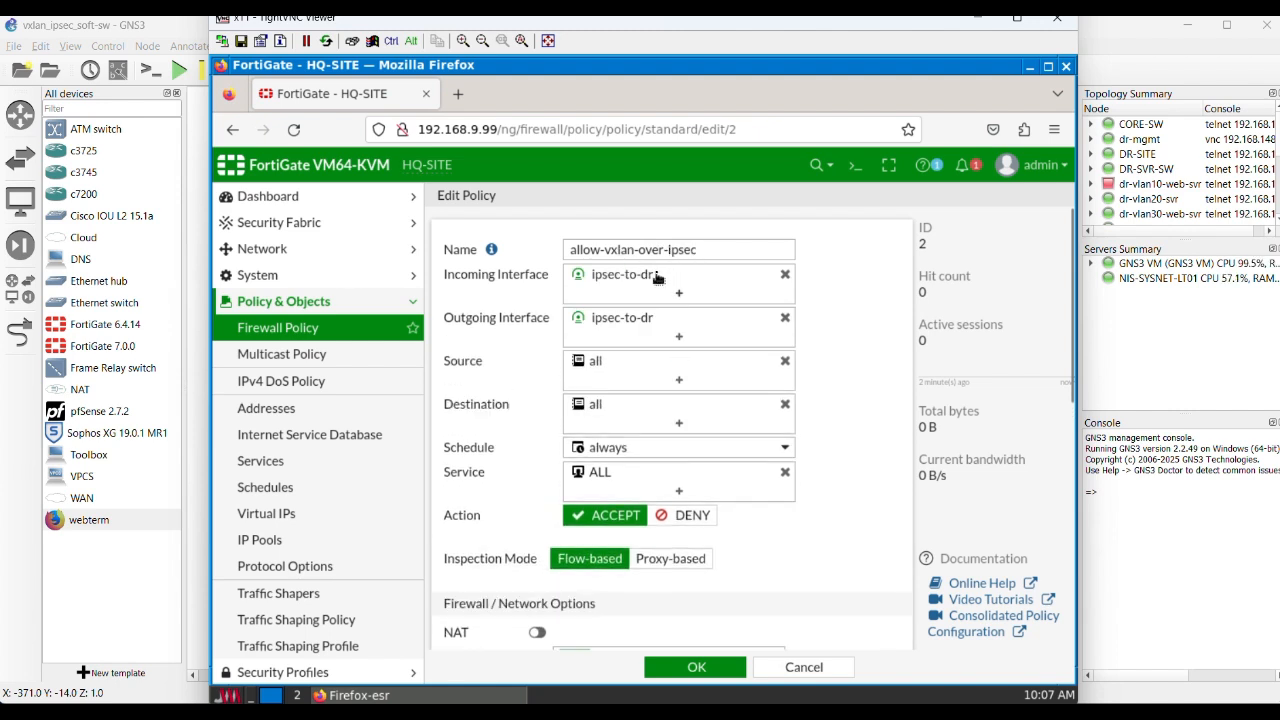
Step: Examine the policy's interfaces, source, destination, action, NAT, security profiles and logging options, and leave it without saving
mouse_move(678, 280)
mouse_move(628, 372)
mouse_move(667, 368)
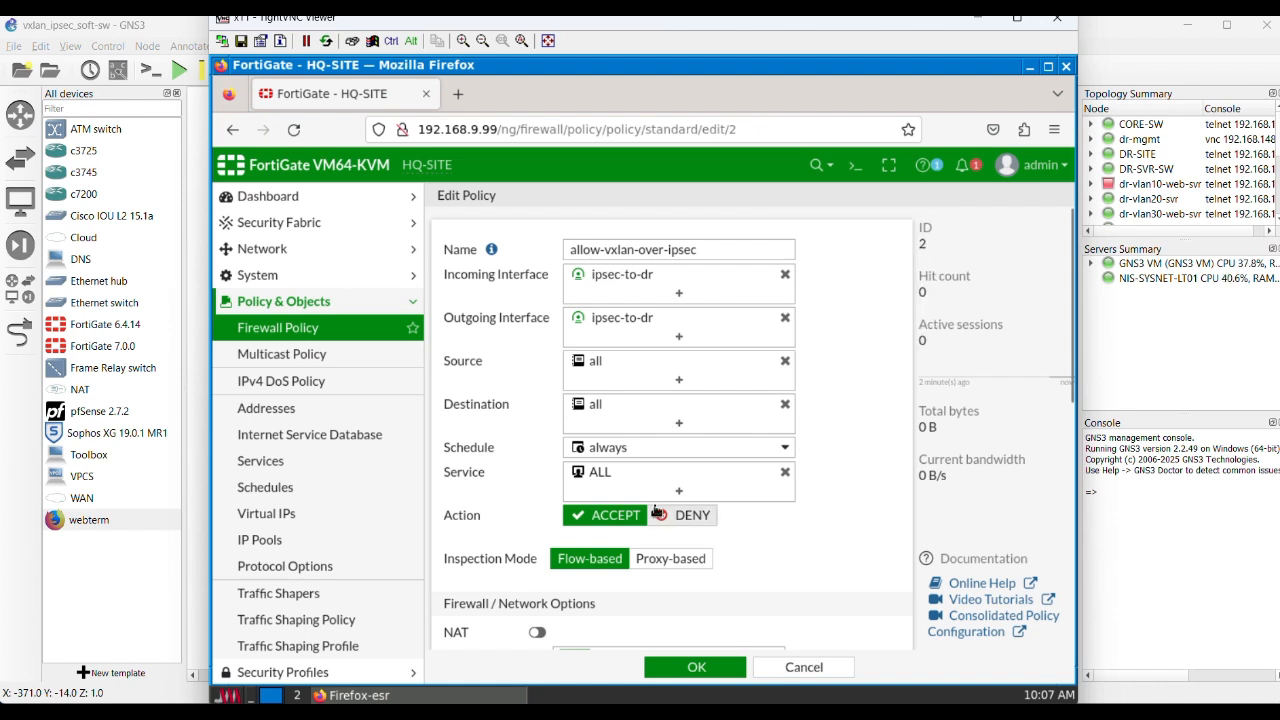
scroll(716, 540, down, 2)
scroll(700, 525, down, 4)
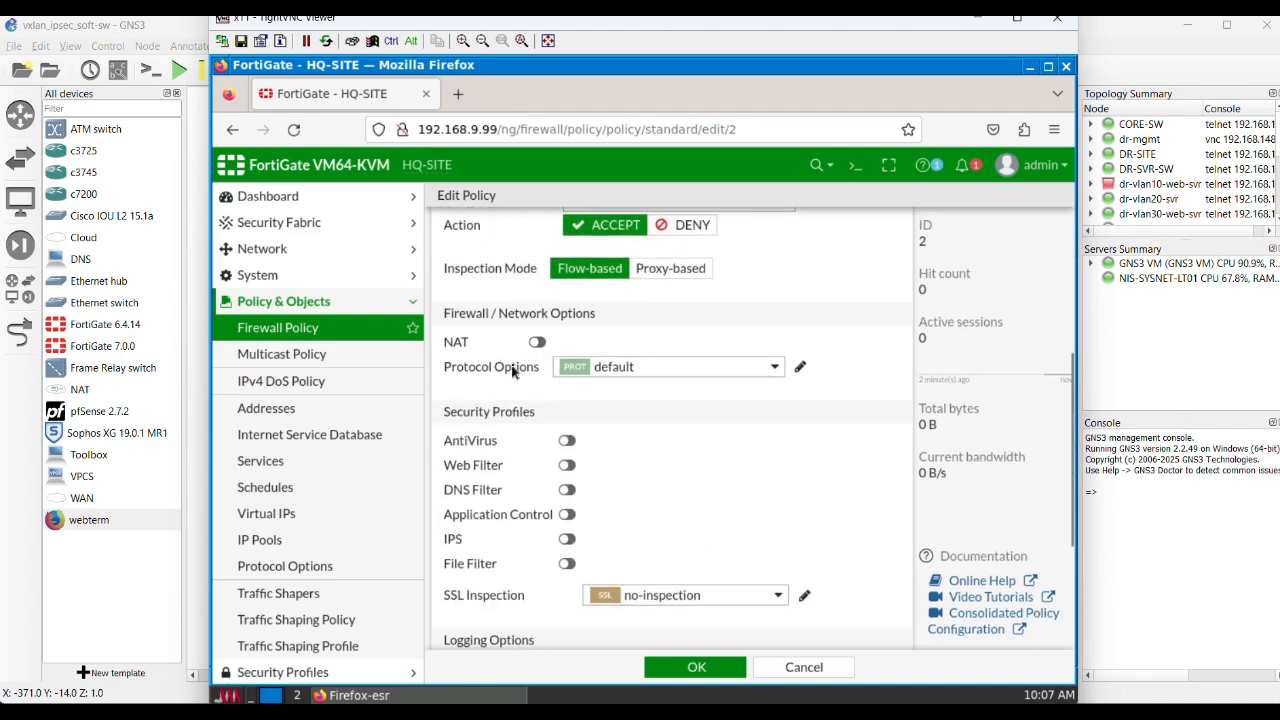
scroll(660, 472, down, 4)
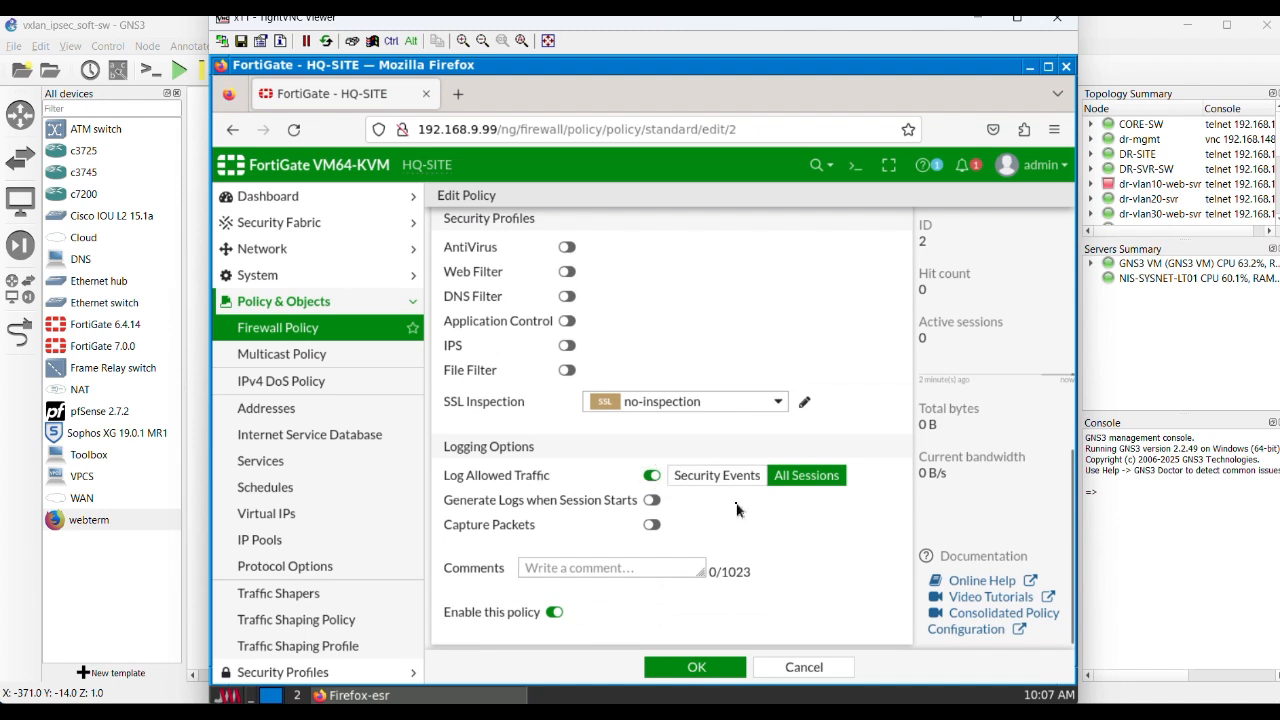
scroll(721, 533, down, 1)
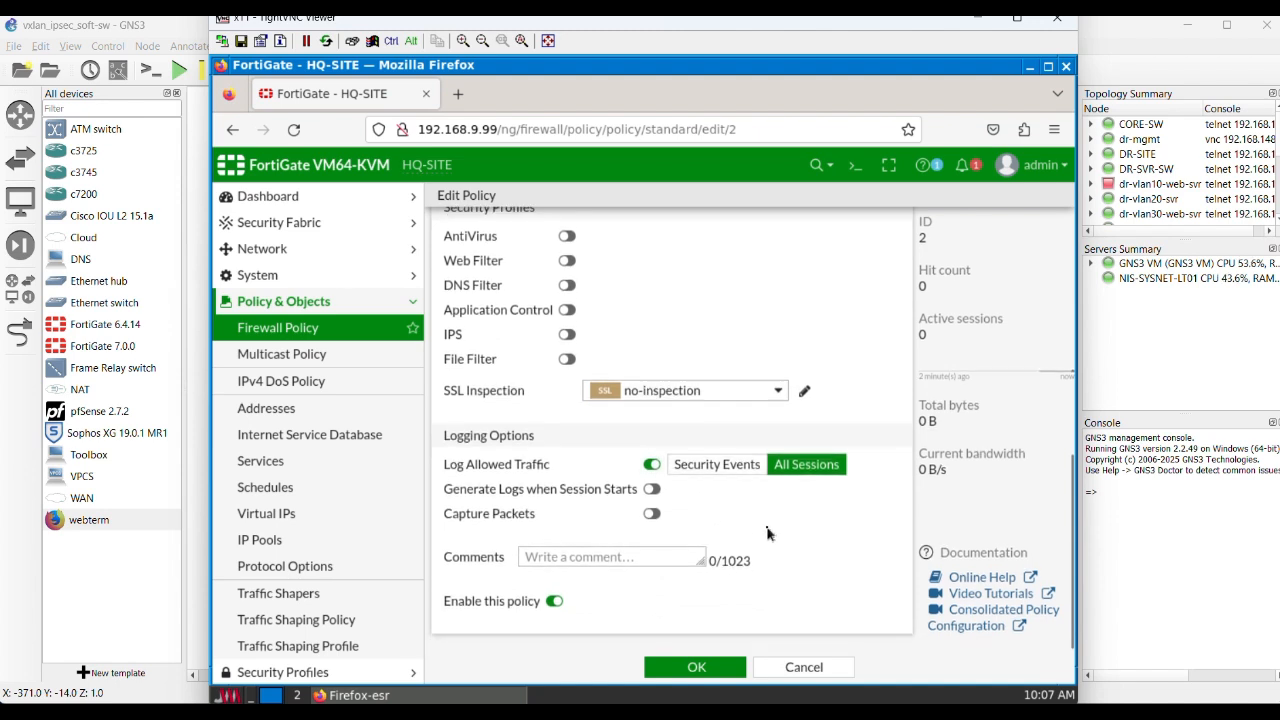
click(804, 670)
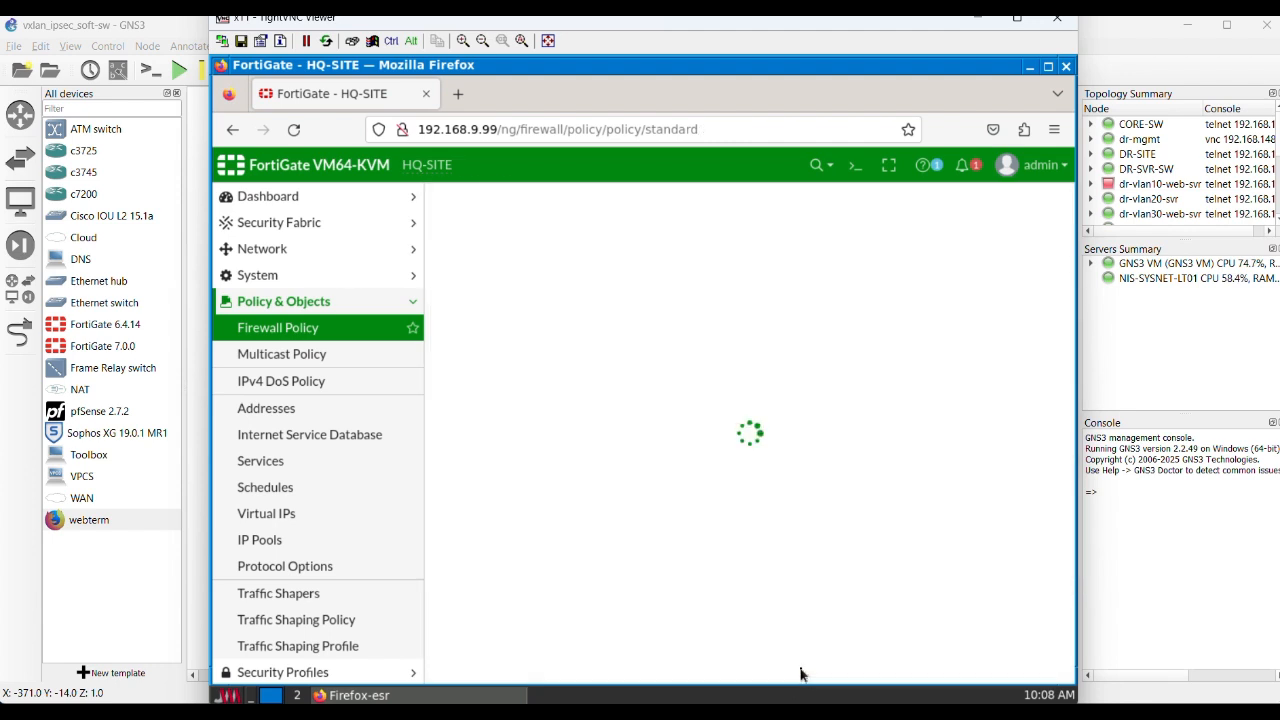